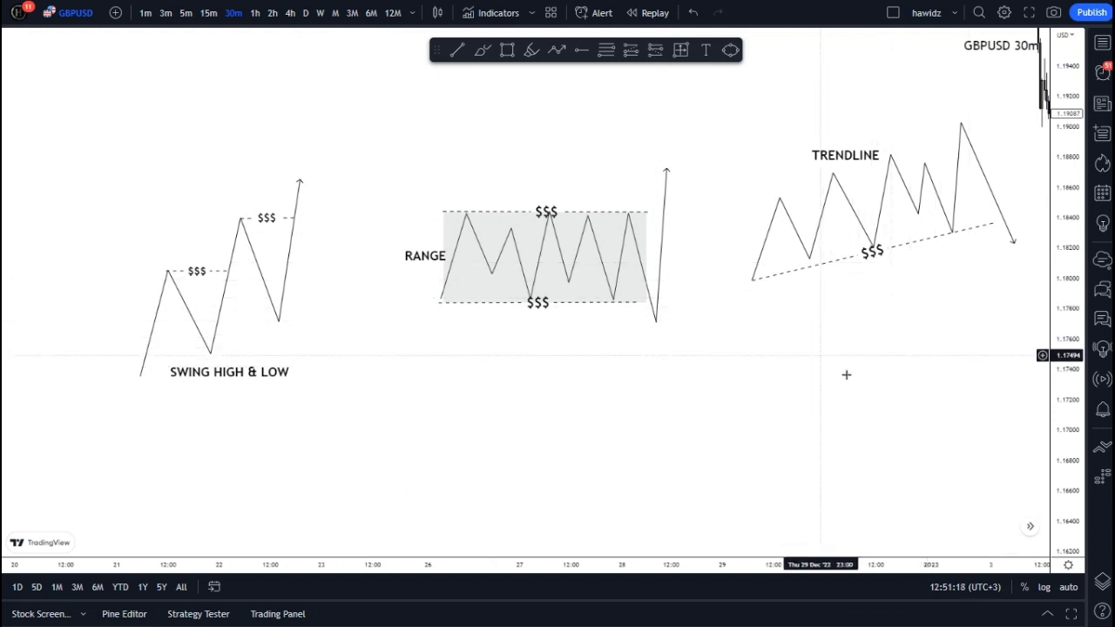
left_click_drag(848, 343, 839, 530)
mouse_move(754, 171)
left_mouse_down()
mouse_move(771, 277)
mouse_move(767, 178)
left_mouse_up()
left_click_drag(752, 255, 758, 147)
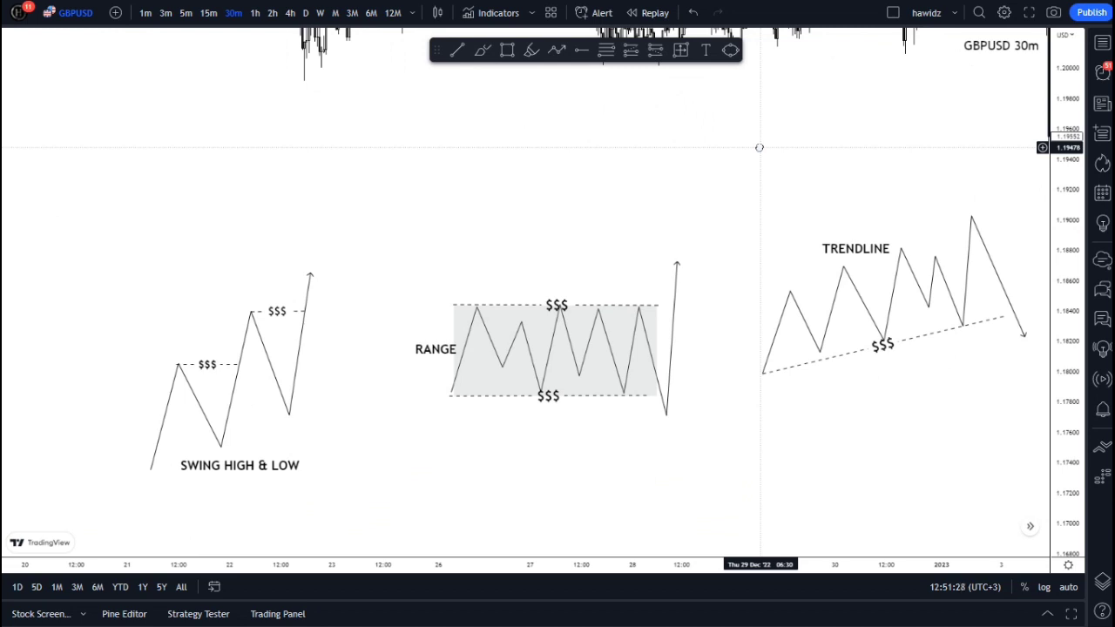
left_click_drag(759, 147, 767, 101)
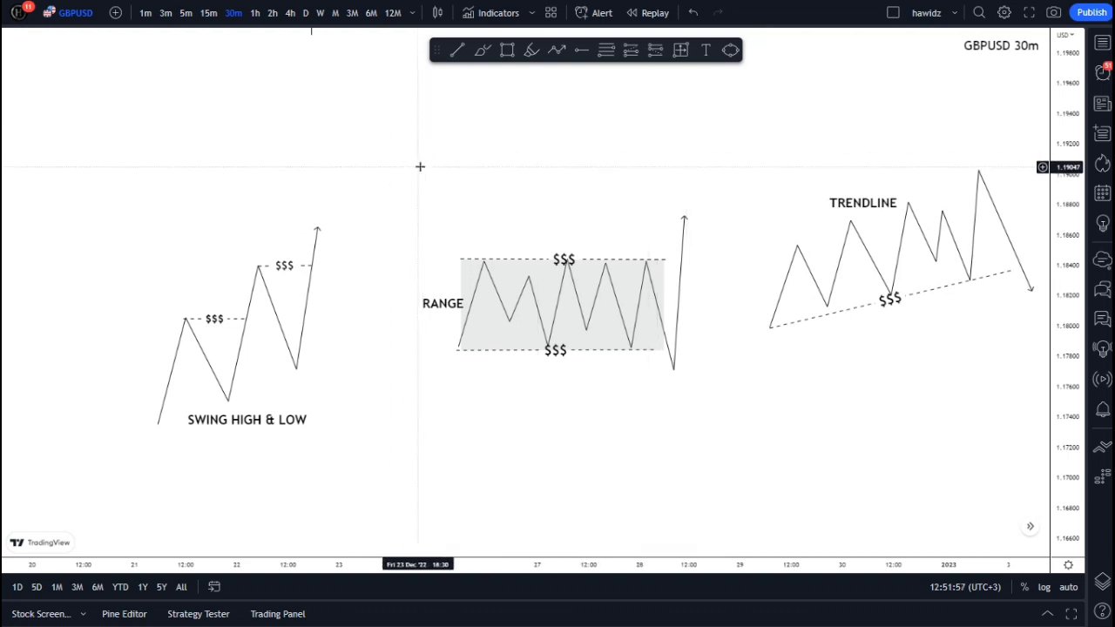
left_click_drag(420, 166, 438, 129)
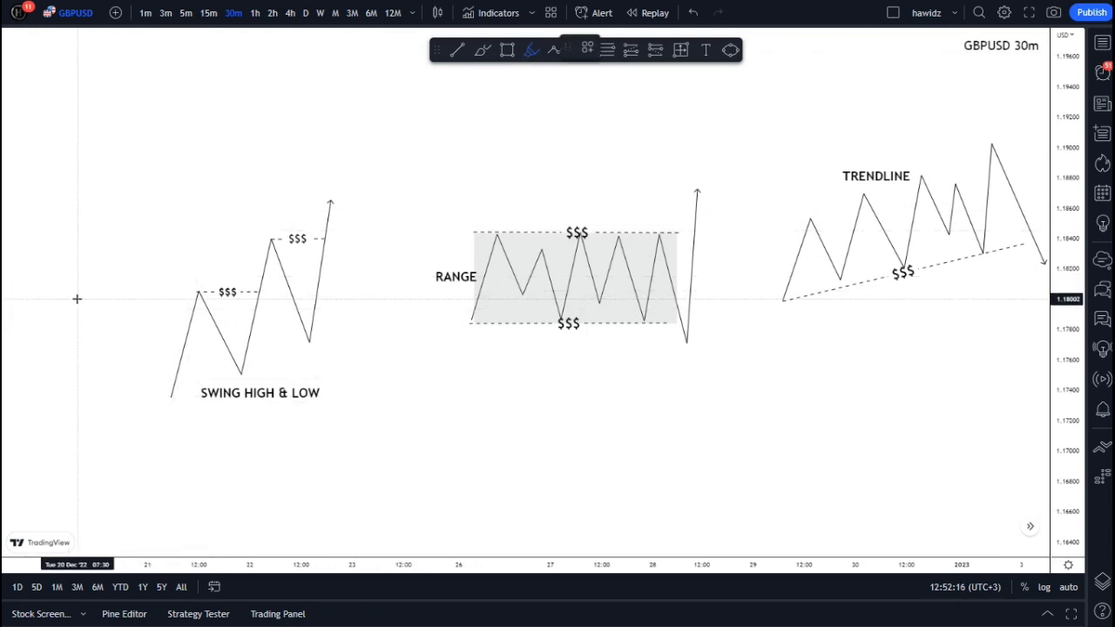
Step: Sketch a rising zigzag with the Highlighter above the SWING HIGH & LOW diagram and mark its highs and lows with short strokes
mouse_move(79, 298)
left_mouse_down()
mouse_move(100, 224)
mouse_move(142, 189)
mouse_move(165, 254)
left_mouse_up()
mouse_move(176, 178)
left_mouse_down()
mouse_move(200, 227)
mouse_move(209, 119)
left_mouse_up()
left_click_drag(86, 223, 146, 176)
mouse_move(116, 295)
left_mouse_down()
mouse_move(180, 255)
mouse_move(175, 157)
left_mouse_up()
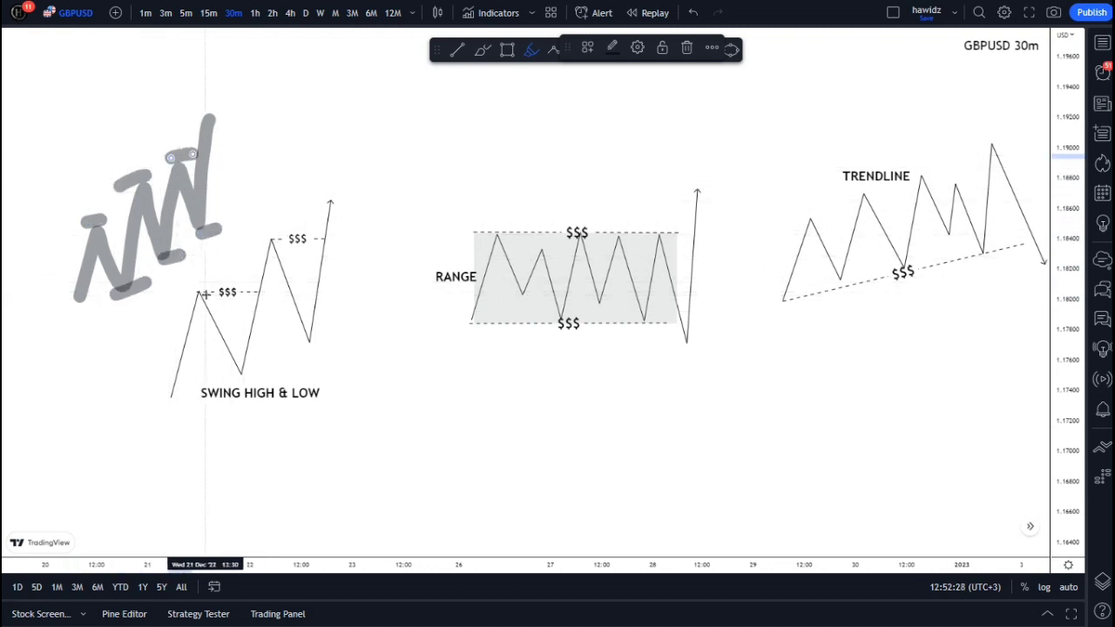
Step: Undo all Highlighter strokes of the rising zigzag sketch
key("ctrl+z")
key("ctrl+z")
key("ctrl+z")
key("ctrl+z")
key("ctrl+z")
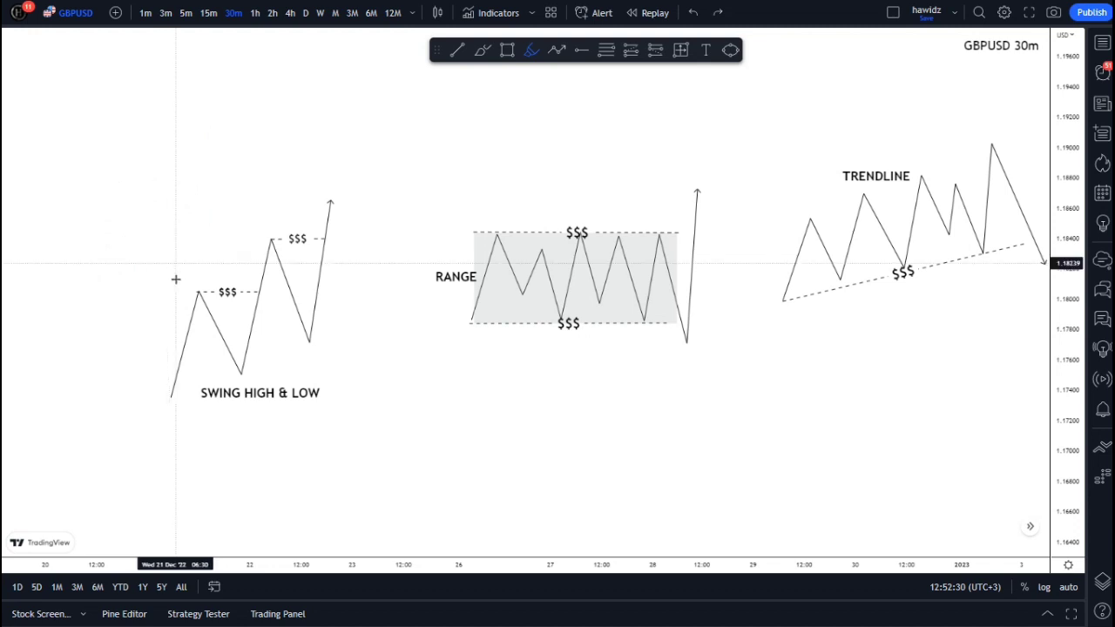
Step: Highlight the starting low, first up leg, swing high and following down leg of the SWING HIGH & LOW diagram
mouse_move(166, 391)
left_mouse_down()
mouse_move(207, 266)
mouse_move(200, 286)
mouse_move(207, 277)
mouse_move(225, 348)
left_mouse_up()
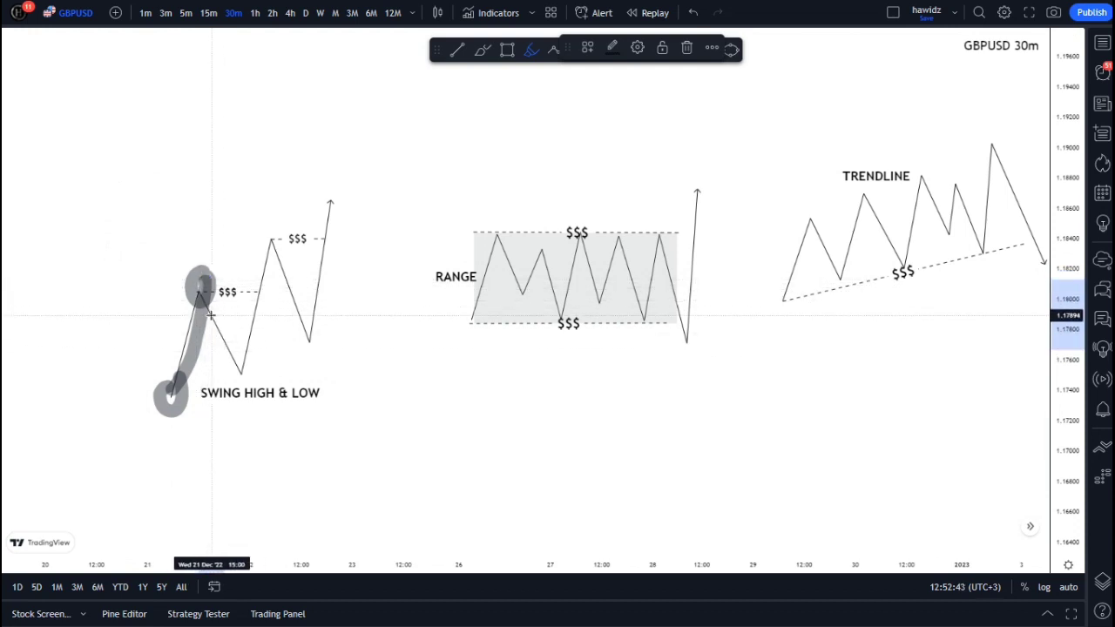
left_click_drag(423, 281, 388, 267)
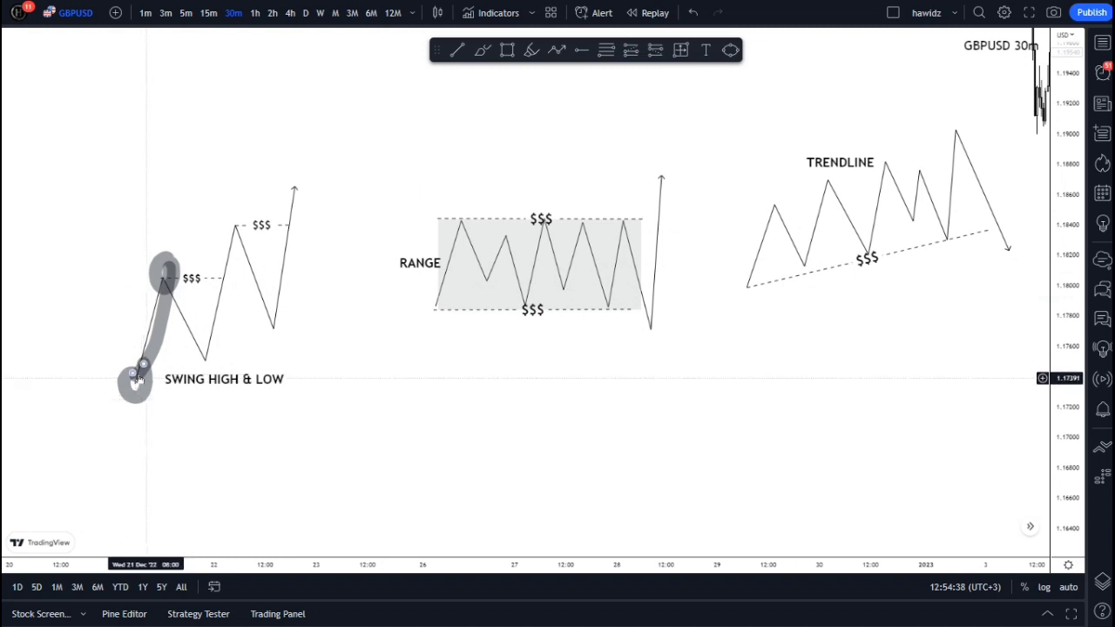
left_click(528, 56)
left_click_drag(132, 381, 155, 264)
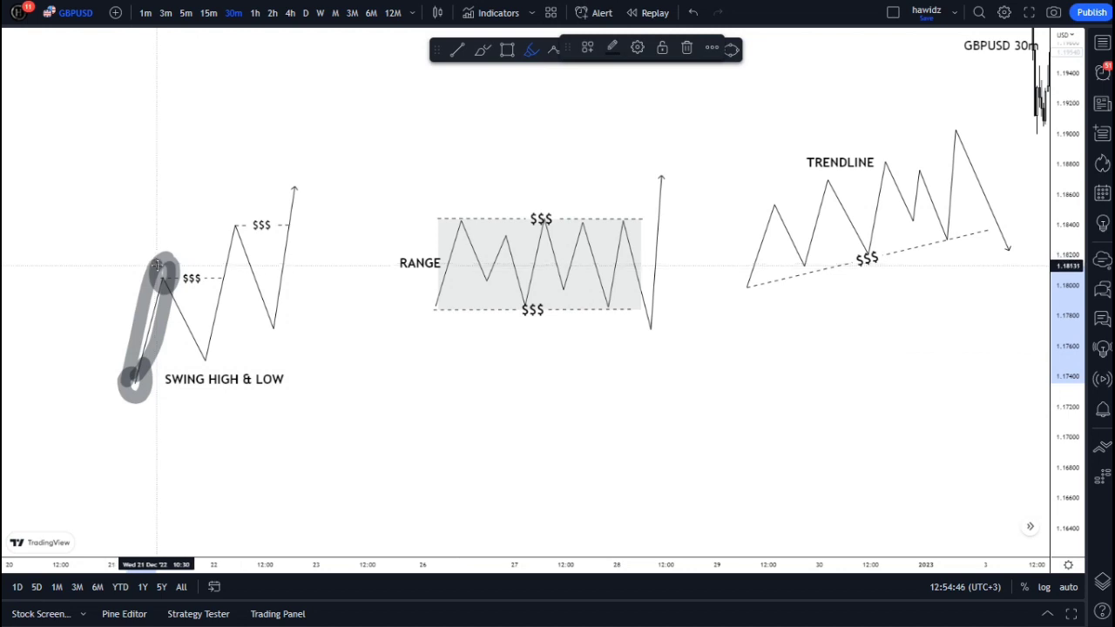
left_click_drag(162, 272, 207, 350)
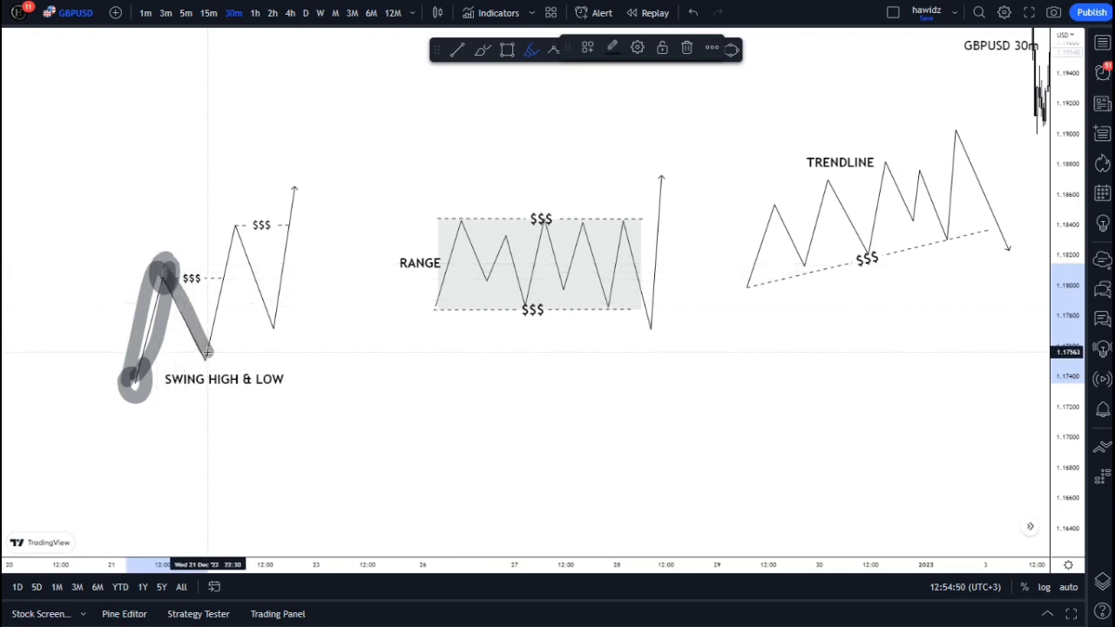
left_click_drag(151, 250, 187, 254)
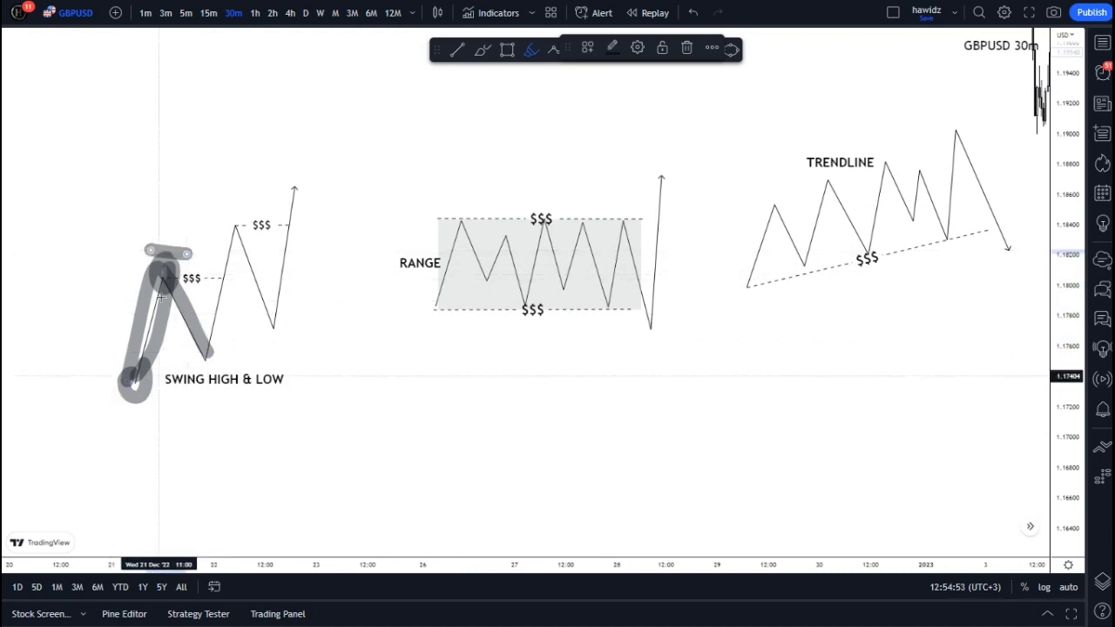
left_click_drag(116, 392, 143, 391)
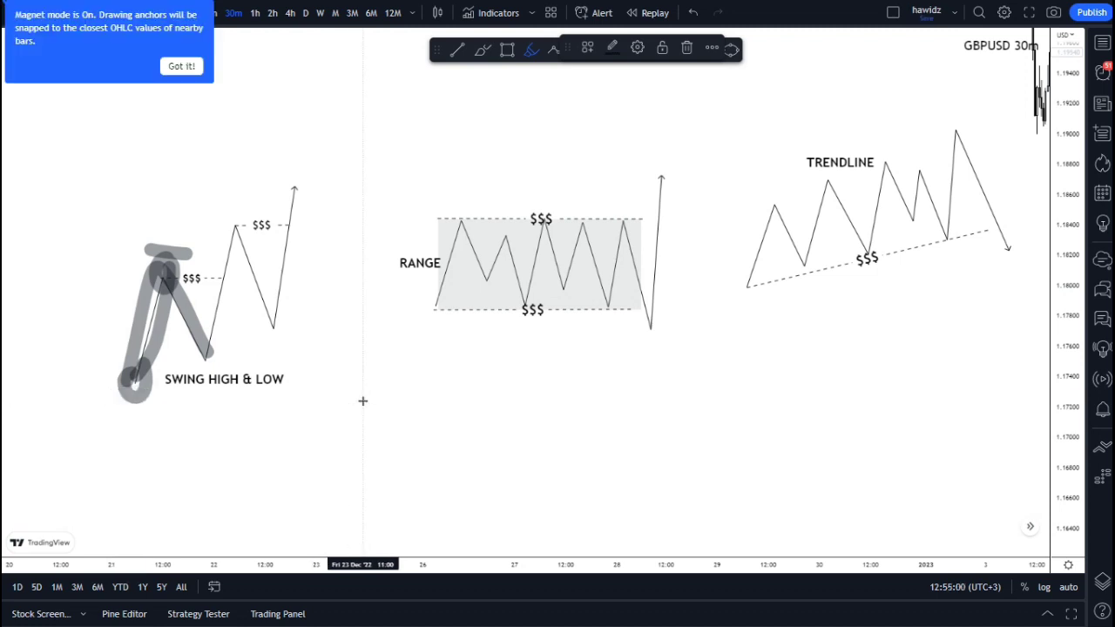
Step: Remove every Highlighter stroke from the SWING HIGH & LOW diagram, deleting the ones that remain after undoing
key("ctrl+z")
key("ctrl+z")
key("ctrl+z")
key("ctrl+z")
key("ctrl+z")
key("ctrl+z")
scroll(362, 398, "right", 15)
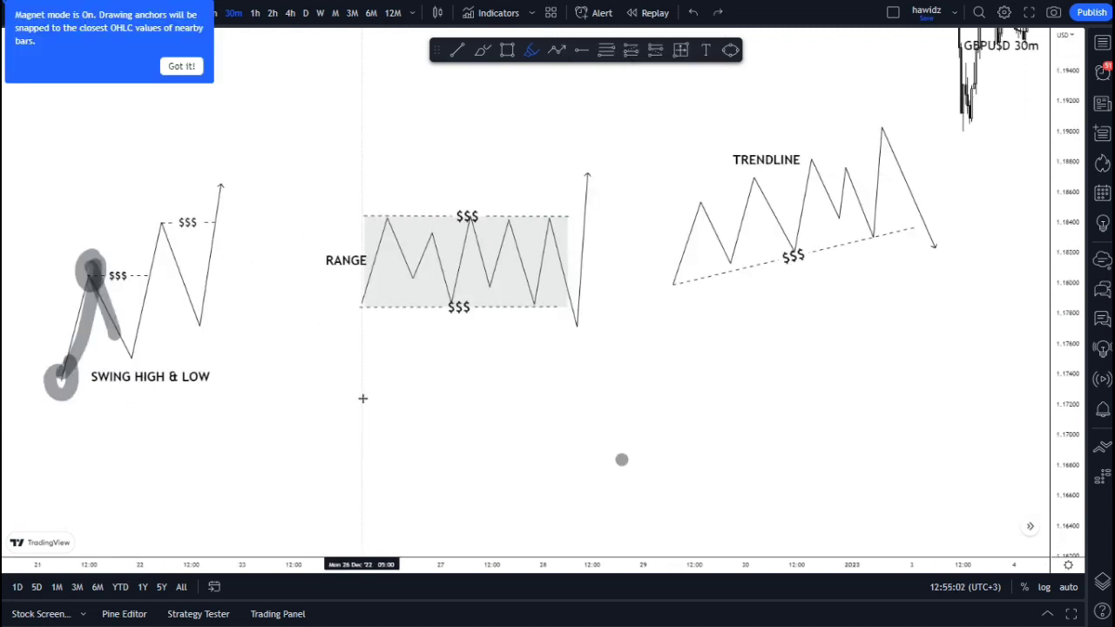
scroll(801, 329, "left", 15)
scroll(461, 368, "left", 5)
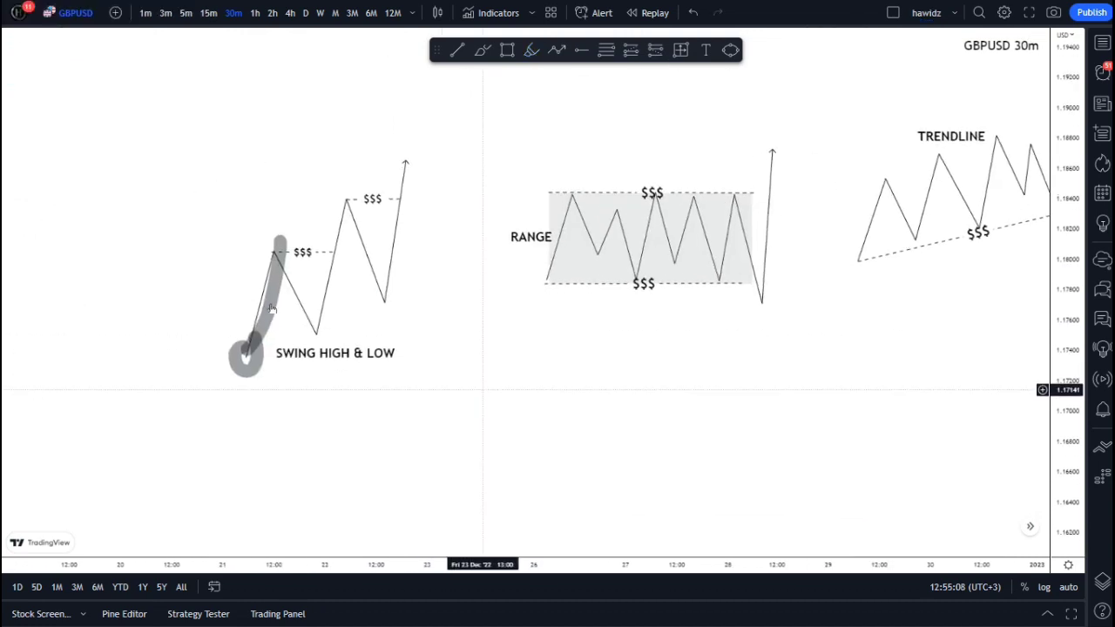
left_click(253, 320)
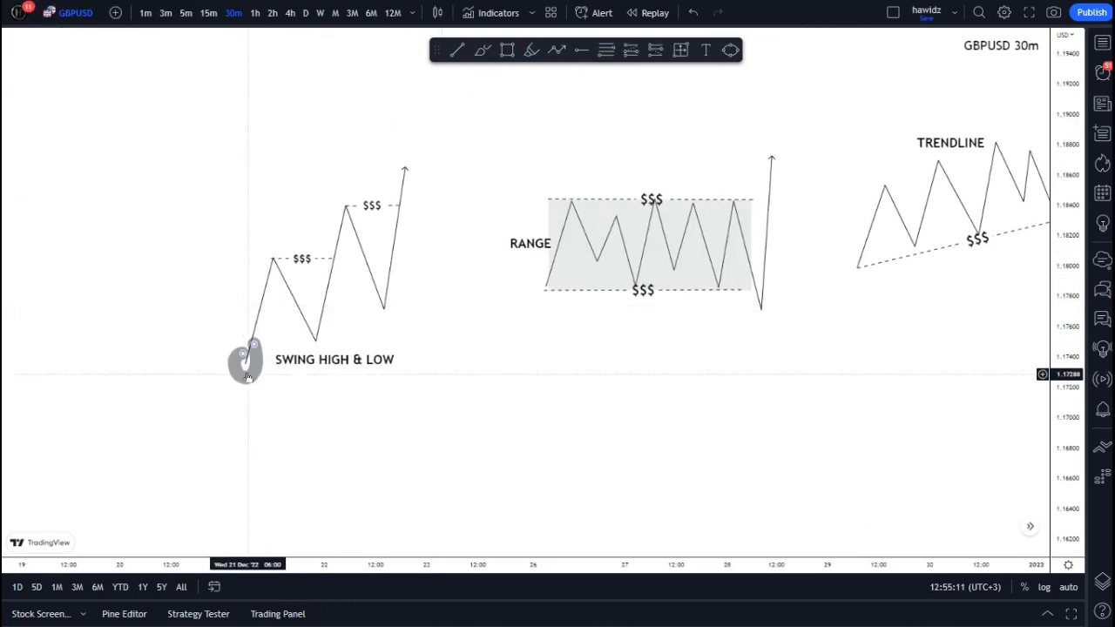
key("Delete")
Step: Highlight the starting low with a short stroke, and mark the first swing high and the down leg after it
scroll(473, 380, "right", 2)
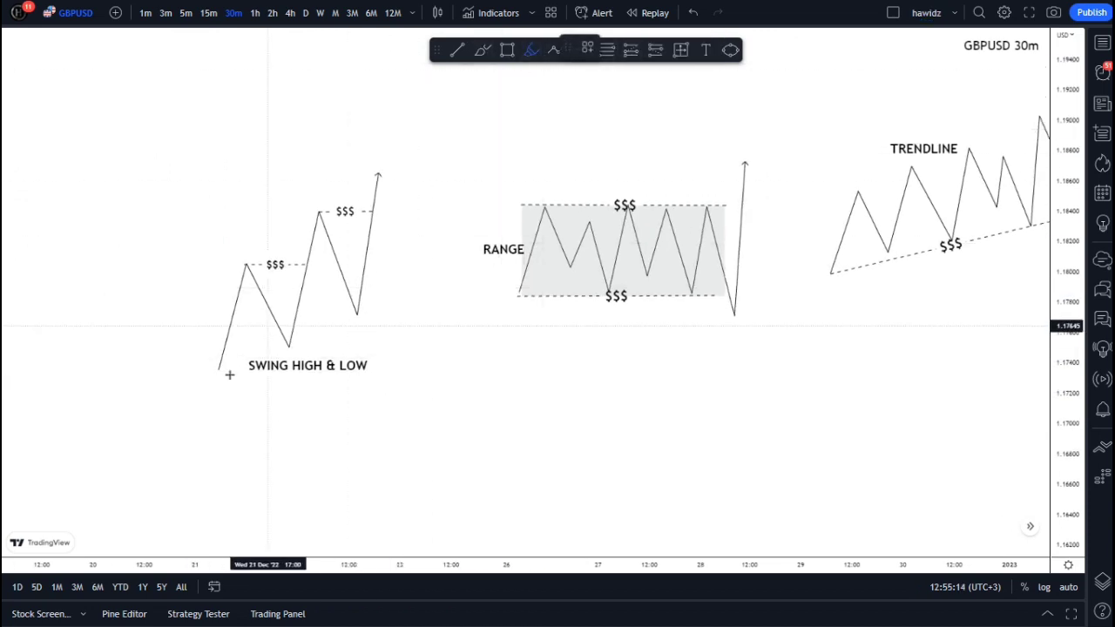
left_click(210, 366)
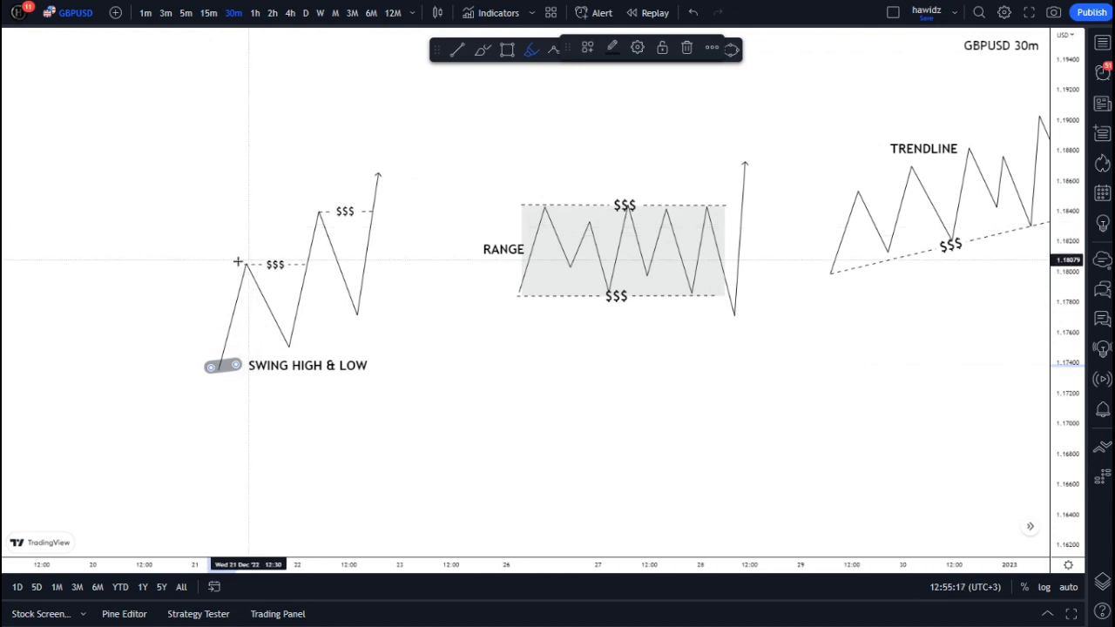
mouse_move(236, 259)
left_mouse_down()
mouse_move(246, 279)
mouse_move(238, 257)
mouse_move(293, 265)
mouse_move(249, 263)
mouse_move(283, 338)
left_mouse_up()
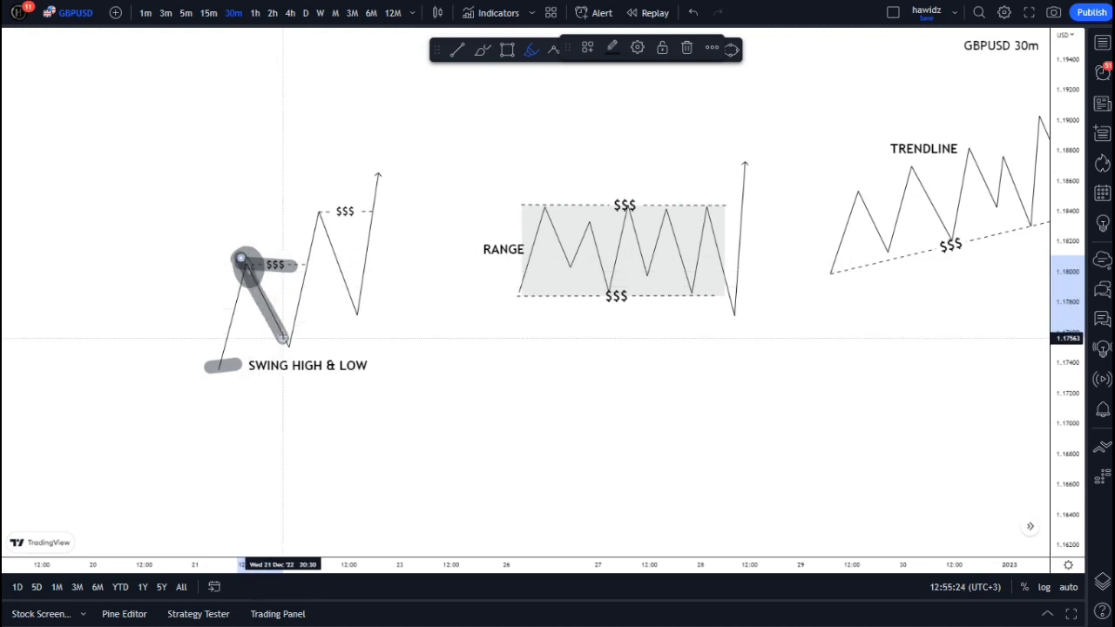
left_click_drag(236, 274, 274, 275)
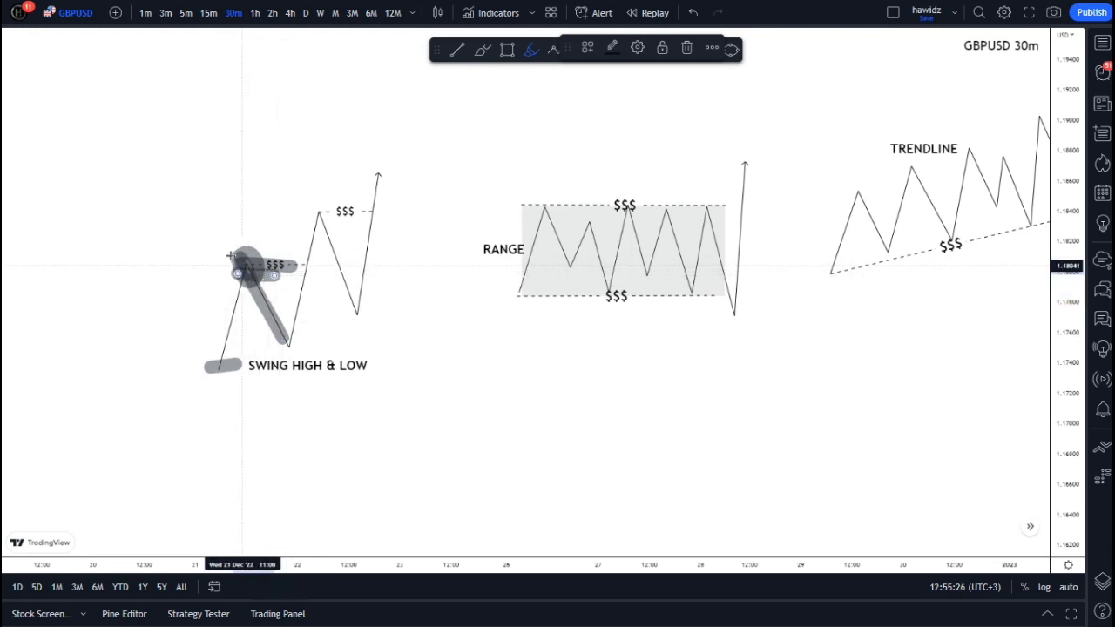
key("ctrl")
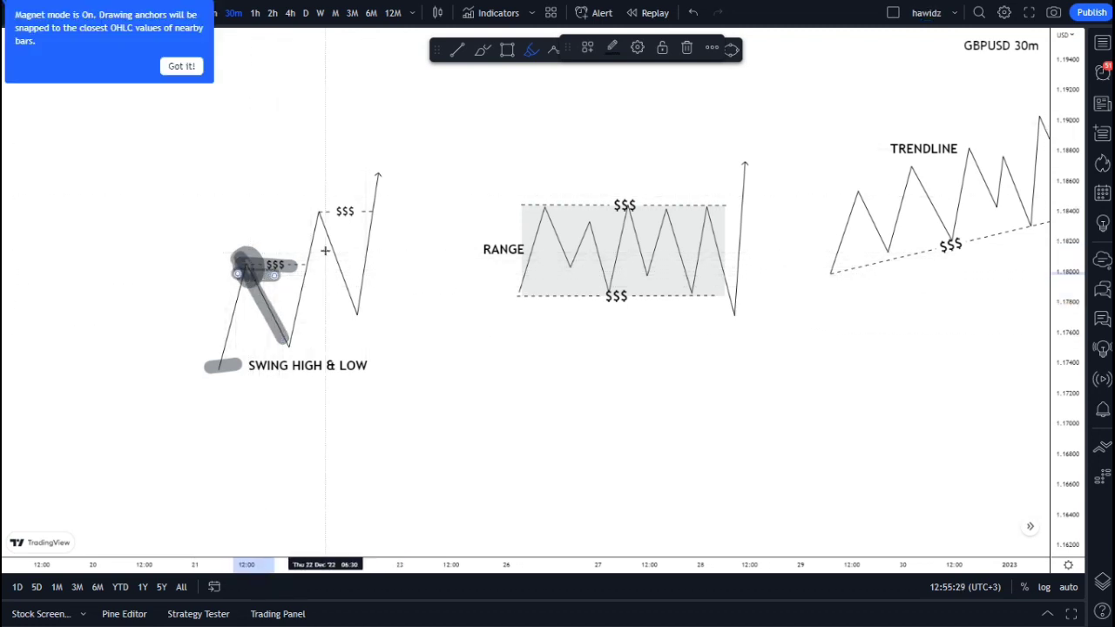
Step: Undo the Highlighter strokes around the first swing high and its down leg
key("ctrl+z")
key("ctrl+z")
key("ctrl+z")
Step: Circle and line the first swing high and the following low with the Brush, and undo the marks around the low
left_click(480, 53)
mouse_move(241, 262)
left_mouse_down()
mouse_move(252, 284)
mouse_move(255, 254)
mouse_move(237, 269)
mouse_move(268, 255)
left_mouse_up()
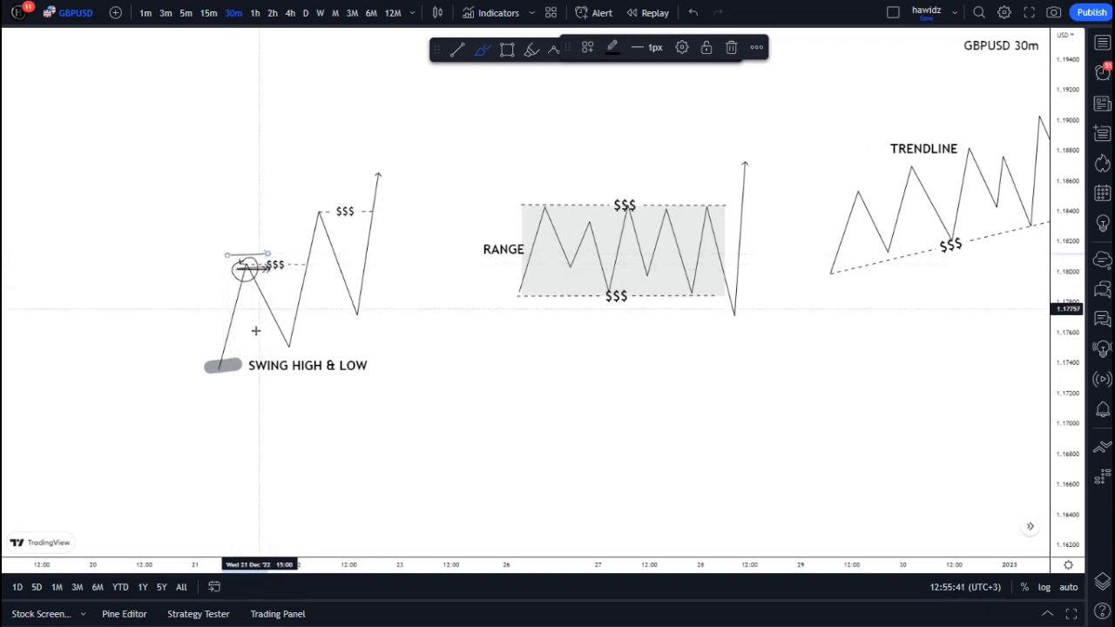
mouse_move(294, 336)
left_mouse_down()
mouse_move(278, 352)
mouse_move(297, 360)
mouse_move(302, 341)
left_mouse_up()
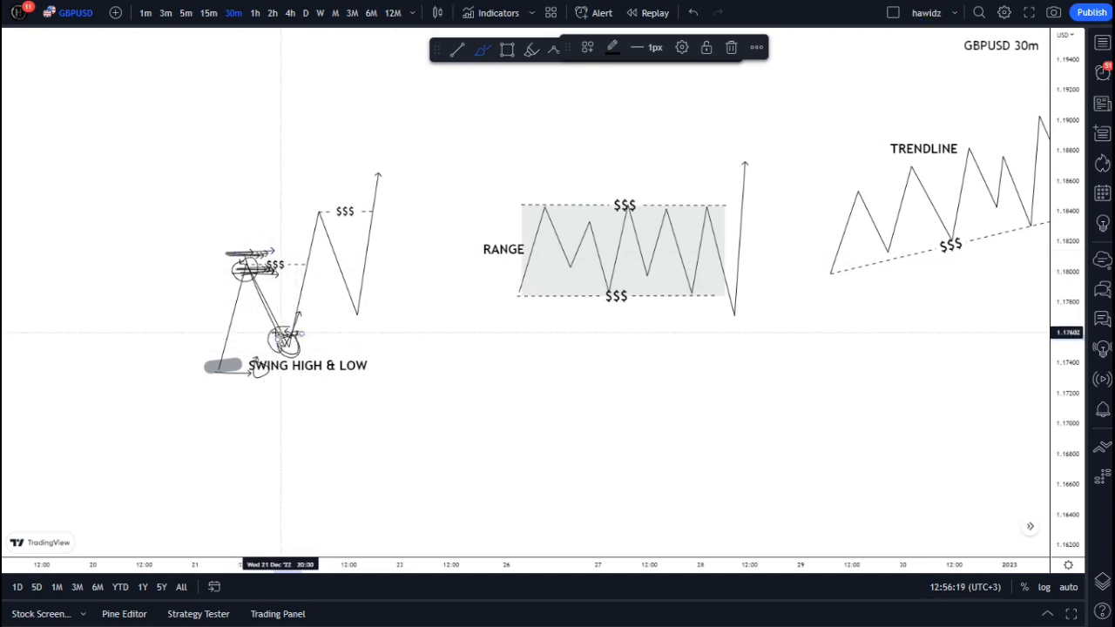
left_click_drag(338, 329, 340, 329)
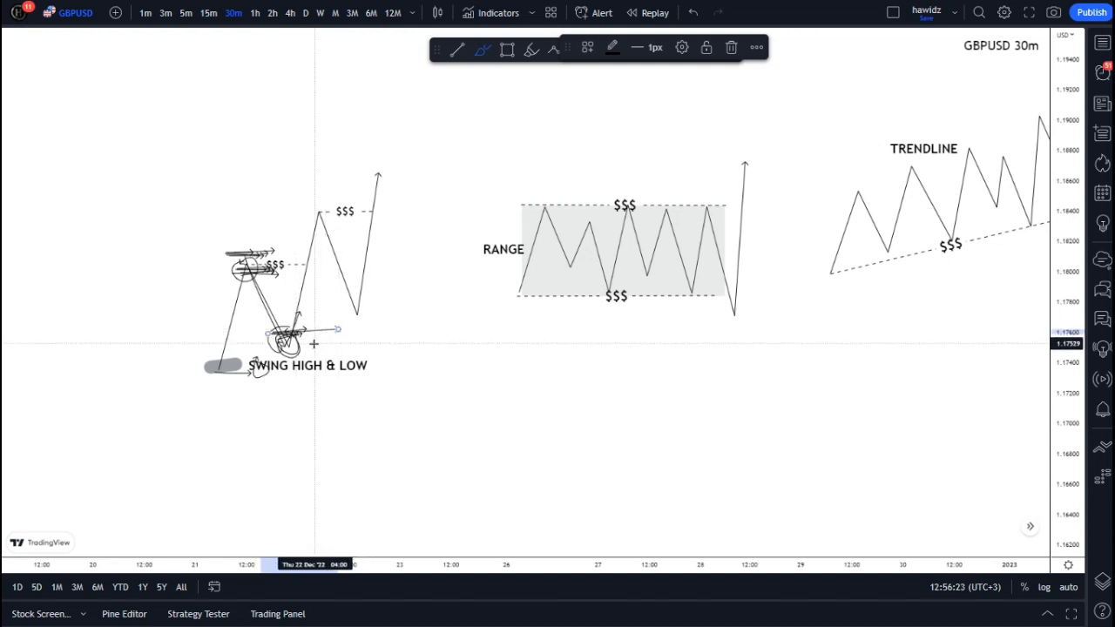
key("ctrl+z")
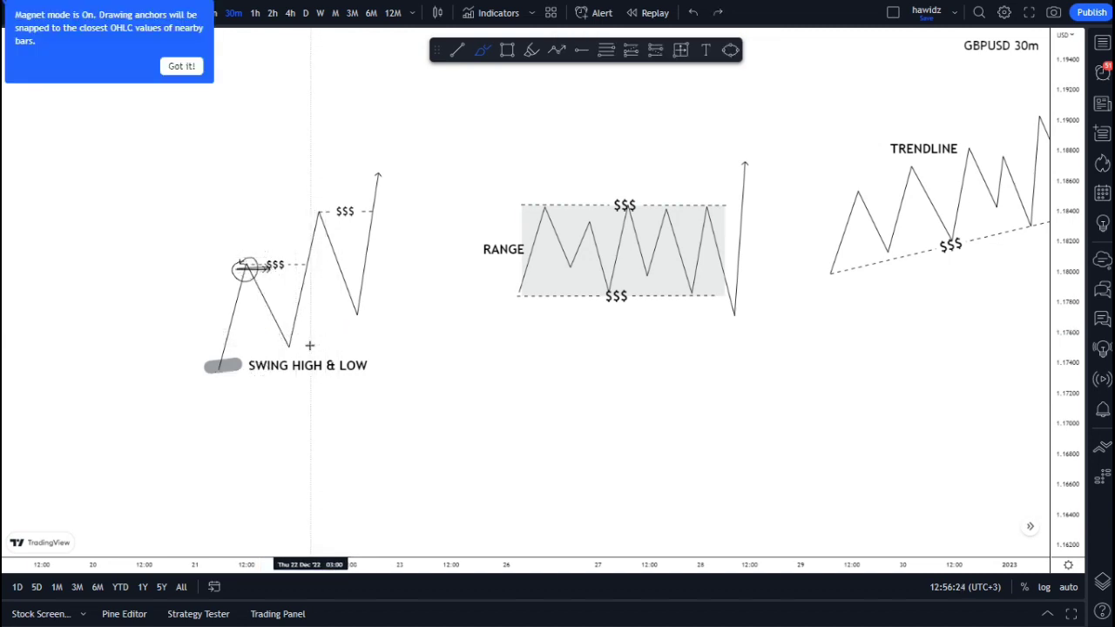
Step: Sketch Brush arrows from the second low and extend the price path from the final high in waves down and back up
left_click_drag(281, 352, 307, 346)
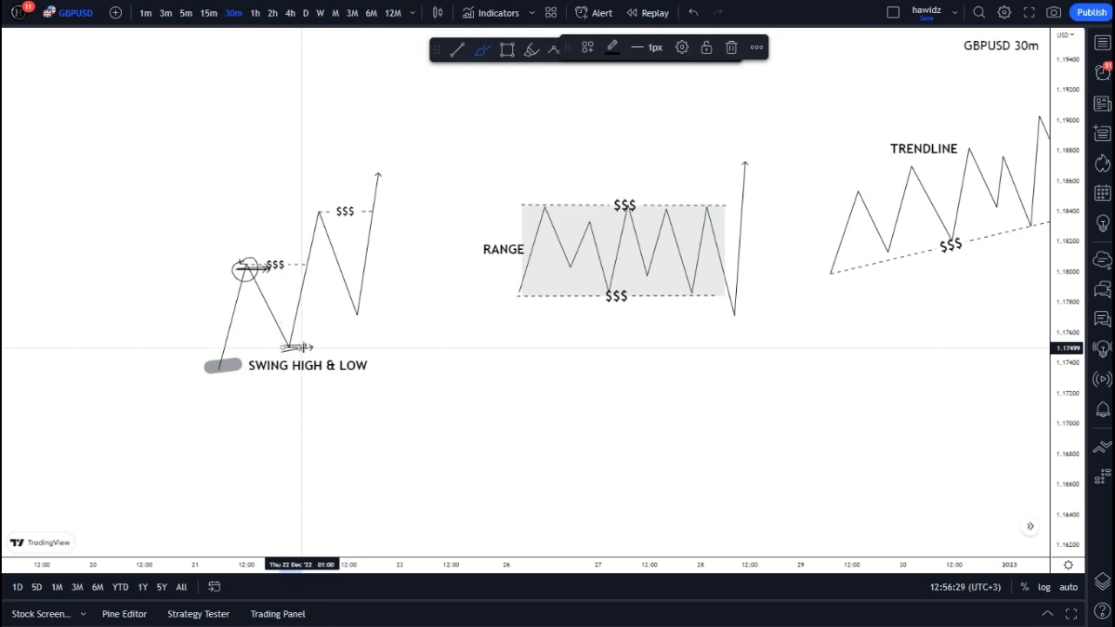
left_click_drag(362, 322, 382, 316)
mouse_move(288, 350)
left_mouse_down()
mouse_move(318, 356)
mouse_move(323, 374)
left_mouse_up()
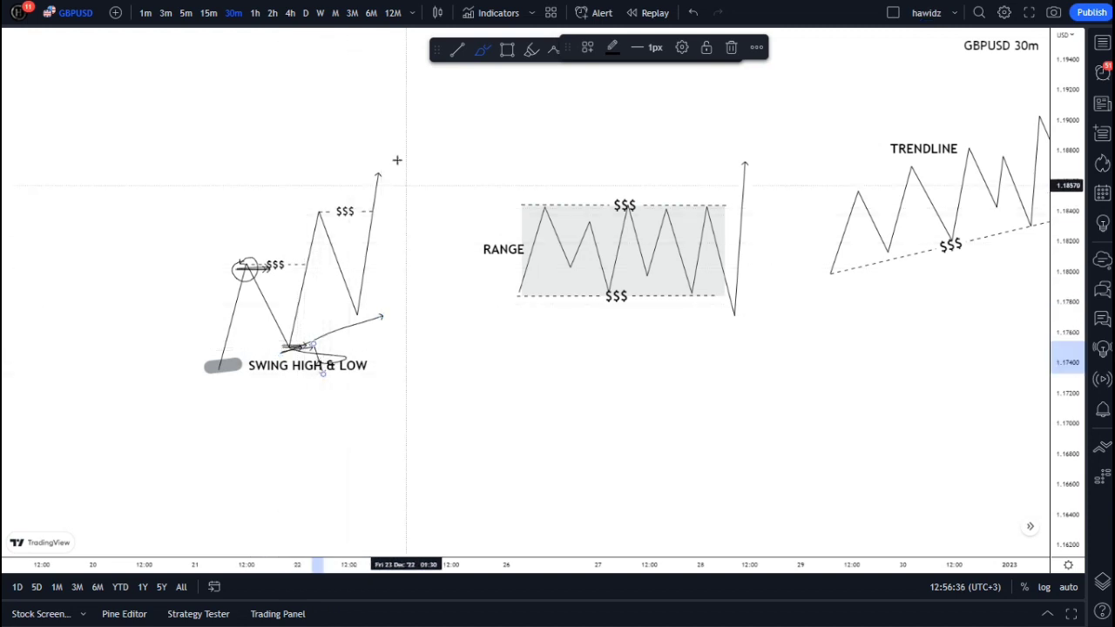
mouse_move(376, 174)
left_mouse_down()
mouse_move(383, 167)
mouse_move(410, 252)
mouse_move(441, 261)
mouse_move(456, 339)
left_mouse_up()
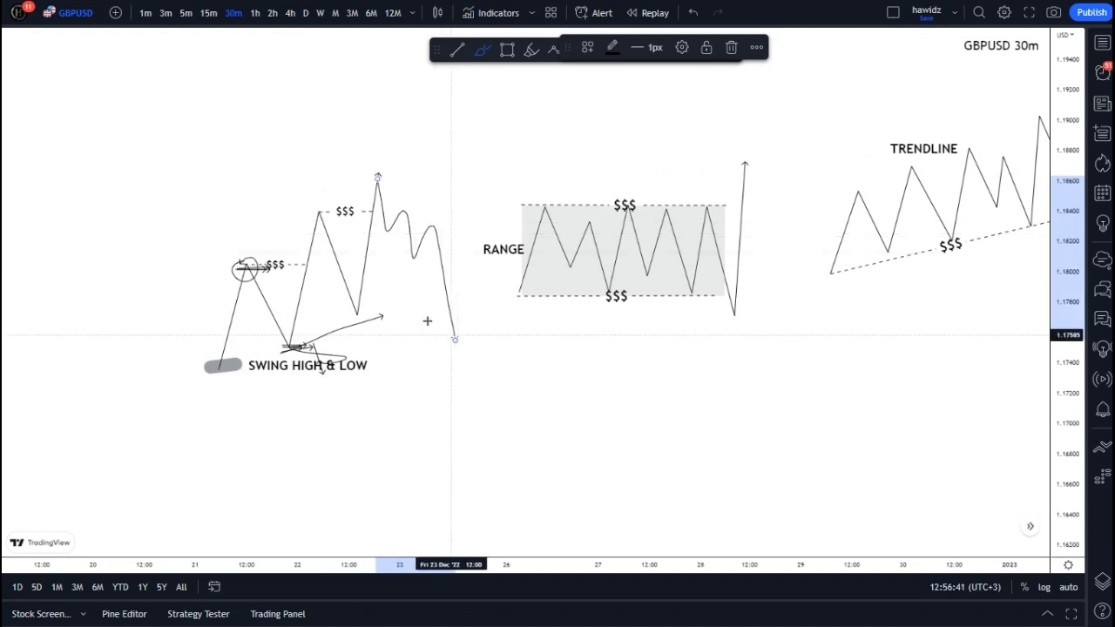
mouse_move(290, 345)
left_mouse_down()
mouse_move(450, 315)
mouse_move(480, 274)
mouse_move(492, 131)
left_mouse_up()
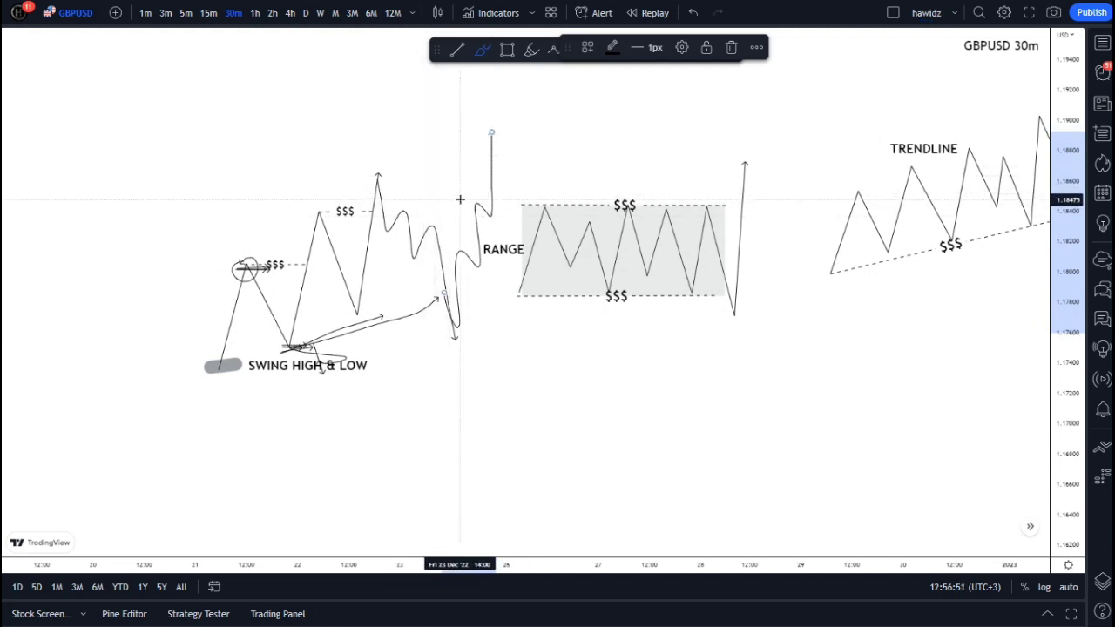
Step: Clear the SWING HIGH & LOW diagram by undoing the Brush strokes and deleting the highlight at the starting low
key("ctrl+z")
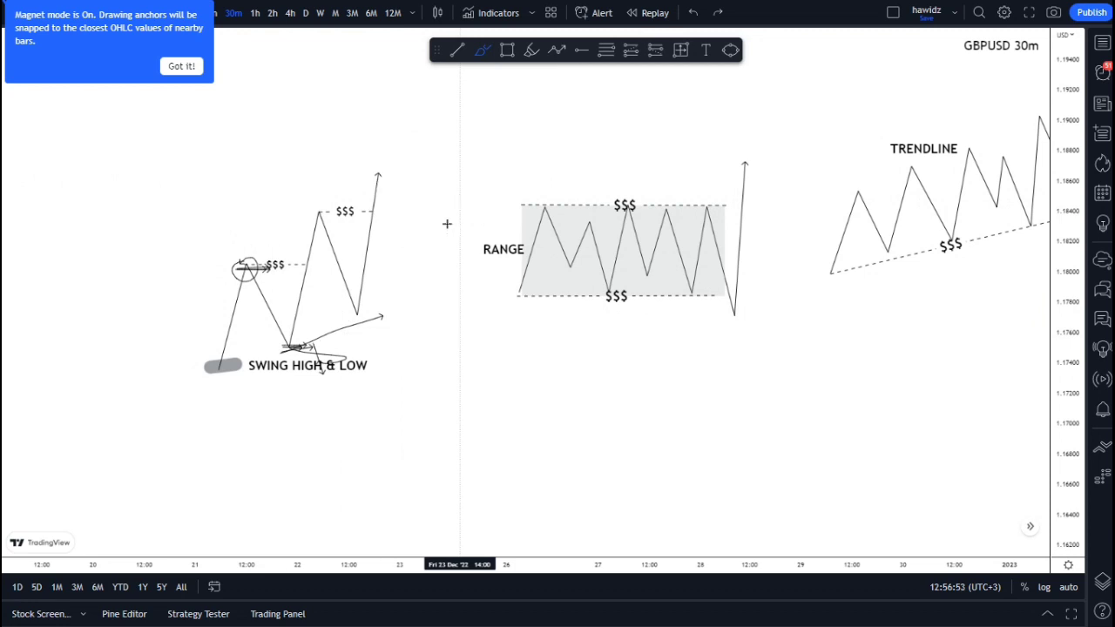
key("ctrl+z")
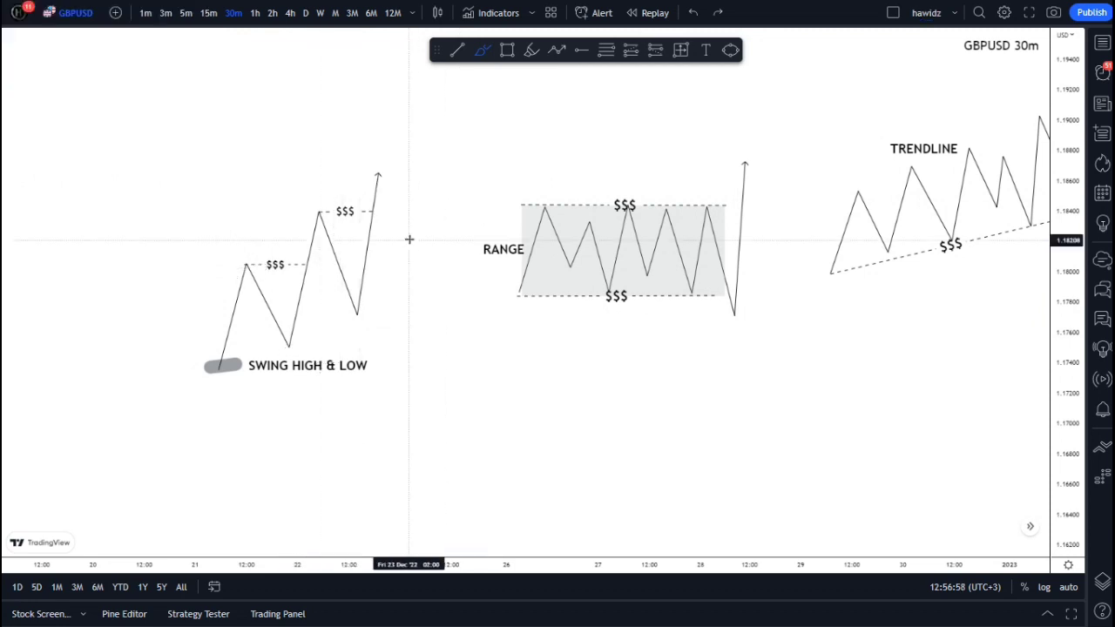
left_click(235, 366)
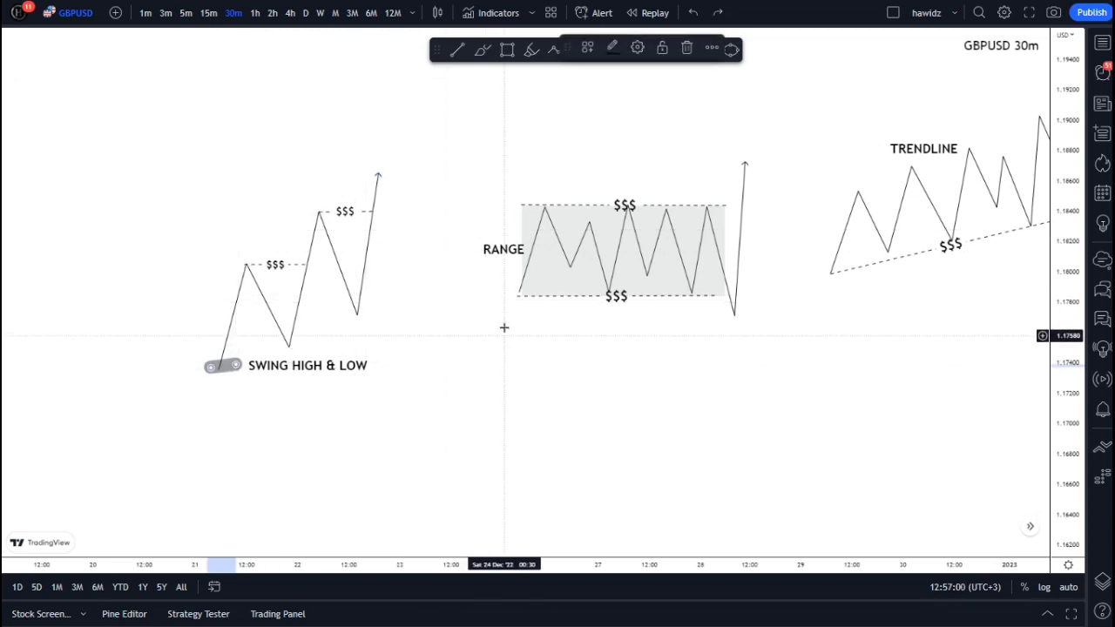
key("Delete")
Step: Number the diagrams with the Highlighter, drawing a circled 1 over SWING HIGH & LOW and a circled 2 over RANGE
scroll(383, 342, "right", 3)
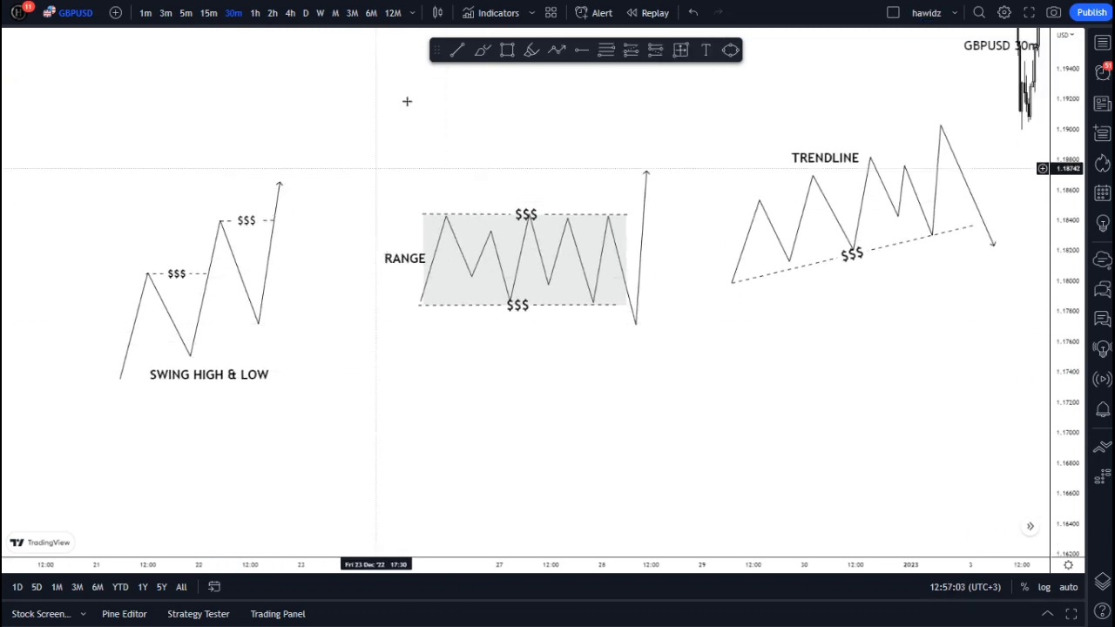
left_click(483, 51)
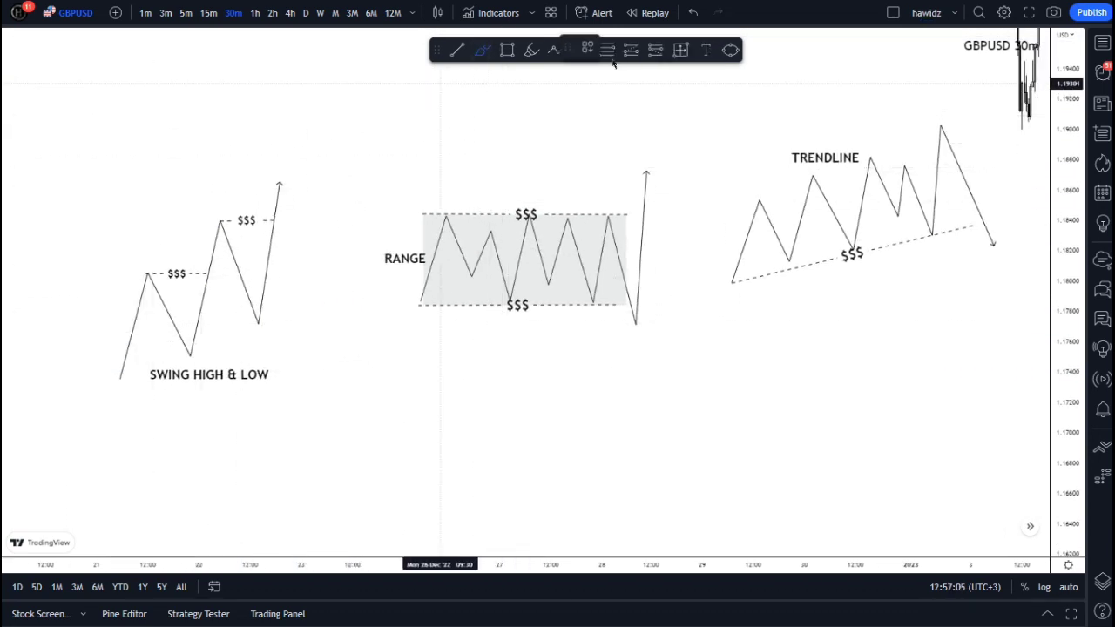
left_click(532, 50)
mouse_move(127, 143)
left_mouse_down()
mouse_move(155, 209)
mouse_move(199, 202)
left_mouse_up()
mouse_move(129, 114)
left_mouse_down()
mouse_move(217, 186)
mouse_move(170, 96)
left_mouse_up()
mouse_move(505, 135)
left_mouse_down()
mouse_move(503, 200)
mouse_move(559, 179)
left_mouse_up()
mouse_move(531, 76)
left_mouse_down()
mouse_move(460, 126)
mouse_move(544, 212)
mouse_move(542, 100)
left_mouse_up()
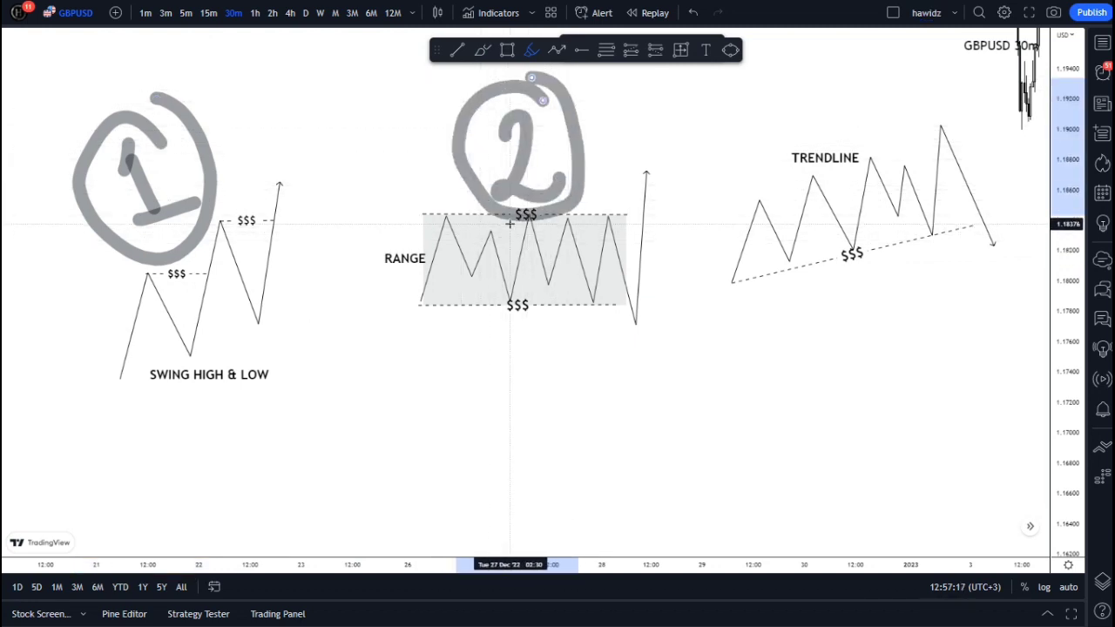
key("Escape")
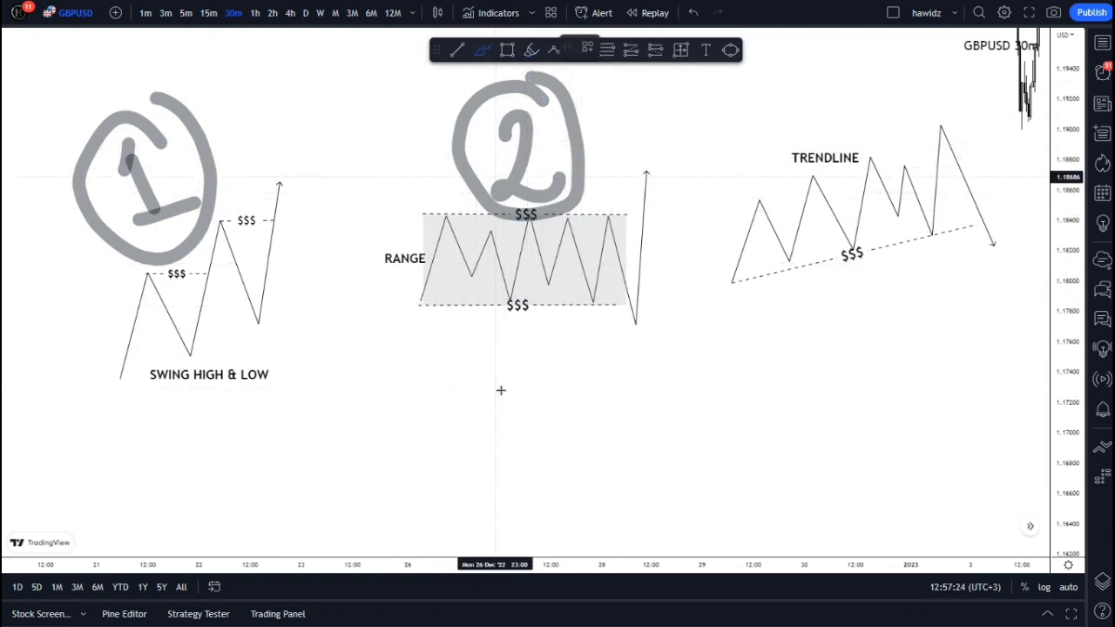
Step: Sketch a sideways price wave with the Brush below the RANGE diagram, with horizontal upper and lower boundary lines and smaller continuing waves
mouse_move(461, 420)
left_mouse_down()
mouse_move(522, 398)
mouse_move(535, 409)
left_mouse_up()
left_click_drag(457, 369, 576, 374)
left_click_drag(456, 418, 565, 419)
mouse_move(526, 386)
left_mouse_down()
mouse_move(538, 414)
mouse_move(578, 393)
mouse_move(609, 403)
mouse_move(611, 382)
mouse_move(623, 394)
mouse_move(642, 384)
left_mouse_up()
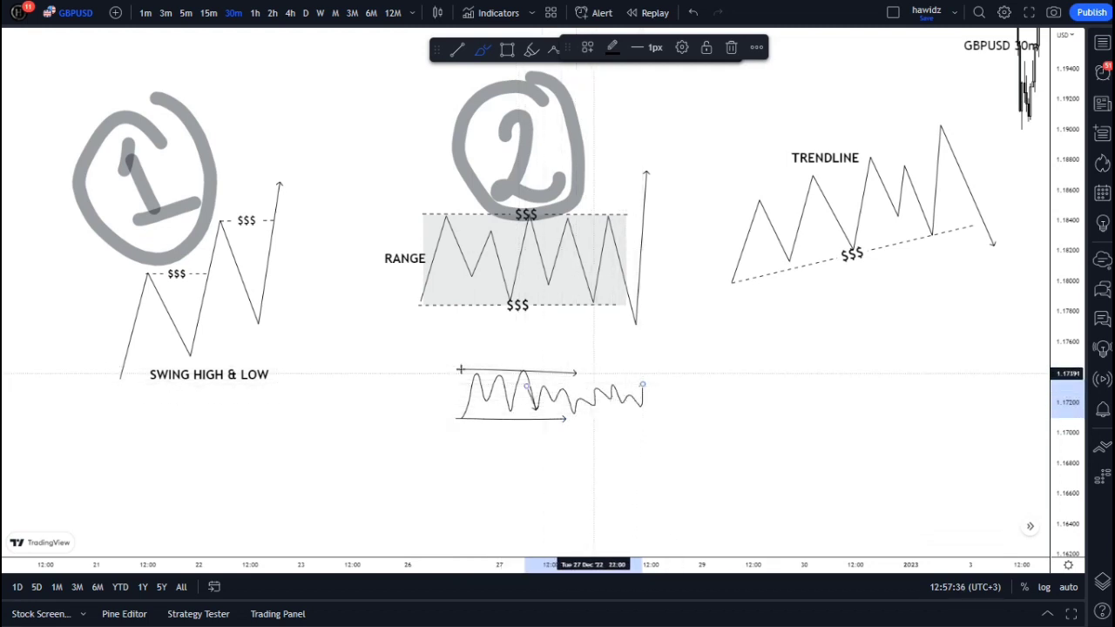
Step: Undo the Brush sketch below the RANGE diagram and the Highlighter's circled 2 above it
key("ctrl")
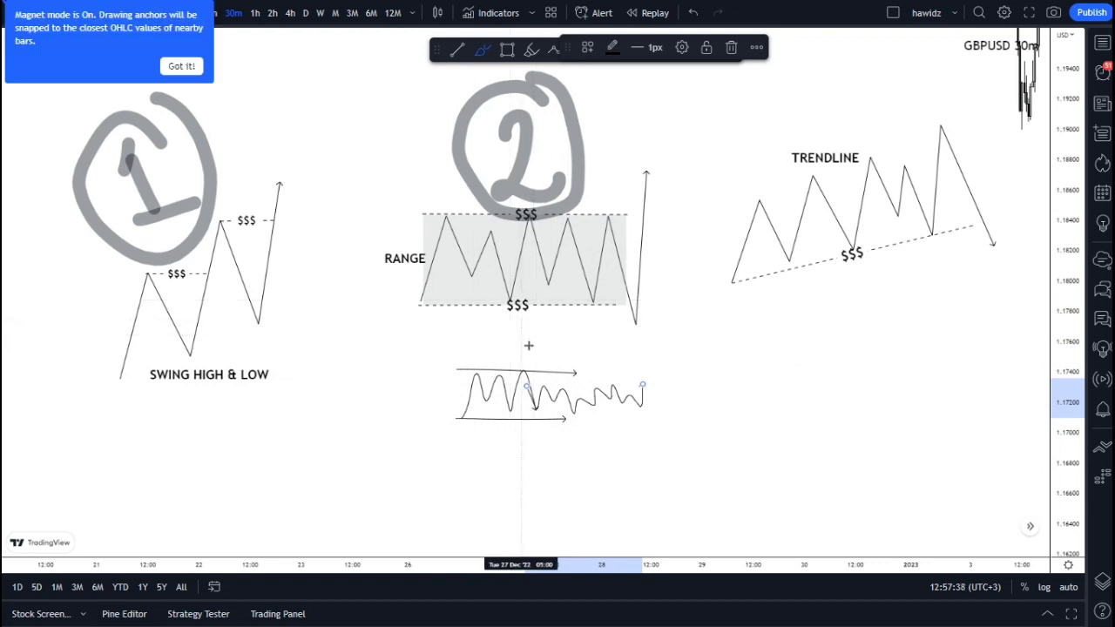
key("ctrl+z")
key("ctrl+z")
key("ctrl+z")
key("ctrl+z")
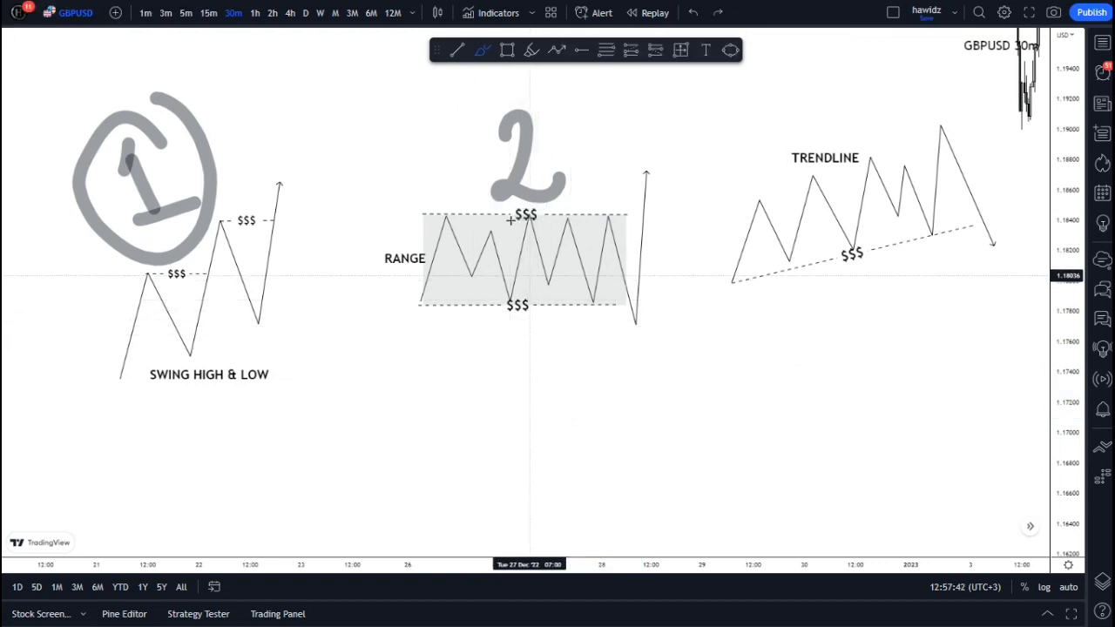
key("ctrl+z")
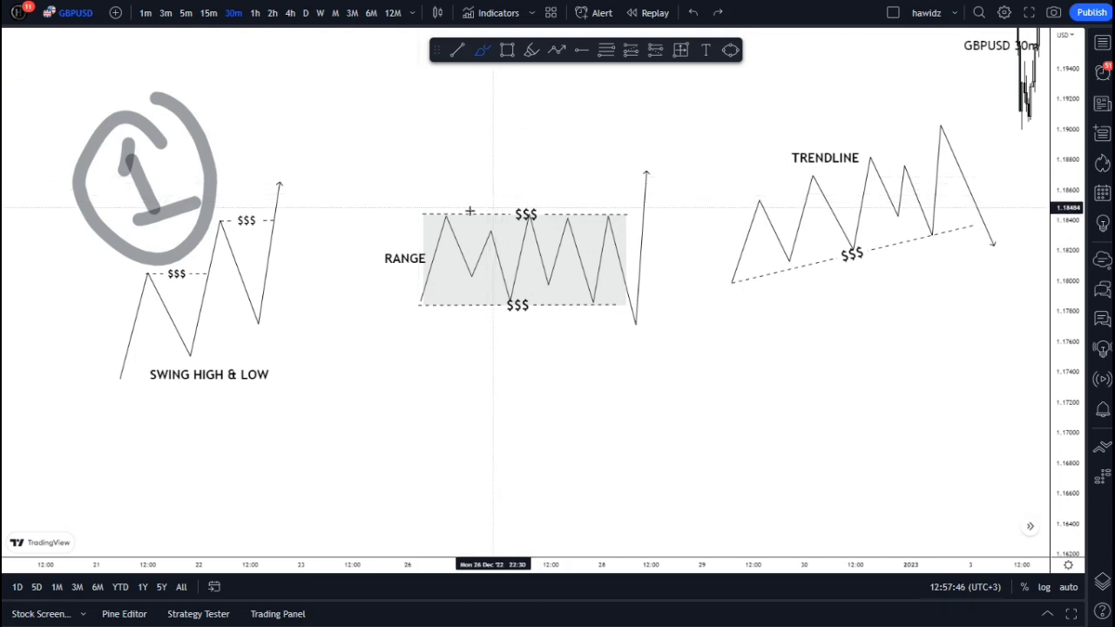
Step: Circle three highs on the upper boundary and three lows on the lower boundary of the RANGE diagram with the Brush
mouse_move(444, 205)
left_mouse_down()
mouse_move(444, 232)
mouse_move(440, 200)
left_mouse_up()
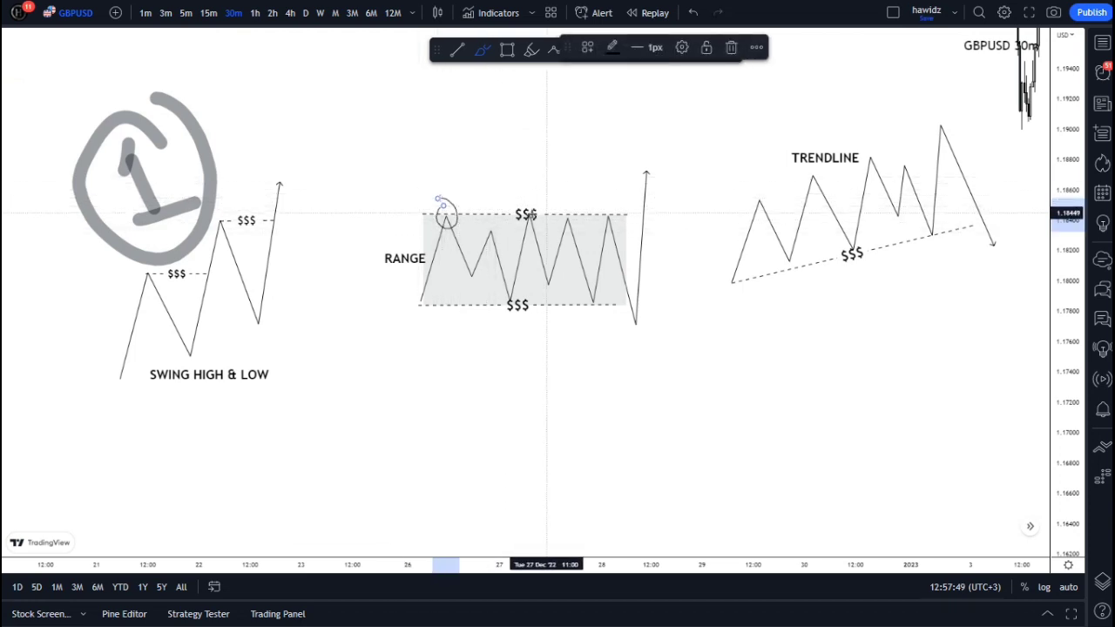
left_click_drag(526, 202, 533, 202)
mouse_move(610, 207)
left_mouse_down()
mouse_move(622, 223)
mouse_move(607, 202)
left_mouse_up()
mouse_move(424, 299)
left_mouse_down()
mouse_move(431, 321)
mouse_move(409, 289)
left_mouse_up()
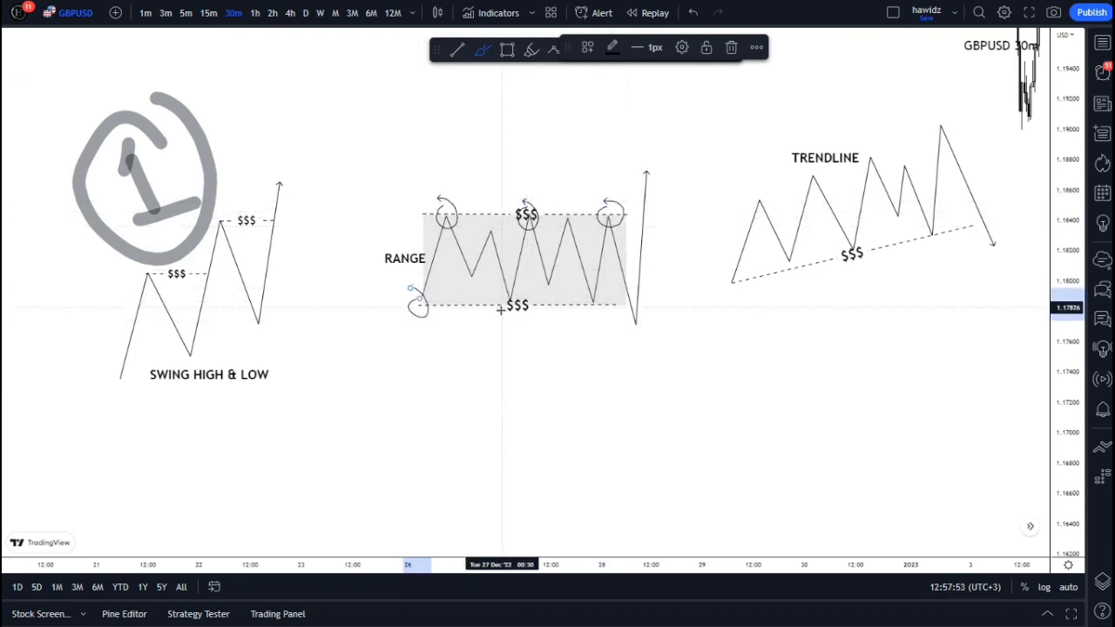
left_click_drag(507, 290, 507, 292)
mouse_move(593, 296)
left_mouse_down()
mouse_move(584, 319)
mouse_move(587, 299)
left_mouse_up()
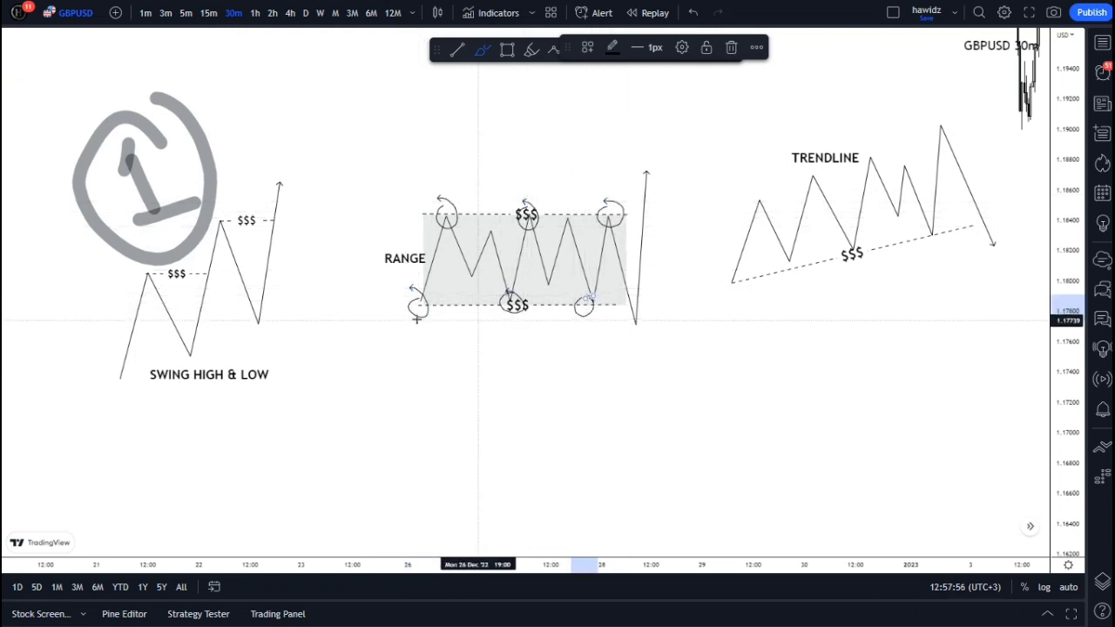
Step: Draw horizontal Brush arrows along the outside of the RANGE diagram's lower and upper boundaries
left_click_drag(531, 320, 540, 321)
left_click_drag(394, 324, 466, 328)
left_click_drag(409, 327, 495, 324)
left_click_drag(431, 204, 533, 202)
left_click_drag(442, 202, 513, 200)
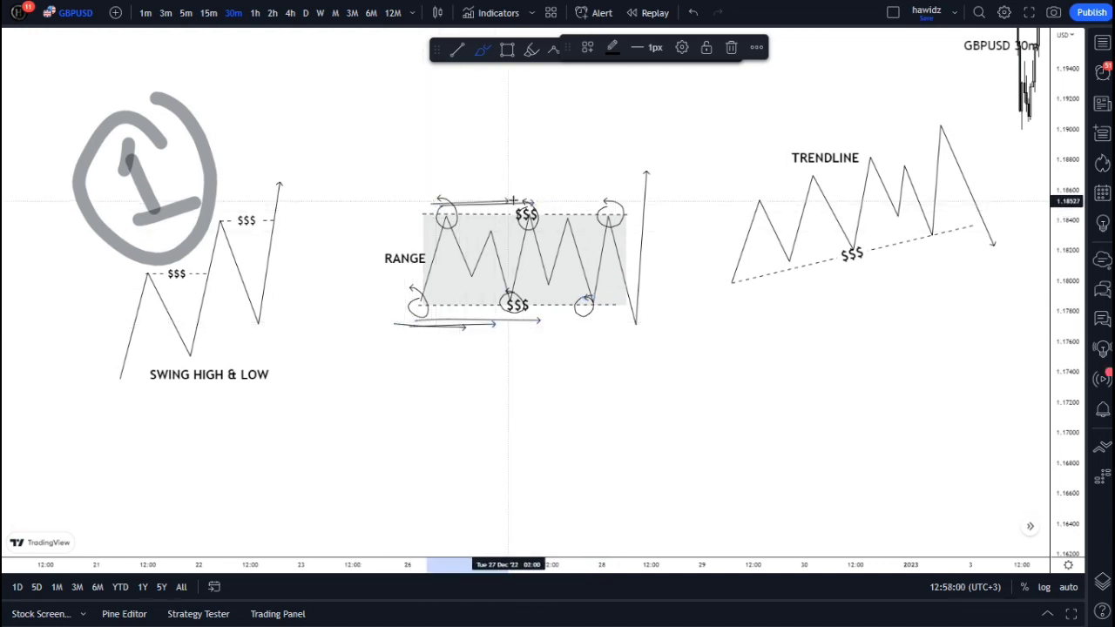
left_click_drag(444, 202, 495, 195)
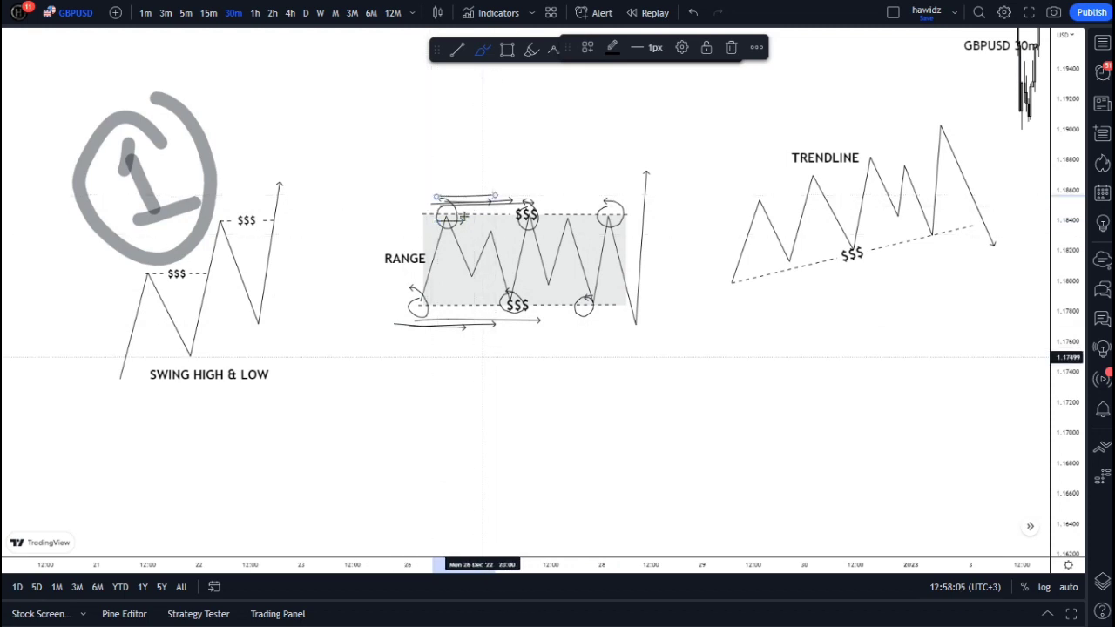
left_click_drag(492, 311, 560, 320)
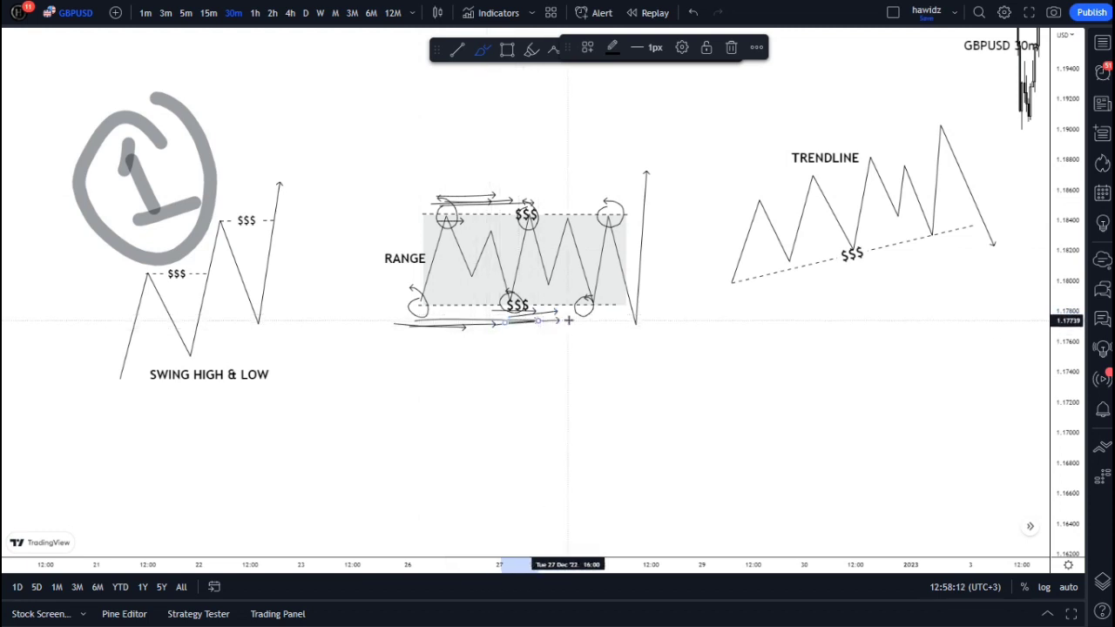
Step: Undo all Brush circles and arrows on the RANGE diagram
key("ctrl+z")
key("ctrl+z")
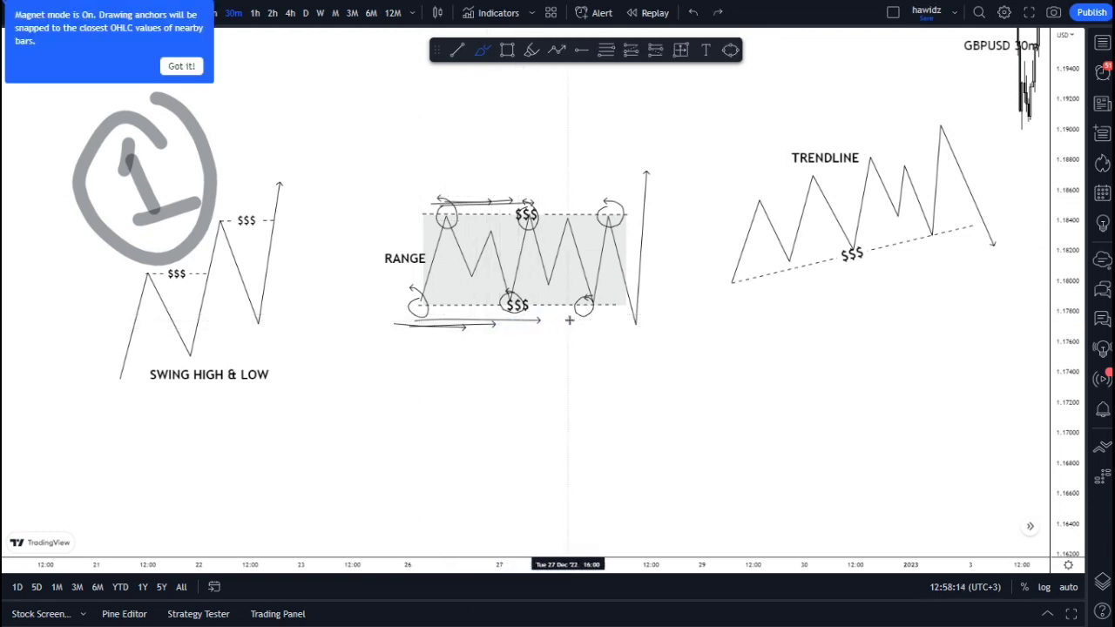
key("ctrl+z")
key("ctrl+z")
key("ctrl+z")
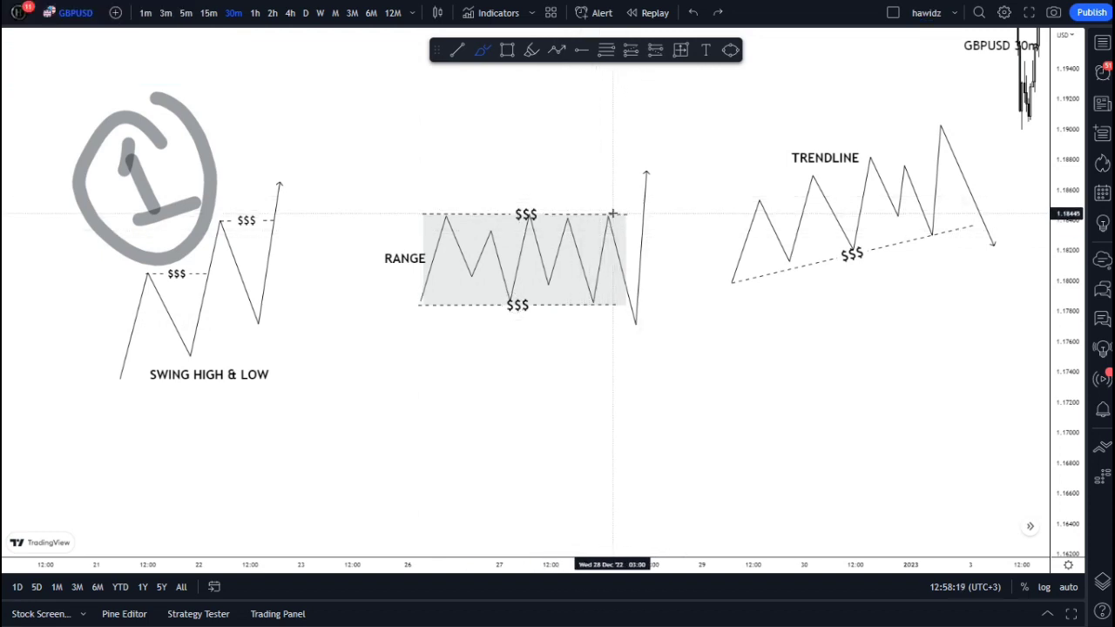
Step: Sketch a price wave inside the range that drops below it, with horizontal arrows outside both boundaries
mouse_move(440, 248)
left_mouse_down()
mouse_move(476, 286)
mouse_move(577, 290)
mouse_move(622, 248)
left_mouse_up()
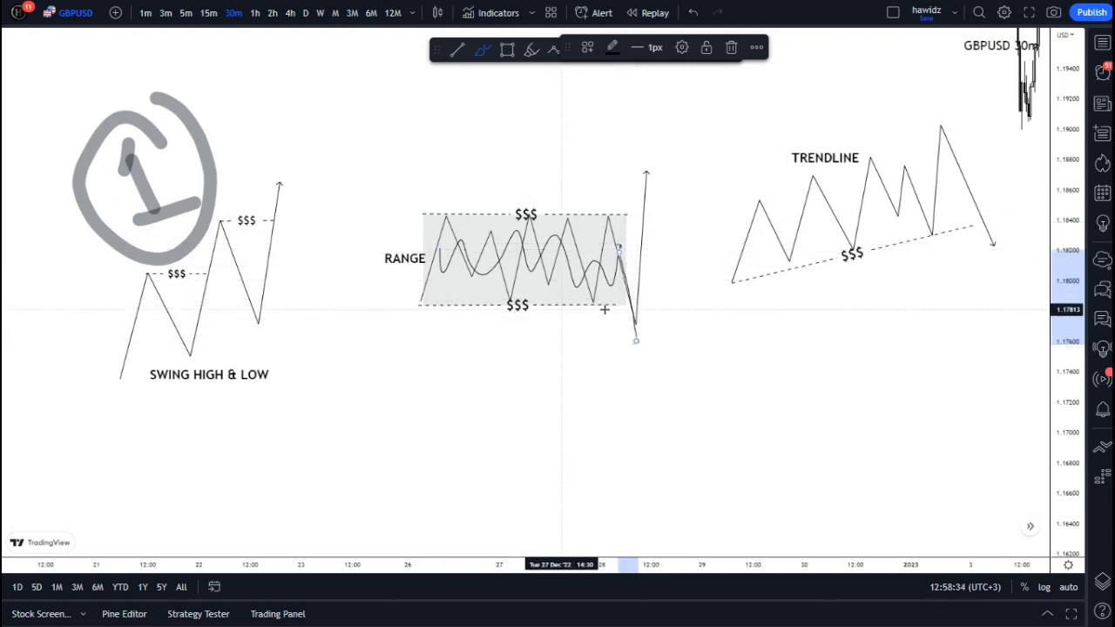
left_click_drag(465, 315, 548, 316)
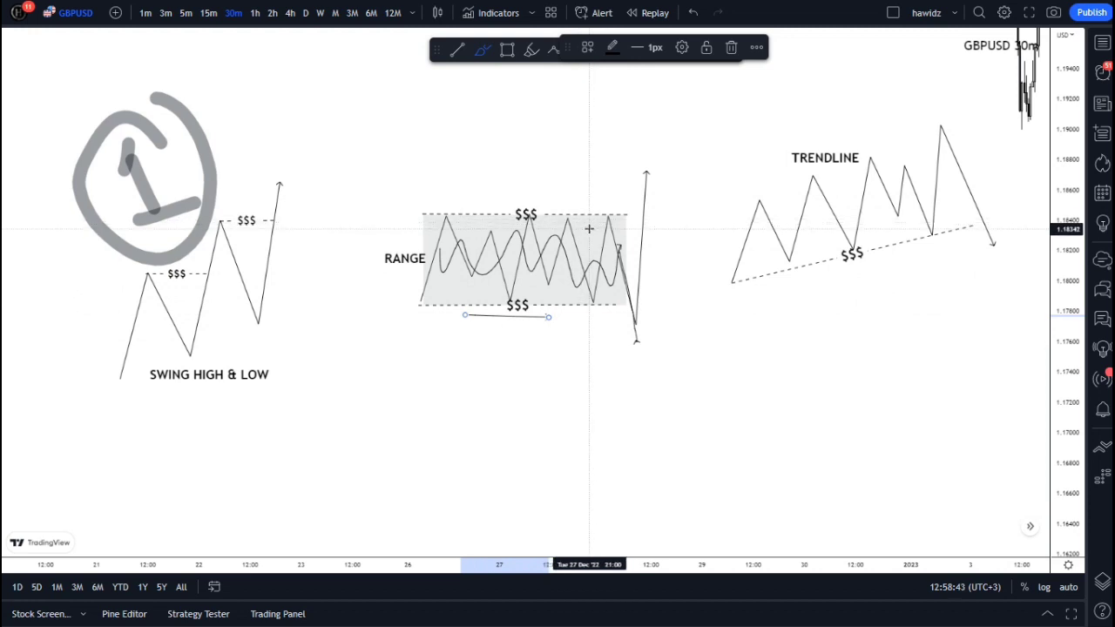
left_click_drag(491, 201, 574, 200)
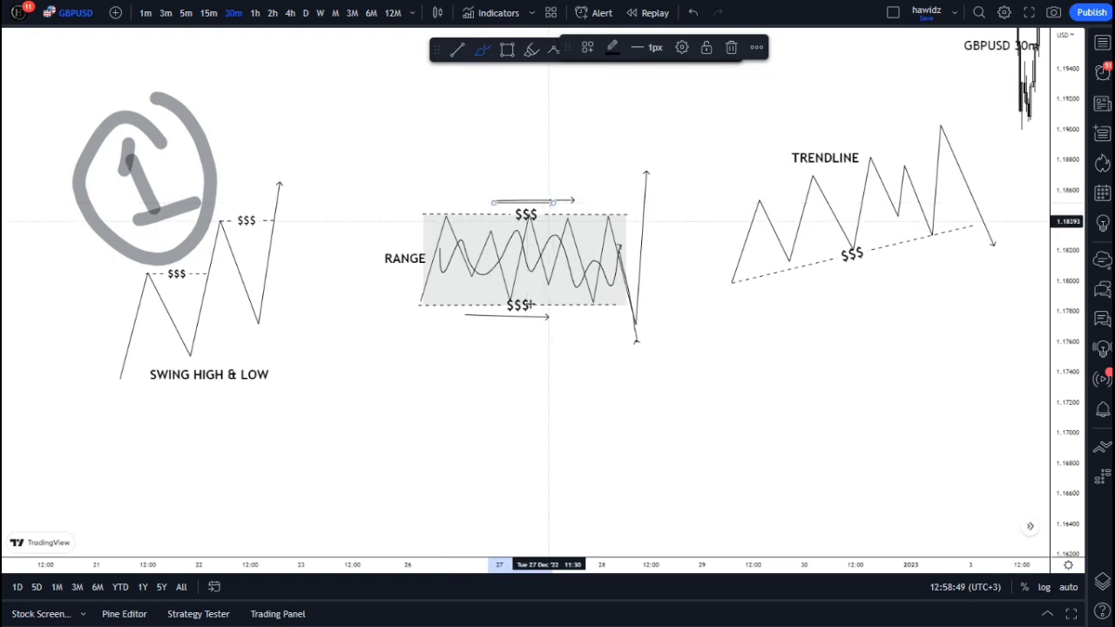
left_click_drag(471, 323, 528, 328)
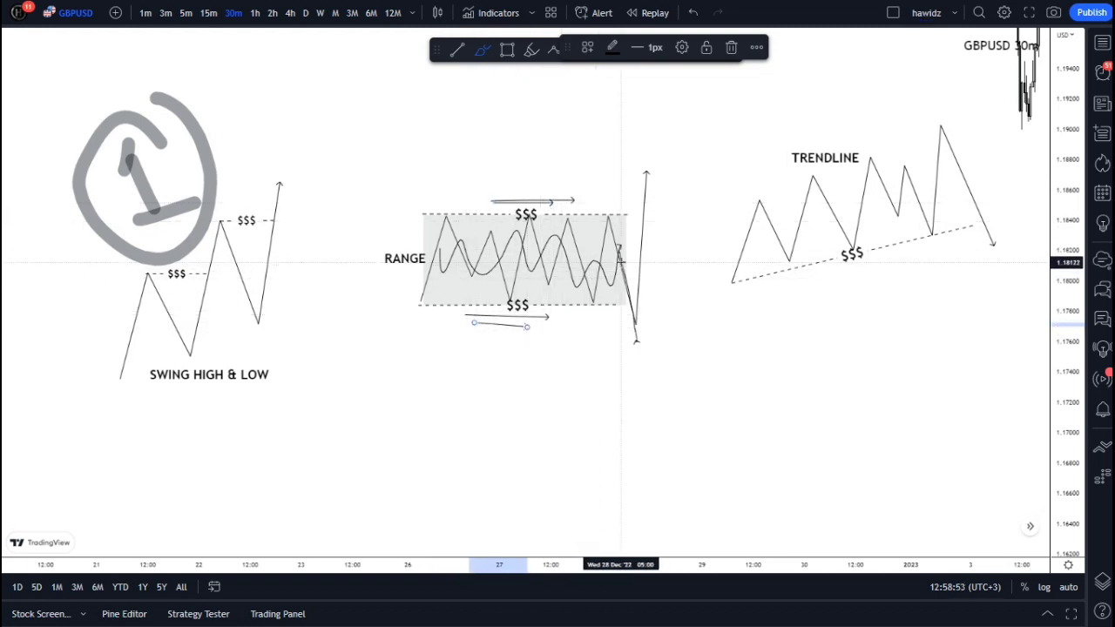
Step: Circle the low below the range and the following high, sketch the continuing rise, and undo the strokes
mouse_move(618, 253)
left_mouse_down()
mouse_move(634, 343)
mouse_move(630, 321)
mouse_move(642, 324)
mouse_move(678, 167)
mouse_move(662, 179)
mouse_move(671, 253)
mouse_move(686, 256)
left_mouse_up()
mouse_move(705, 219)
left_mouse_down()
mouse_move(732, 89)
mouse_move(706, 113)
left_mouse_up()
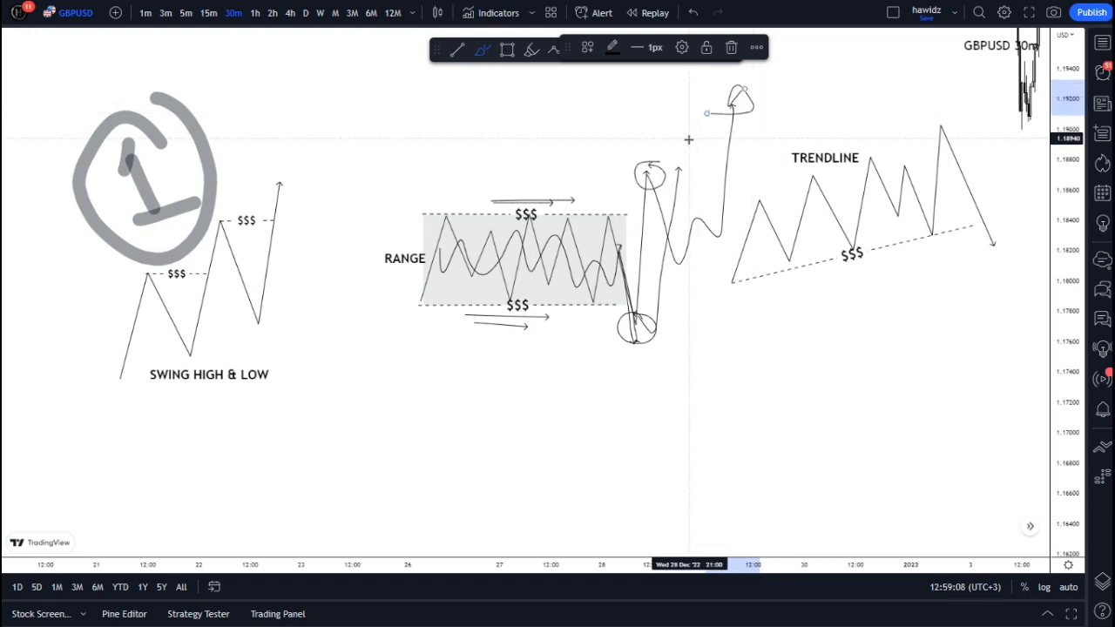
key("ctrl+z")
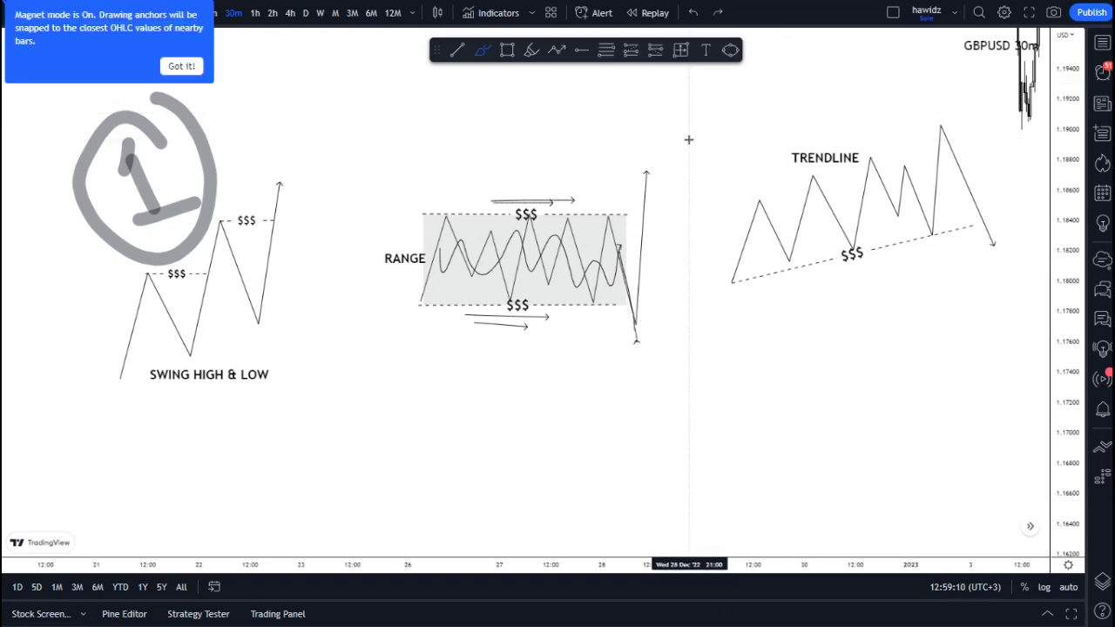
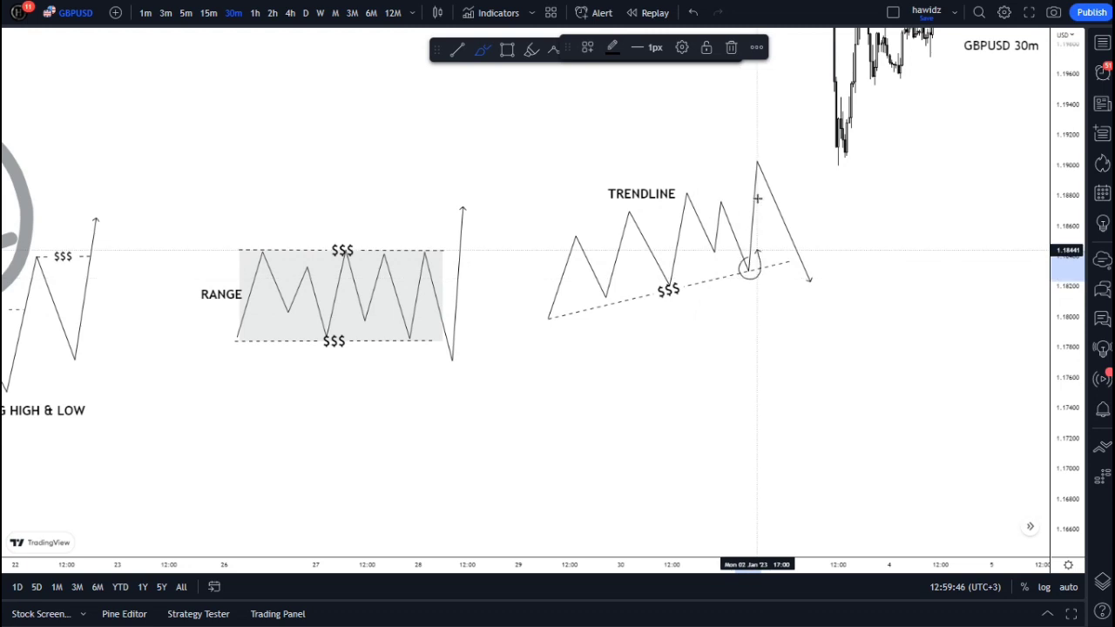
Step: Mark the TRENDLINE diagram's highs with Brush circles and an arrow, and sketch a wave with rising arrows along the dashed line
left_click_drag(751, 152, 746, 156)
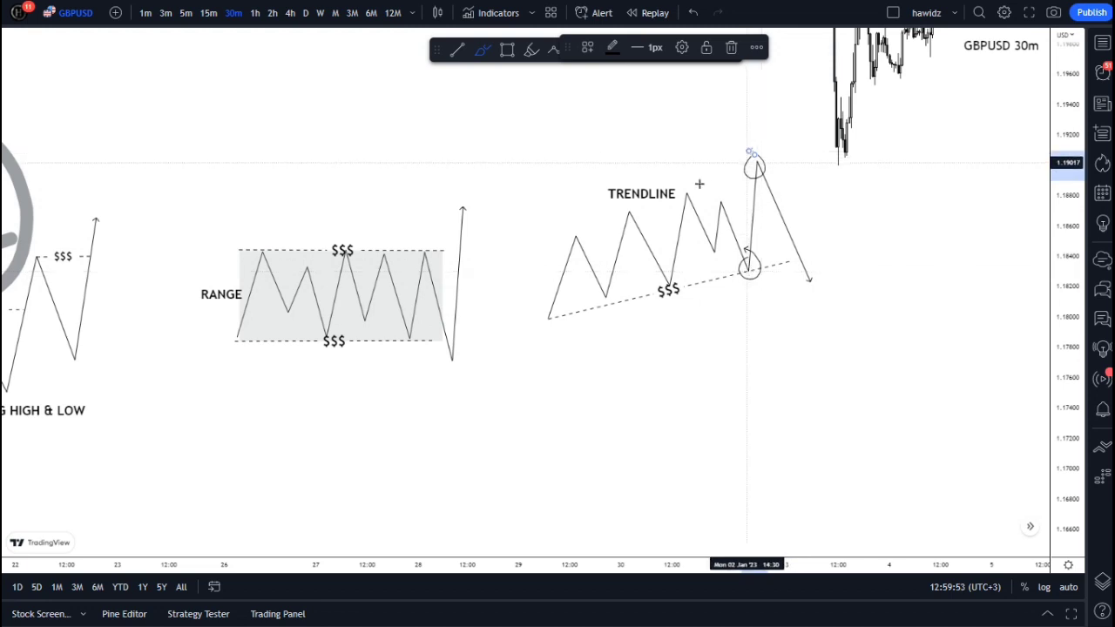
mouse_move(746, 187)
left_mouse_down()
mouse_move(672, 203)
mouse_move(691, 186)
left_mouse_up()
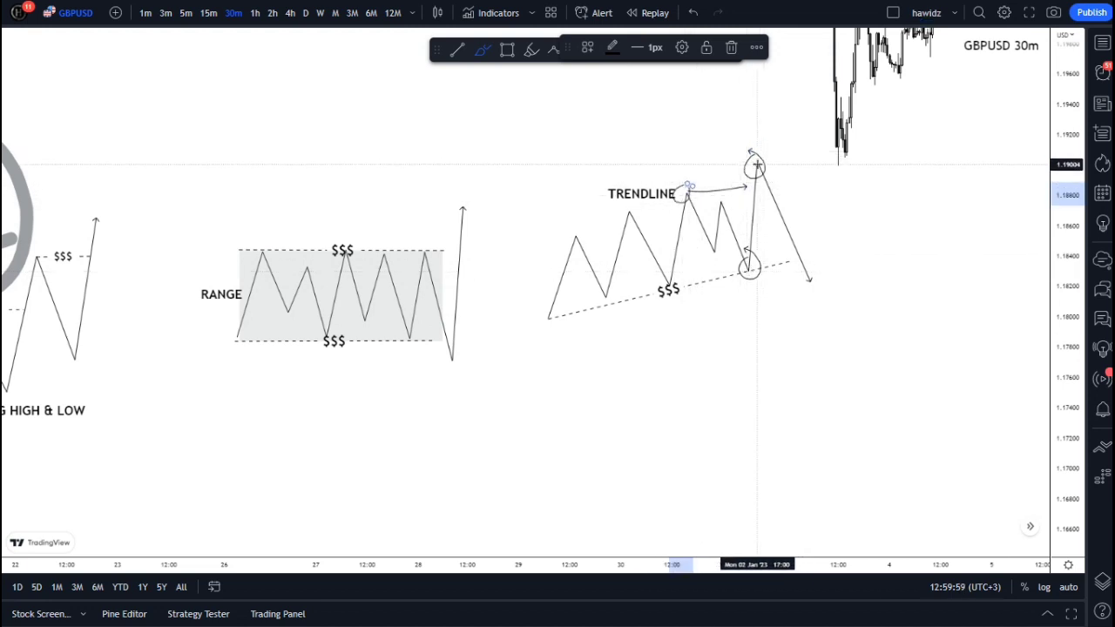
mouse_move(551, 318)
left_mouse_down()
mouse_move(627, 316)
mouse_move(762, 251)
left_mouse_up()
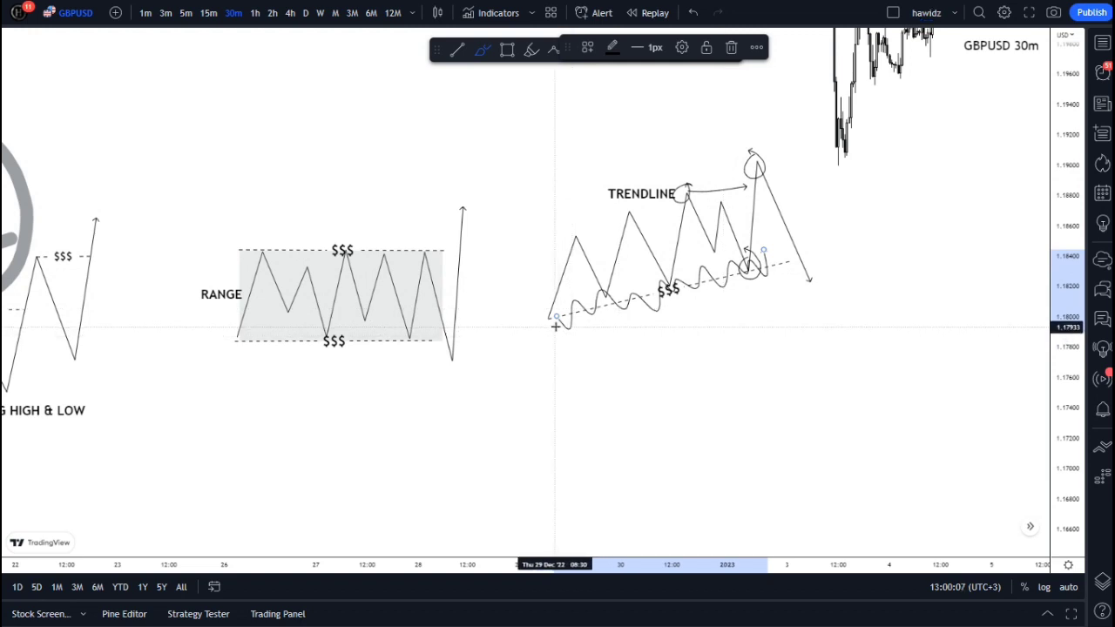
left_click_drag(568, 324, 659, 300)
left_click_drag(571, 329, 689, 287)
left_click_drag(624, 319, 797, 259)
left_click(780, 265)
Step: Sketch the fall from the circled final high through the trendline and the rise in waves, with a horizontal line from that high
mouse_move(750, 159)
left_mouse_down()
mouse_move(774, 164)
mouse_move(754, 155)
mouse_move(777, 199)
left_mouse_up()
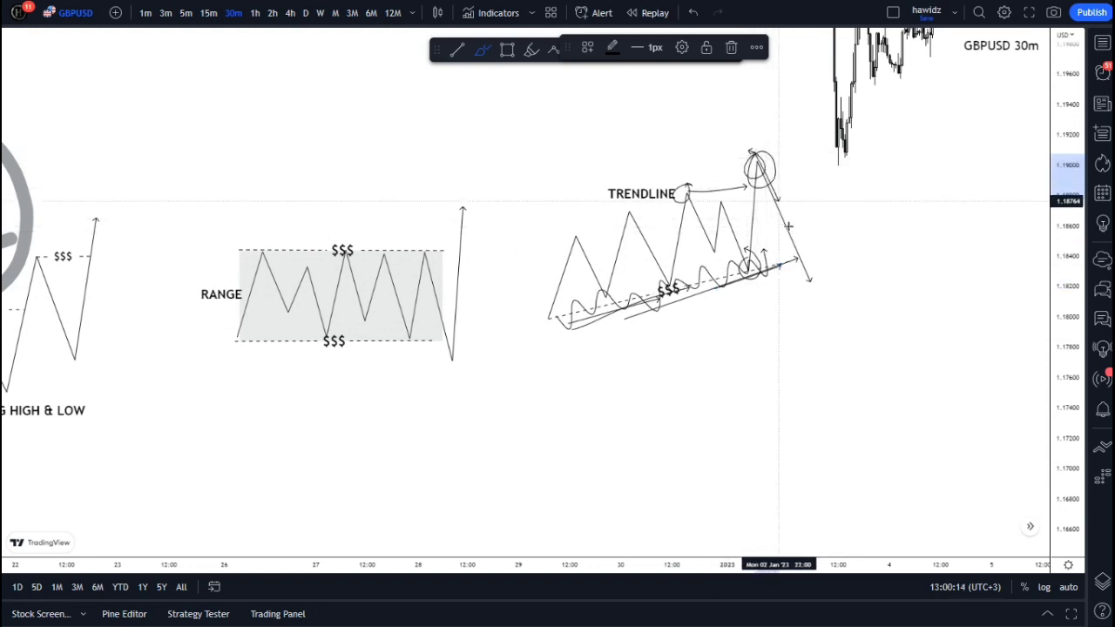
mouse_move(804, 272)
left_mouse_down()
mouse_move(816, 281)
mouse_move(825, 218)
mouse_move(865, 148)
mouse_move(867, 97)
left_mouse_up()
left_click_drag(747, 155, 842, 152)
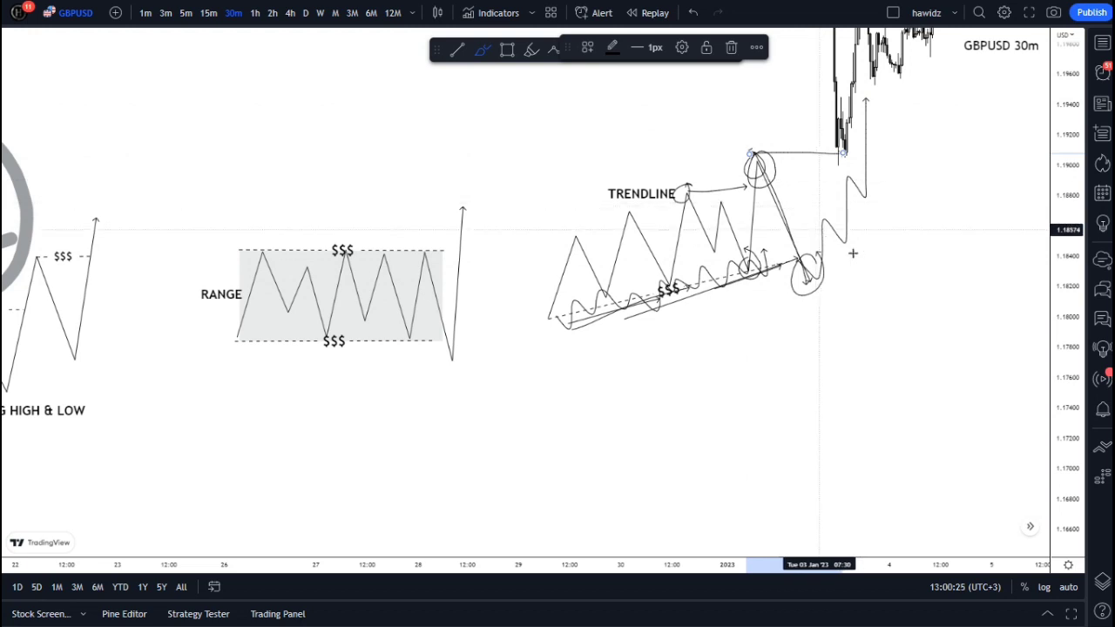
Step: Undo all Brush strokes on the TRENDLINE diagram and leave the Brush tool
key("ctrl+z")
key("ctrl+z")
key("ctrl+z")
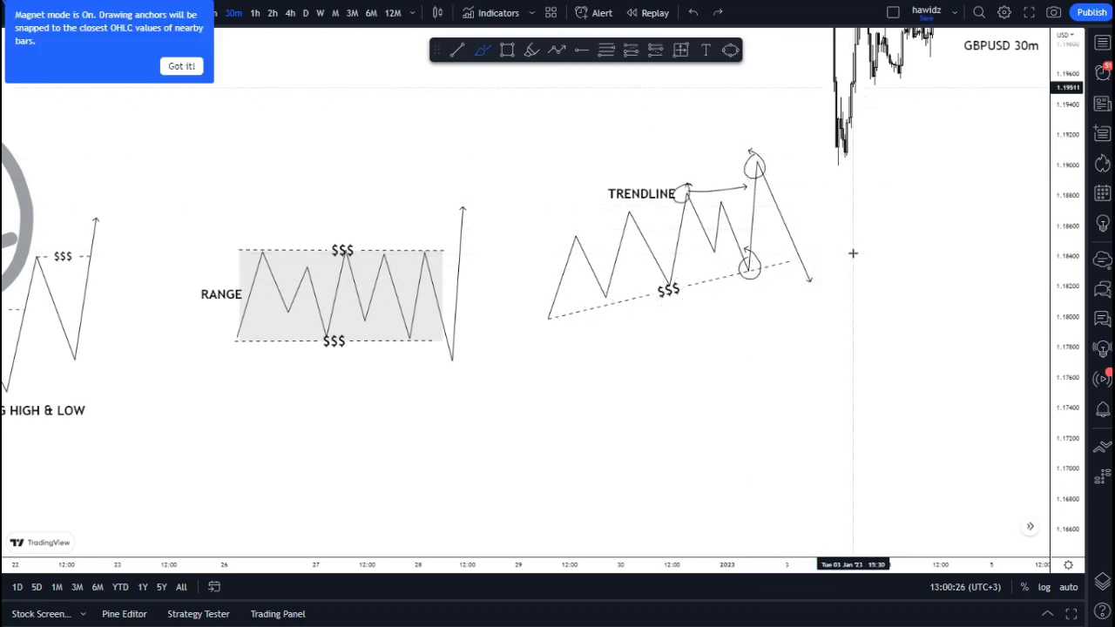
key("ctrl+z")
key("ctrl+z")
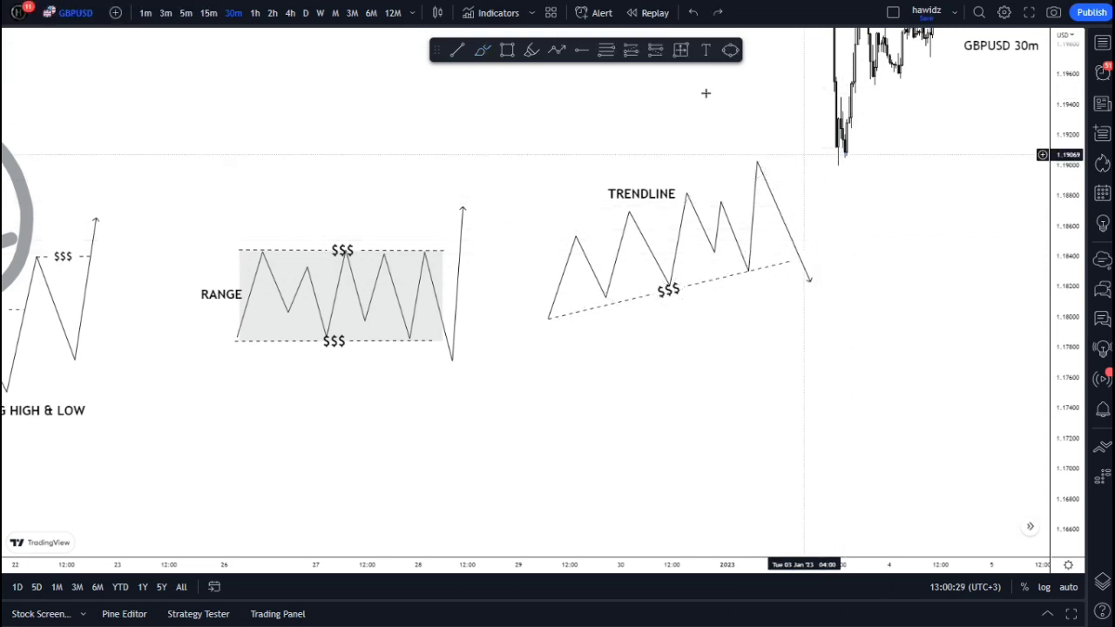
key("Escape")
Step: Delete the Highlighter strokes that form the circled 1 over the SWING HIGH & LOW diagram
mouse_move(661, 117)
left_mouse_down()
mouse_move(759, 212)
mouse_move(787, 290)
left_mouse_up()
left_click_drag(747, 259, 758, 345)
left_click_drag(757, 279, 766, 102)
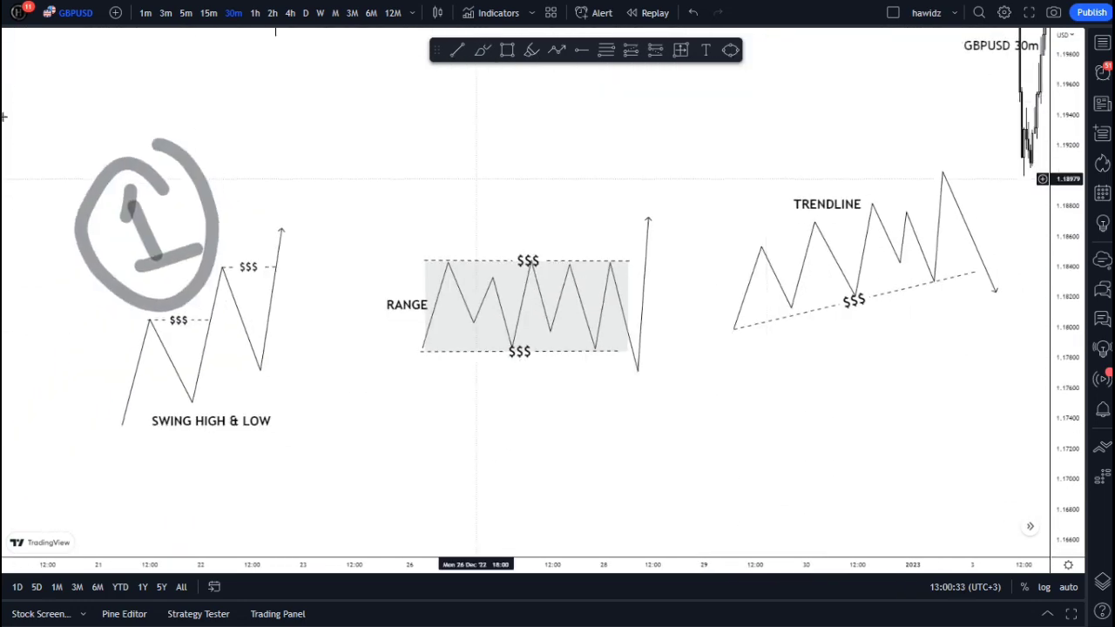
left_click_drag(102, 154, 941, 461)
left_click(185, 158)
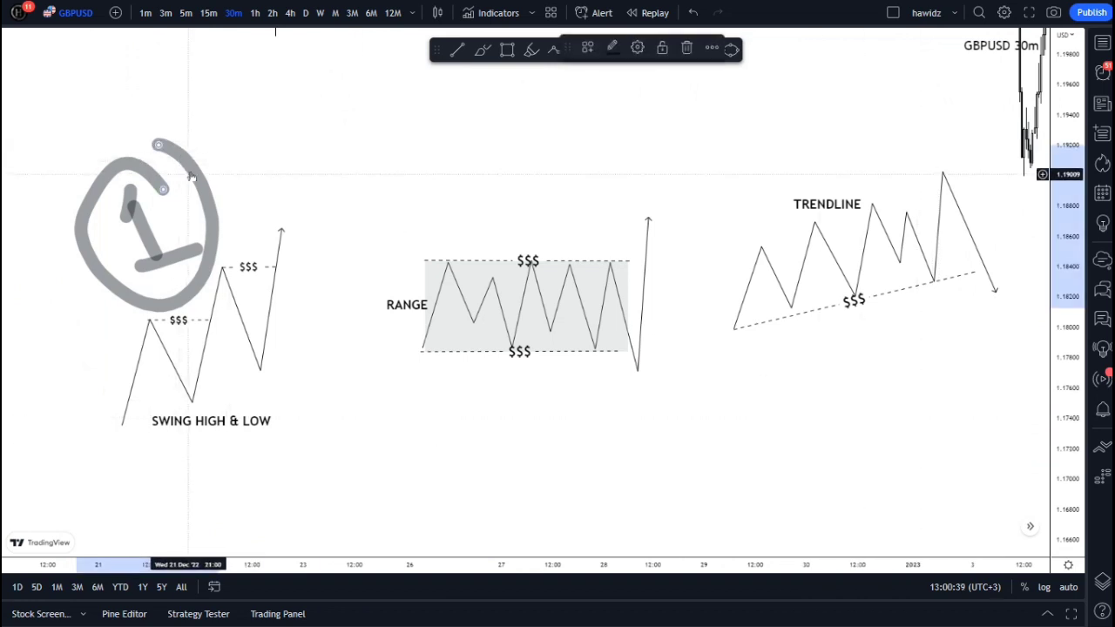
key("Delete")
left_click(129, 202)
key("Delete")
left_click(140, 221)
key("Delete")
left_click(169, 261)
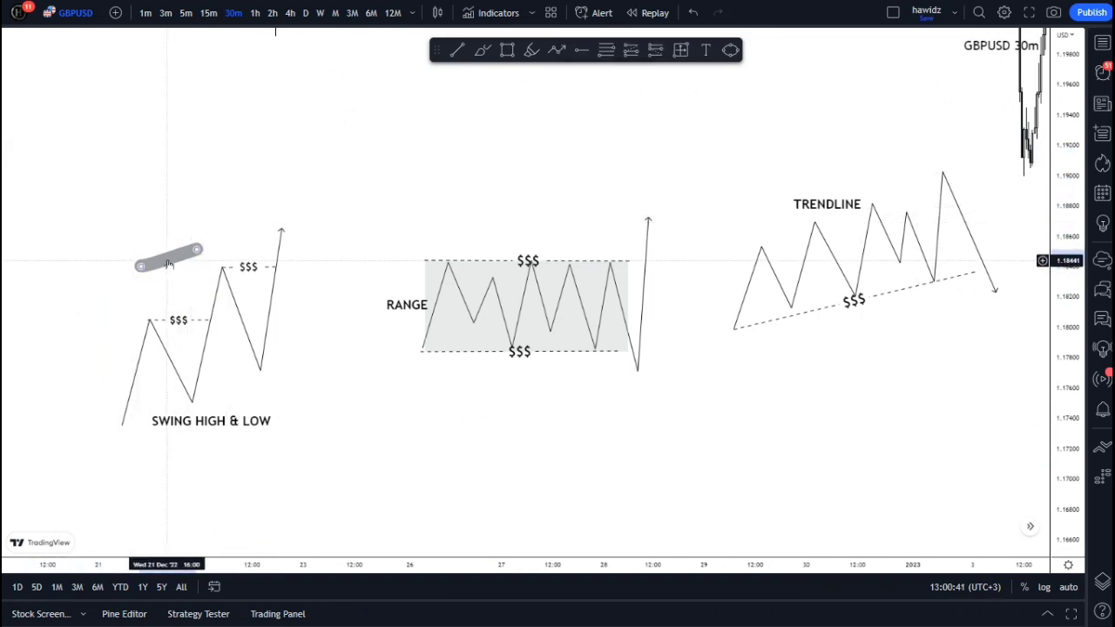
key("Delete")
Step: Mark the 22 December swing high and the swing low that follows it on the price chart with Highlighter dots
left_click_drag(262, 250, 374, 484)
left_click_drag(1051, 277, 1073, 205)
left_click_drag(796, 205, 807, 195)
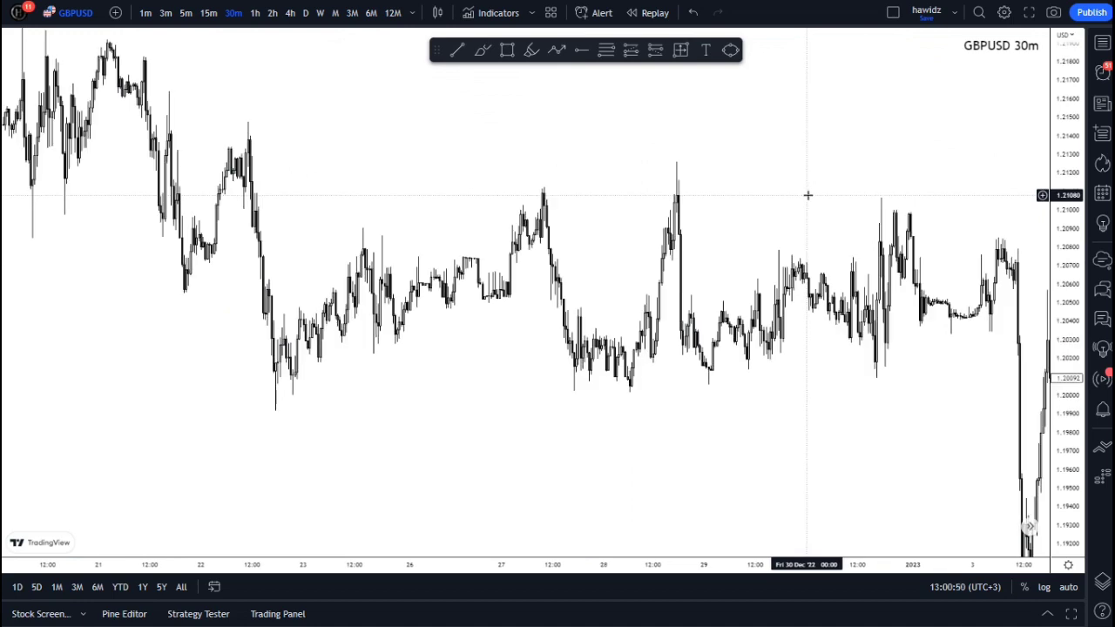
left_click_drag(821, 383, 781, 191)
left_click_drag(685, 330, 692, 159)
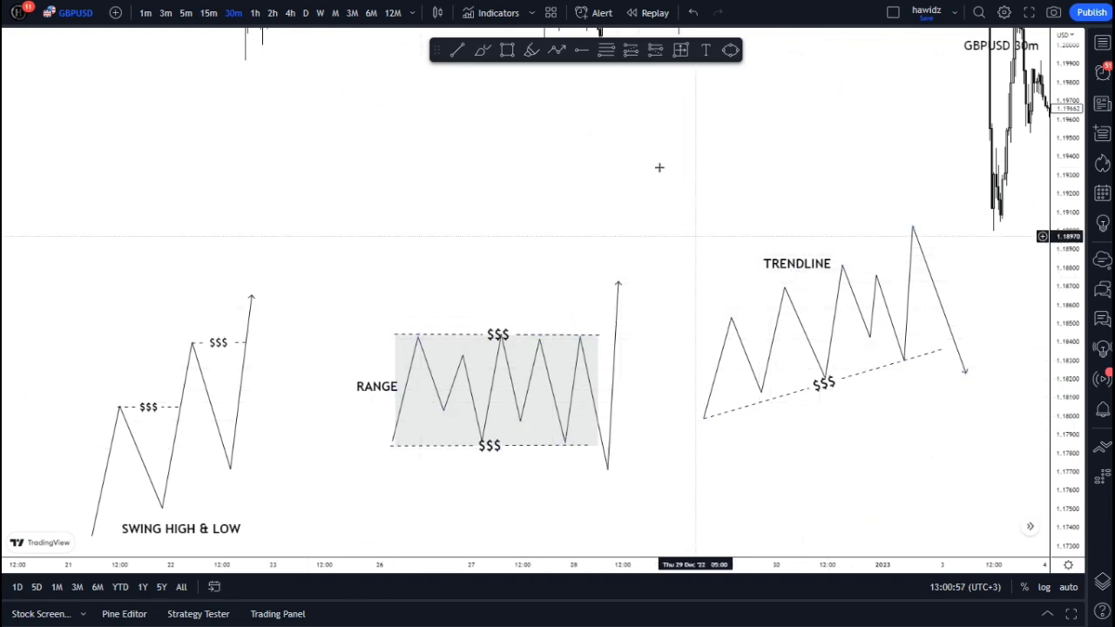
left_click_drag(675, 238, 711, 498)
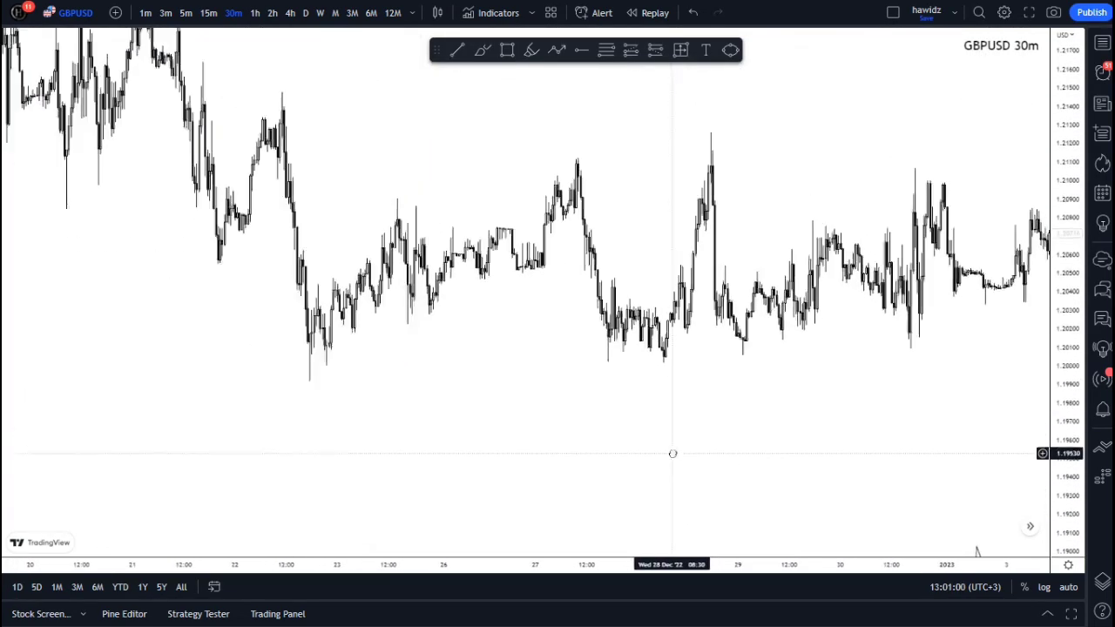
left_click(457, 49)
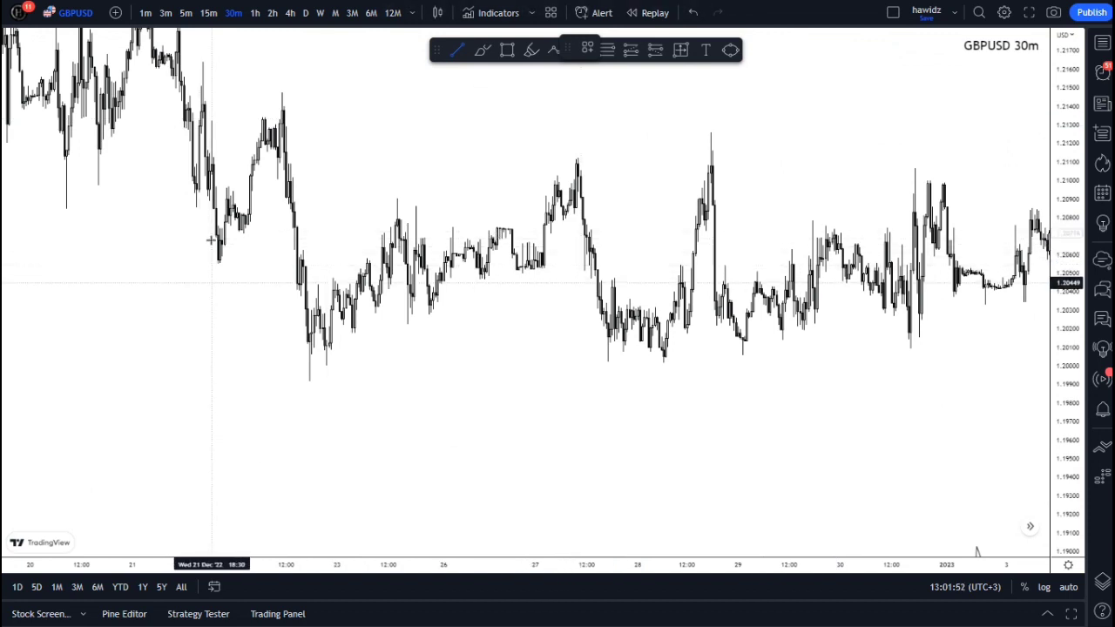
left_click(531, 49)
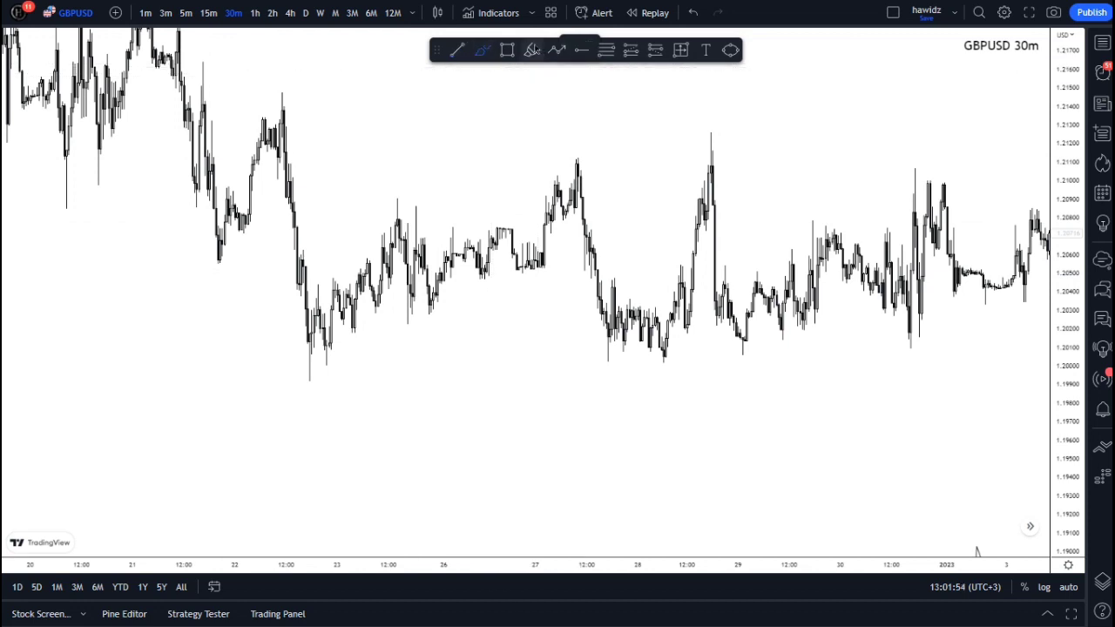
left_click(281, 87)
left_click(309, 377)
Step: Draw a dashed horizontal trend line from the 21 December low at about 1.2055 to the falling price on 22 December
left_click(457, 50)
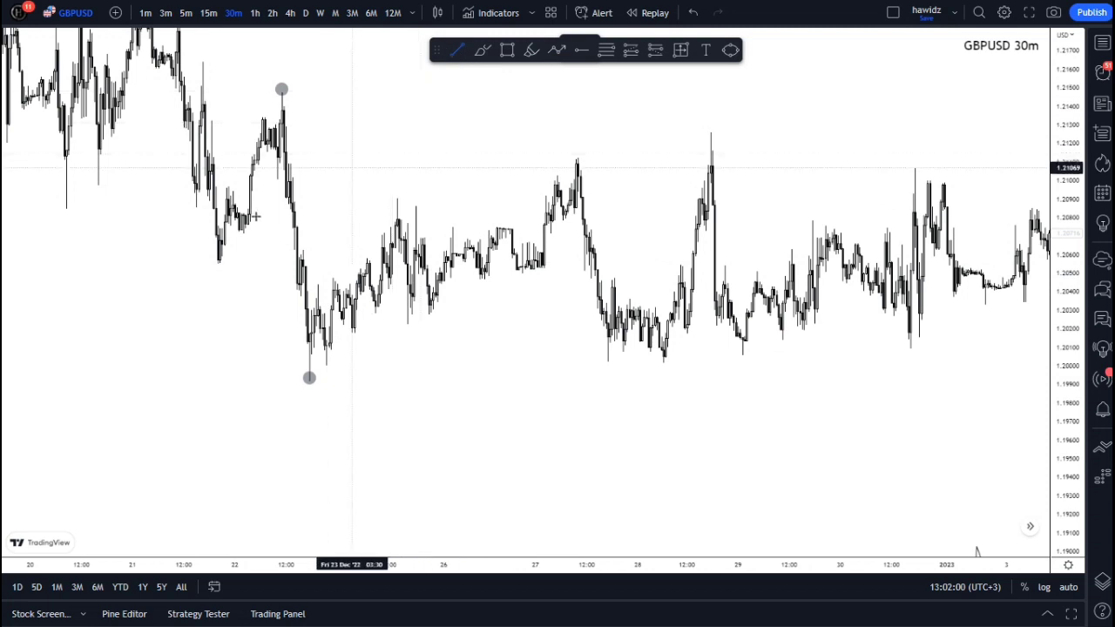
left_click(218, 263)
left_click(294, 263)
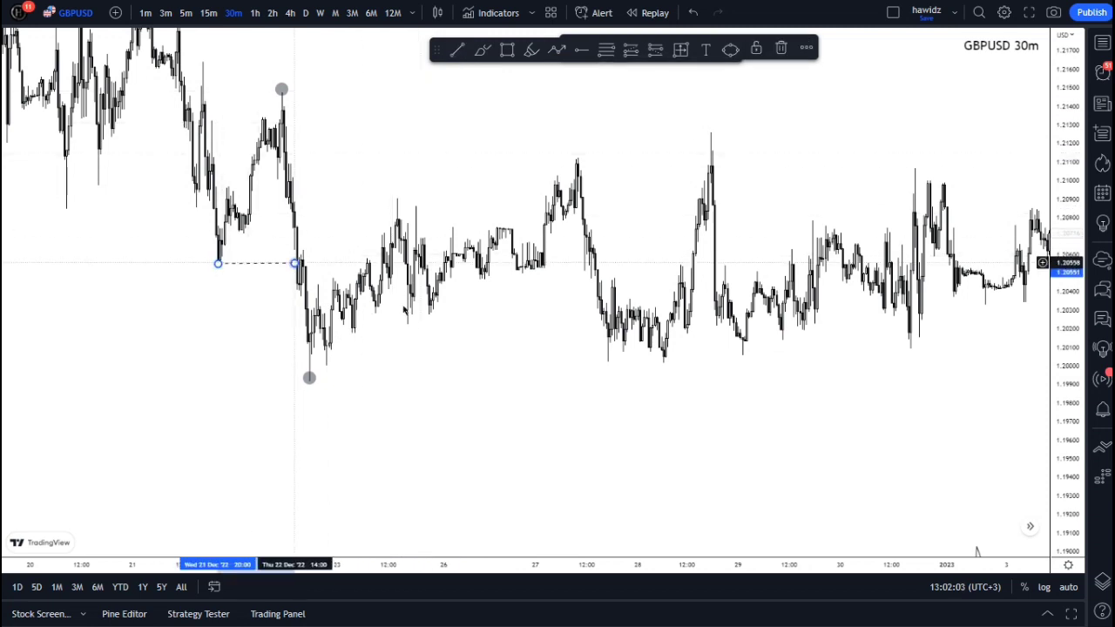
Step: Apply the BOS template to the dashed horizontal trend line drawn from the 21 December low
right_click(295, 263)
left_click(498, 381)
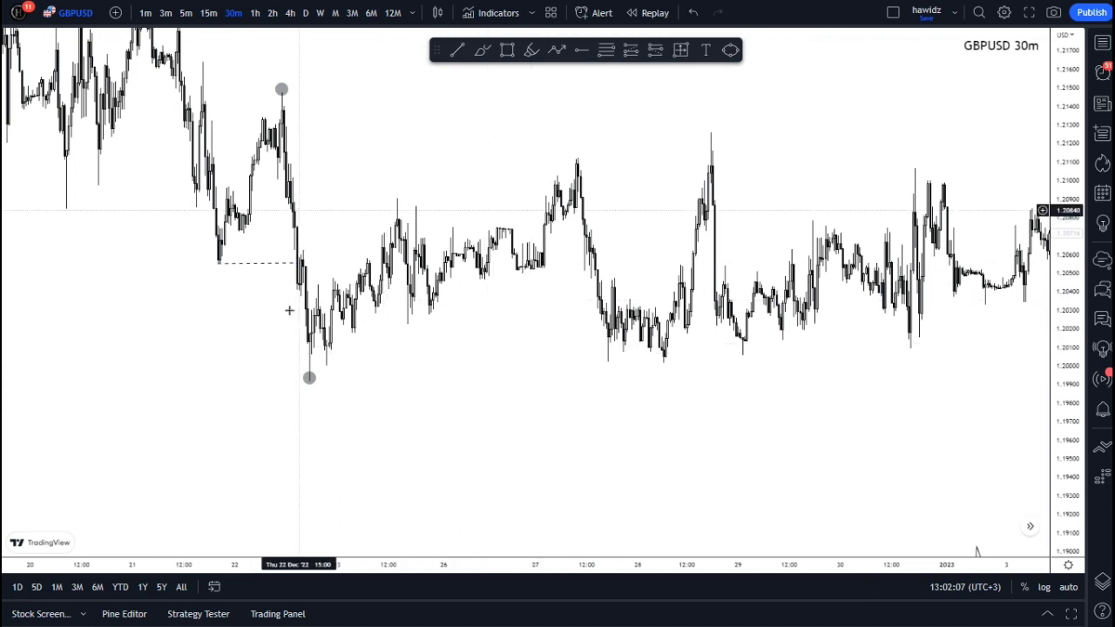
Step: Draw a rectangle zone from about 1.2124 up to the 22 December swing high, extending right to about 3 January
left_click_drag(498, 369, 446, 375)
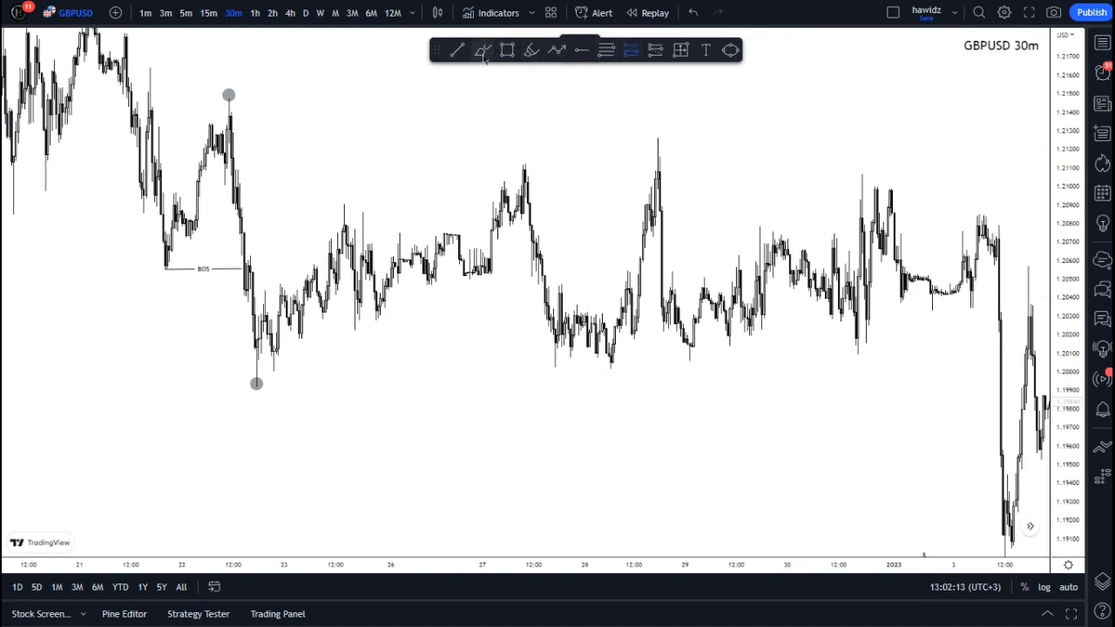
left_click(508, 51)
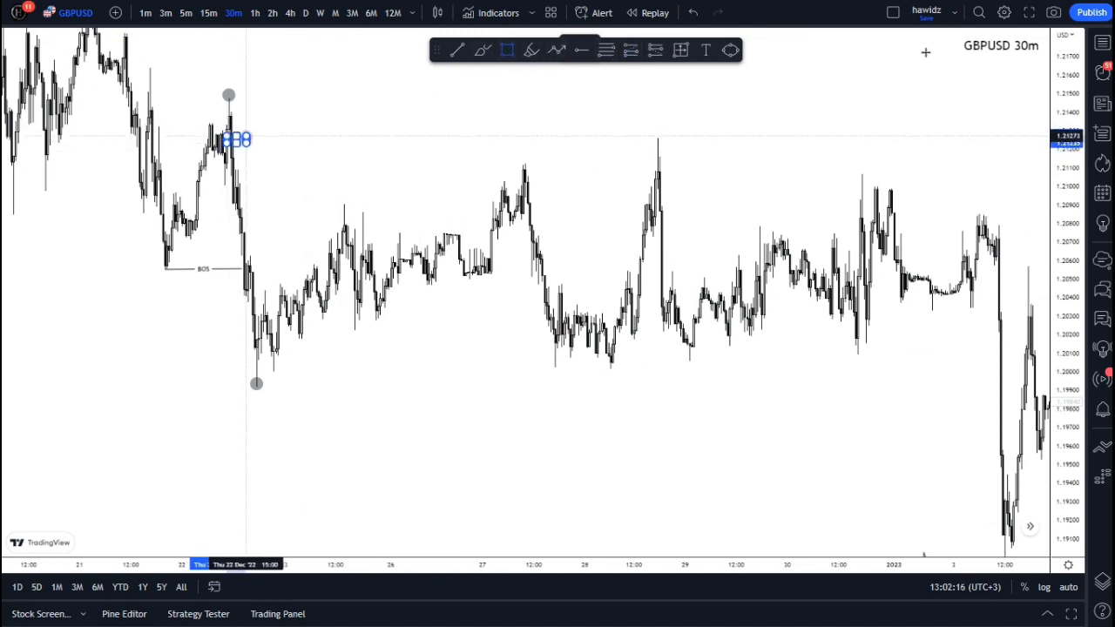
left_click(963, 97)
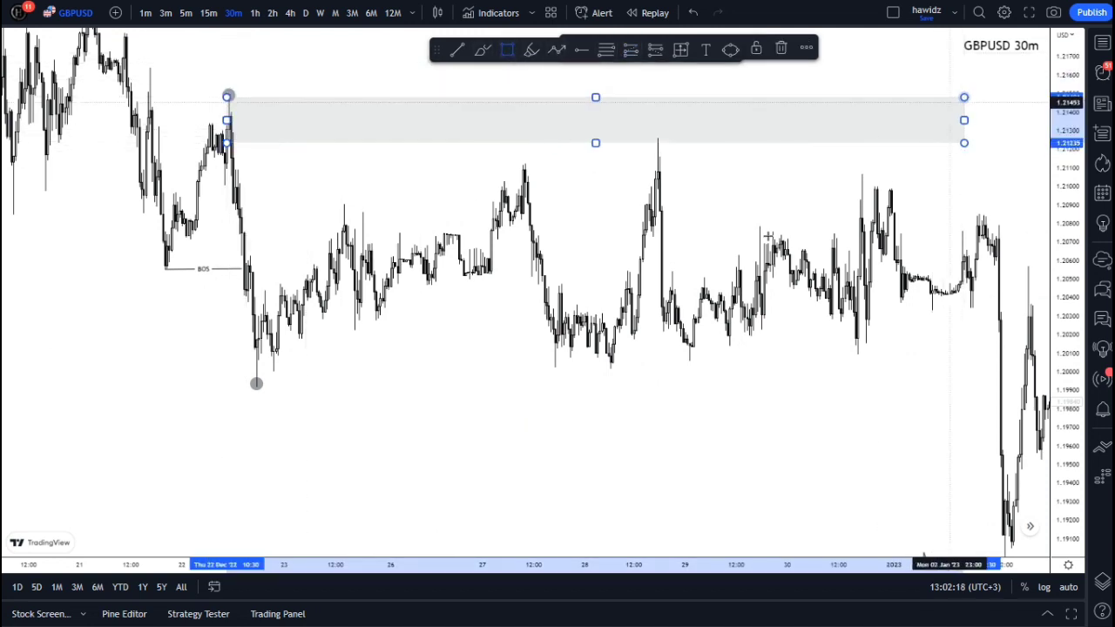
left_click(783, 192)
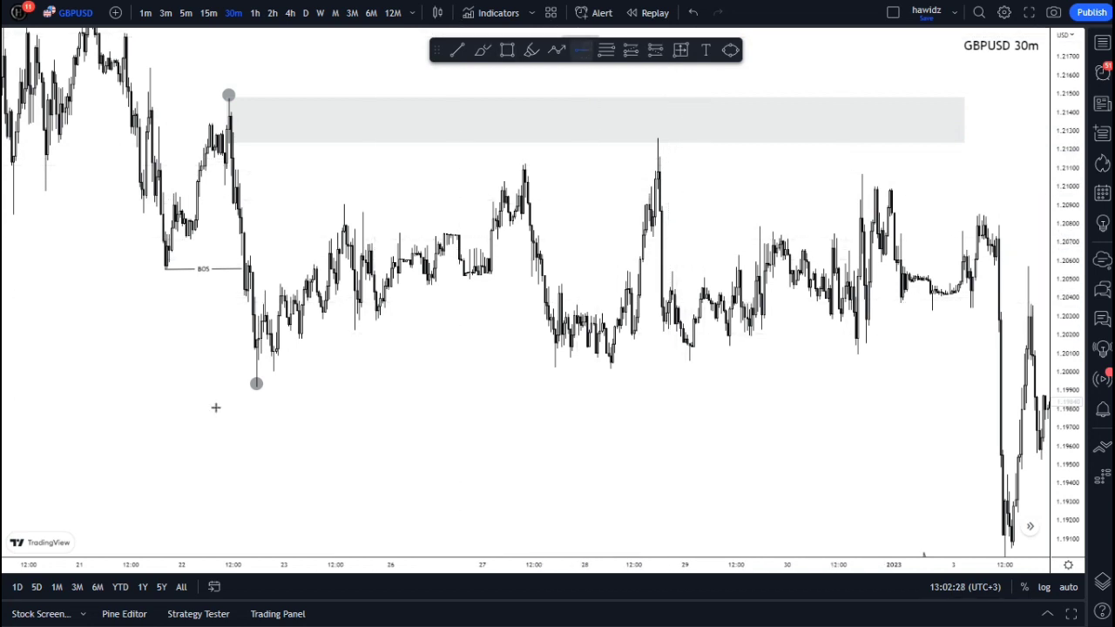
Step: Place a horizontal ray at the 22 December swing low at about 1.1992 and apply the NLR template to it
left_click(256, 385)
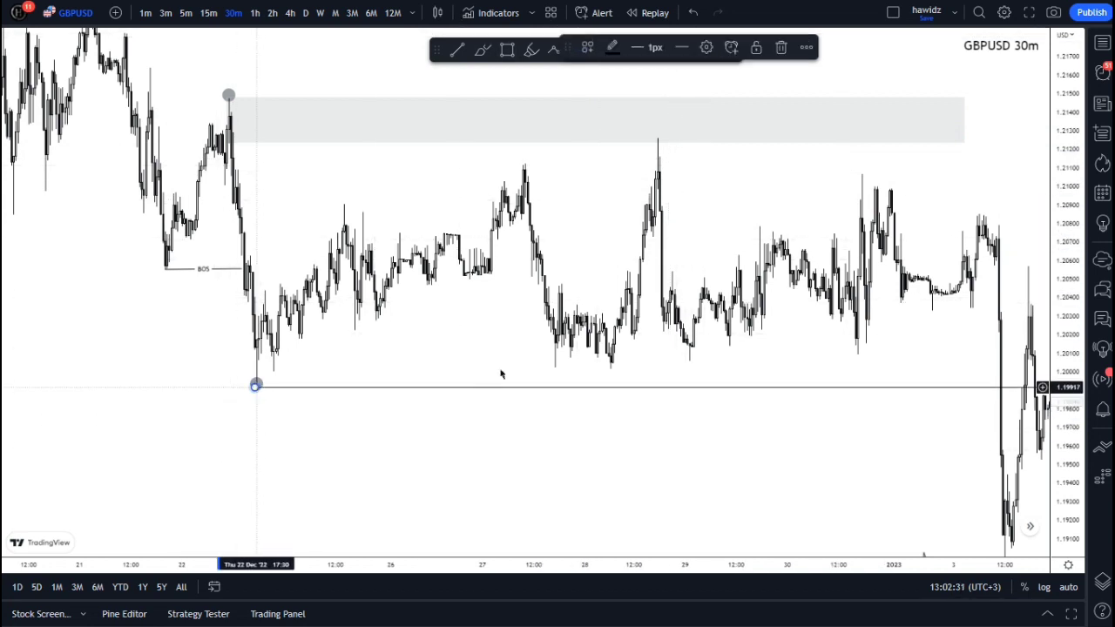
right_click(256, 386)
mouse_move(352, 404)
left_click(462, 451)
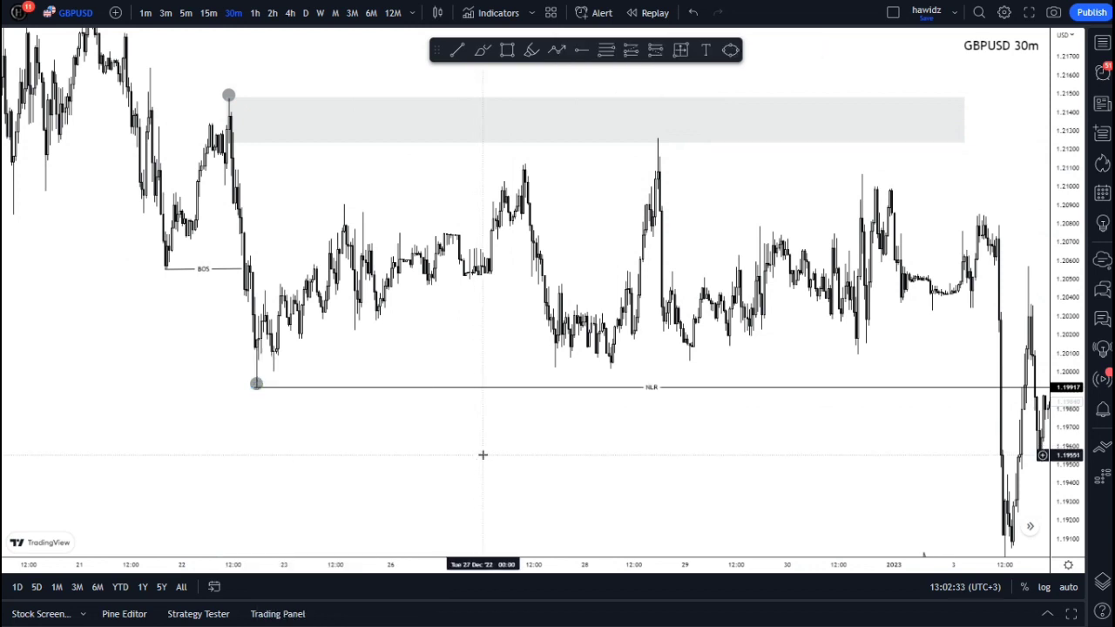
Step: Draw short Brush arrows across the successive rising highs of 22 and 23 December
scroll(498, 298, "up", 2)
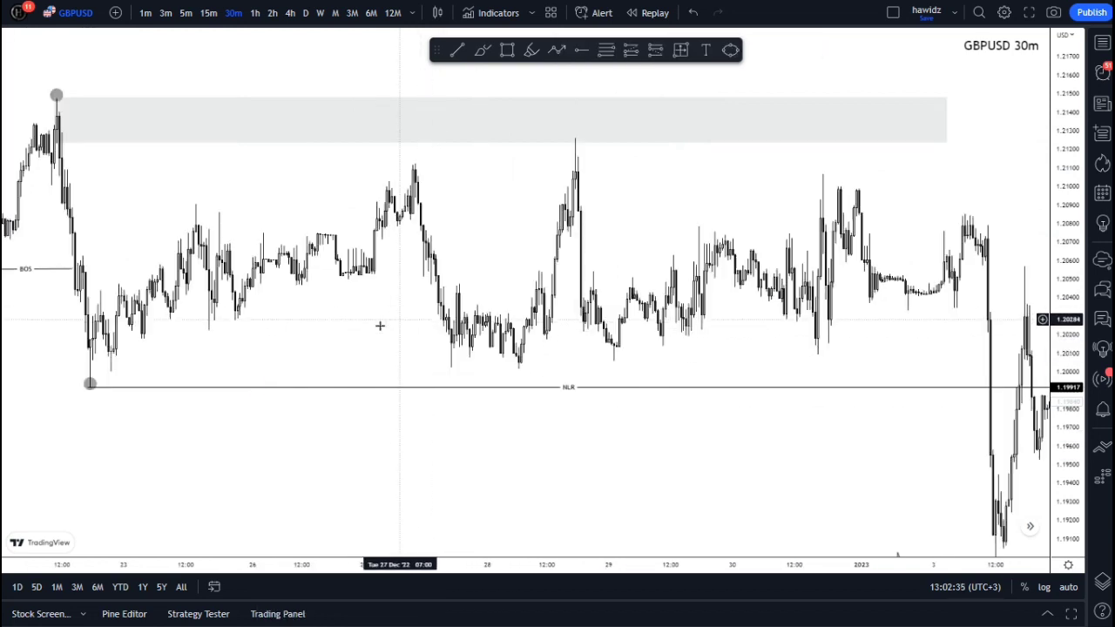
left_click_drag(375, 318, 497, 299)
left_click_drag(1060, 239, 1058, 57)
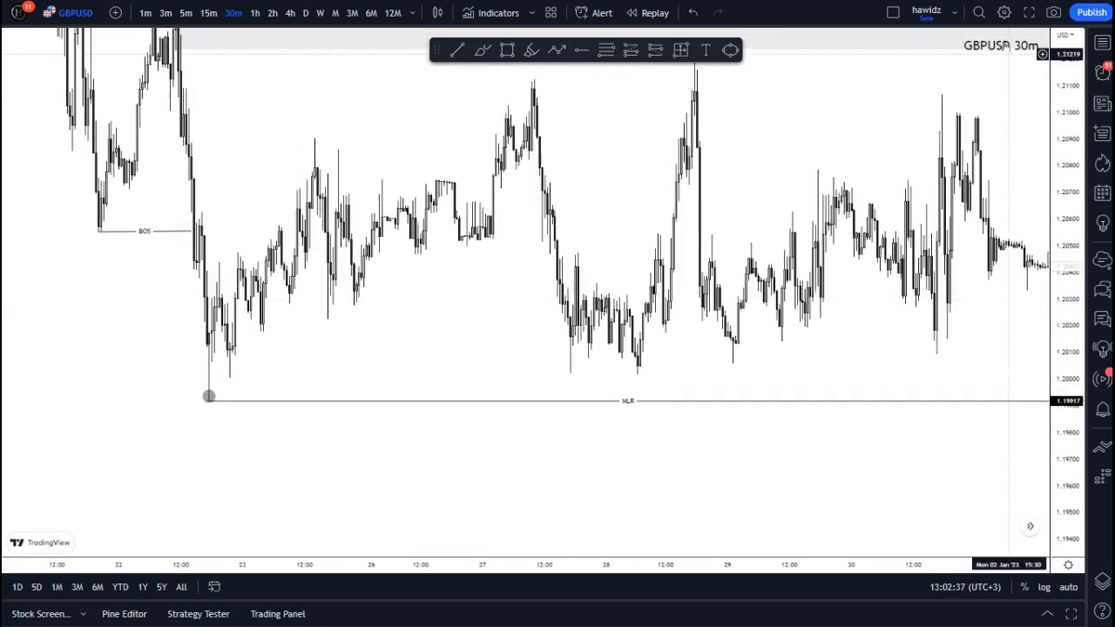
scroll(522, 274, "up", 3)
left_click_drag(592, 294, 793, 316)
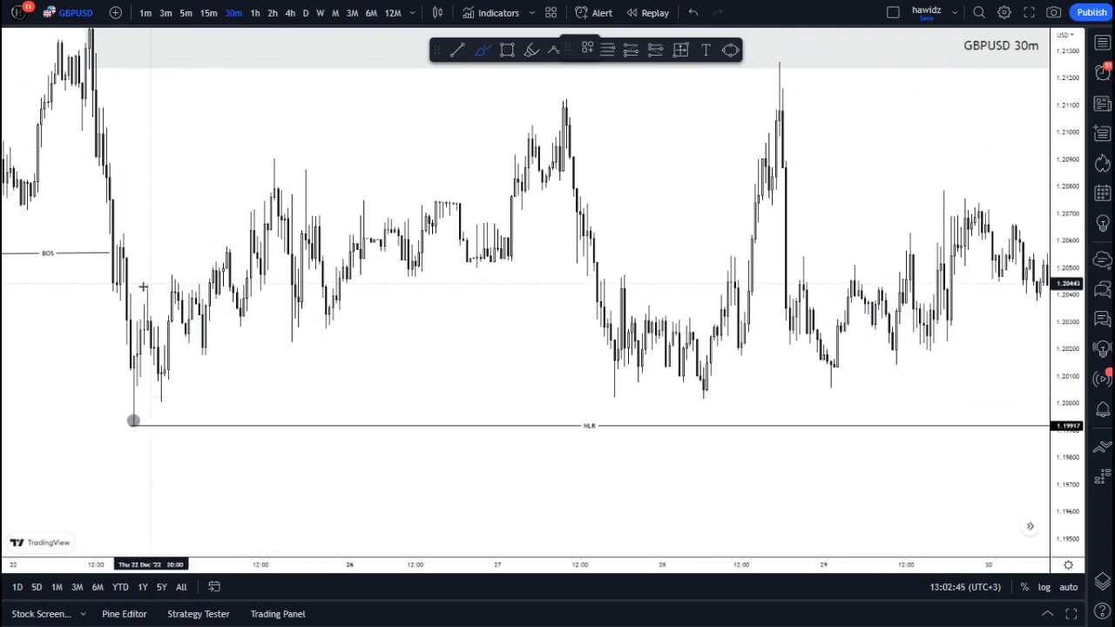
left_click(143, 286)
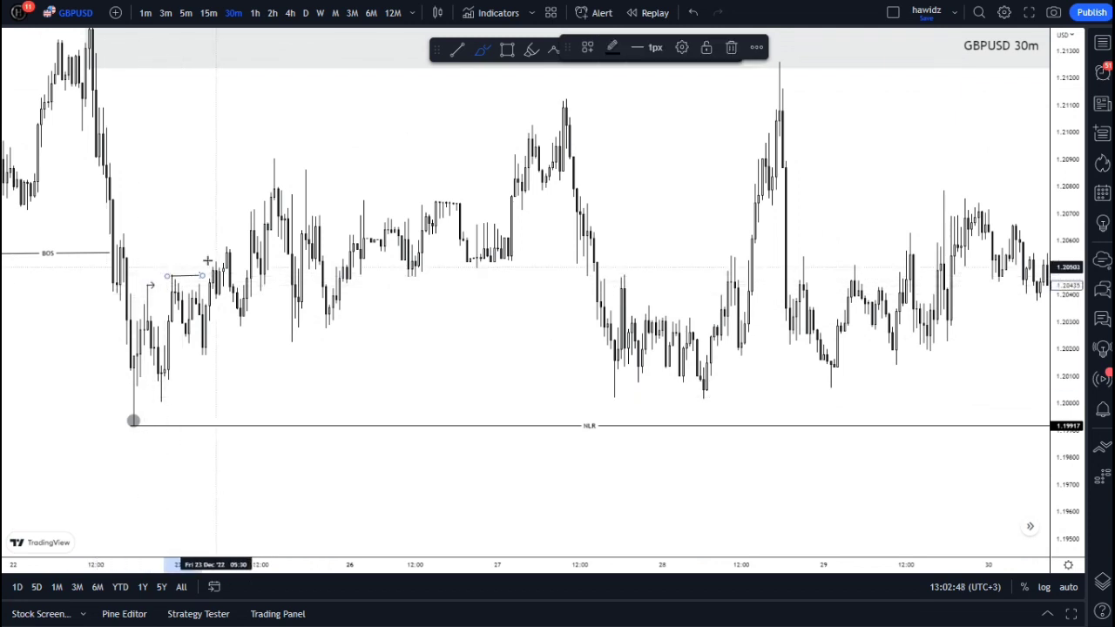
mouse_move(221, 244)
left_mouse_down()
mouse_move(251, 240)
mouse_move(275, 211)
left_mouse_up()
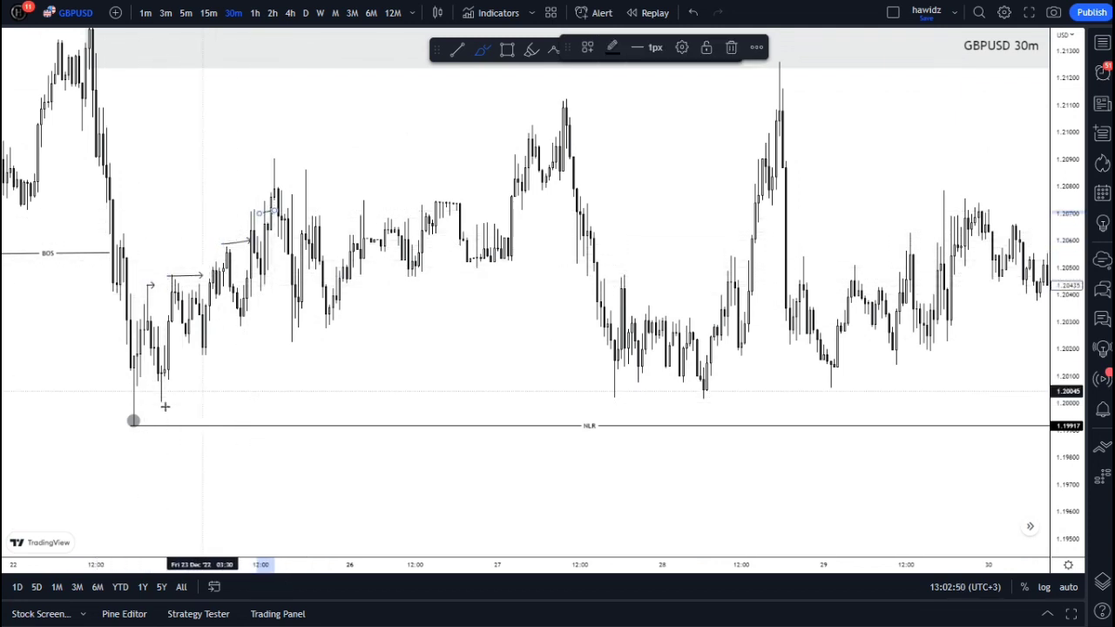
Step: Draw a rising trend line from the late 22 December low at about 1.2000 to the 26 December low at about 1.2051
left_click(457, 50)
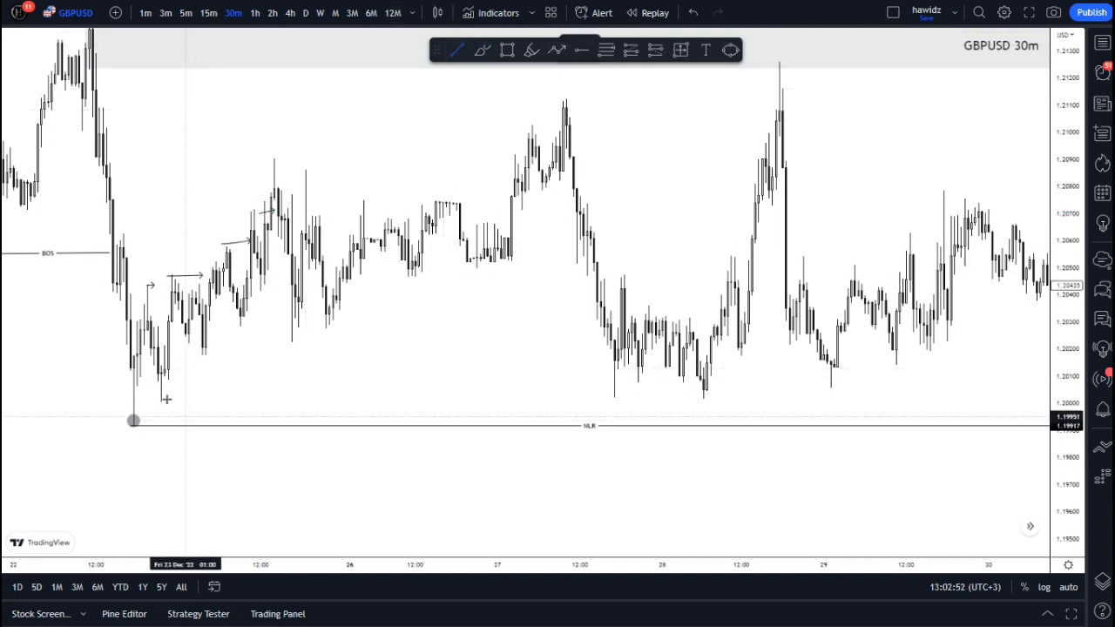
left_click(160, 401)
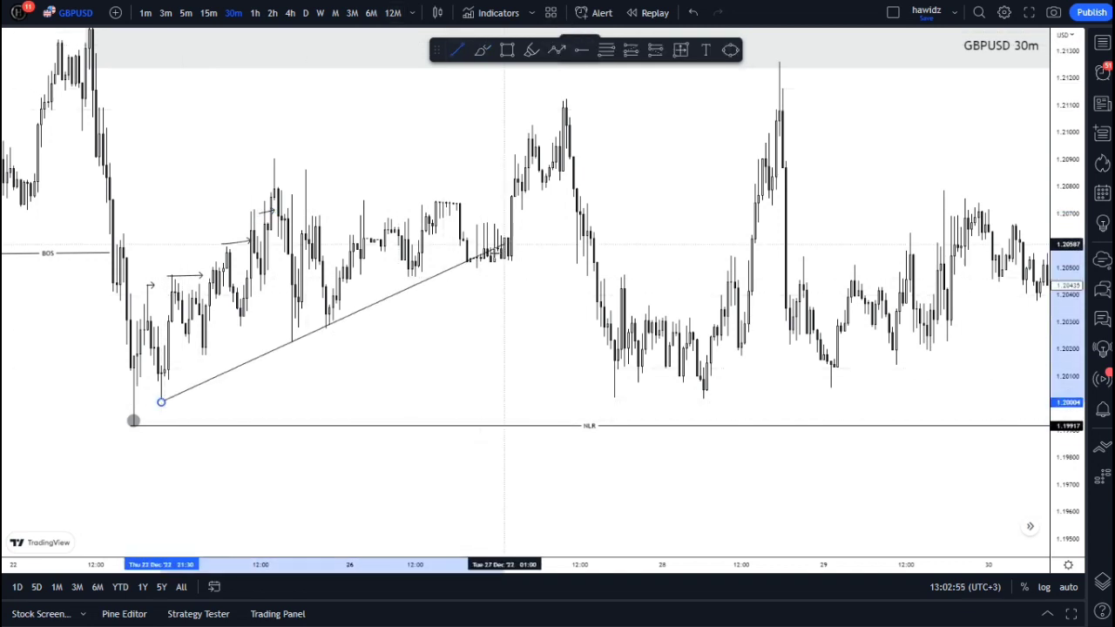
left_click(470, 263)
right_click(467, 263)
left_click(410, 348)
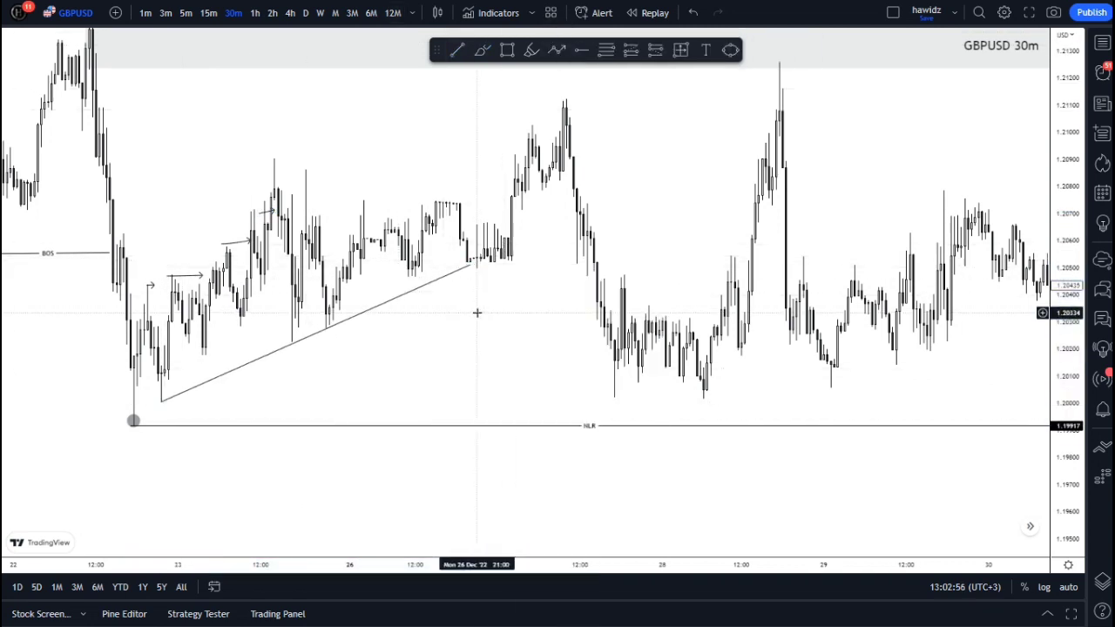
Step: Apply the $$$ template to the rising trend line under the December lows
right_click(388, 305)
mouse_move(548, 345)
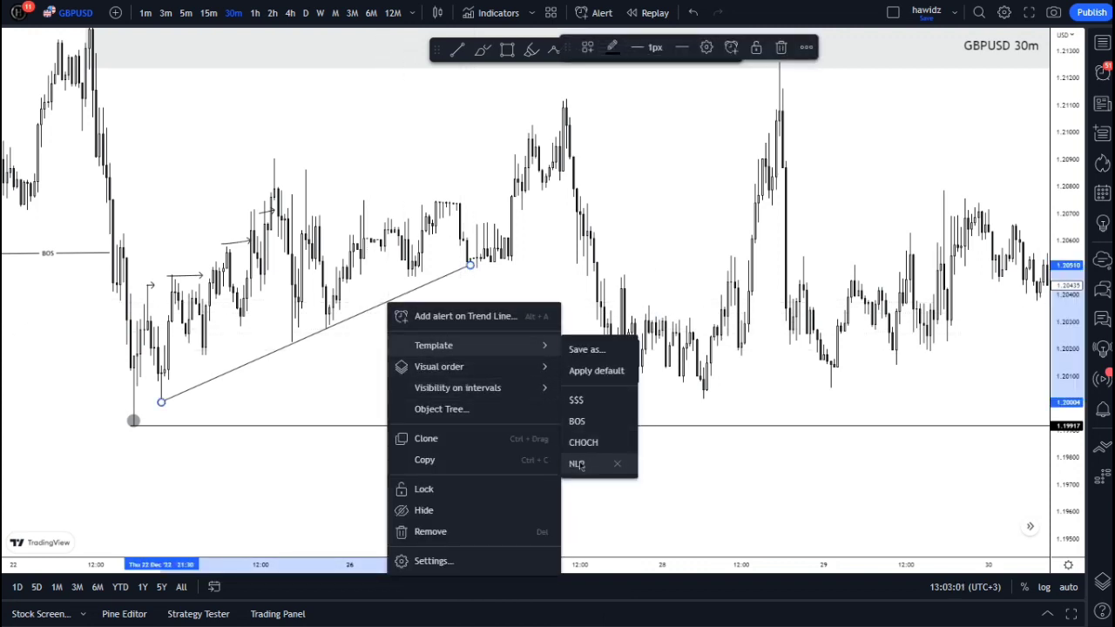
left_click(577, 464)
right_click(419, 291)
mouse_move(473, 328)
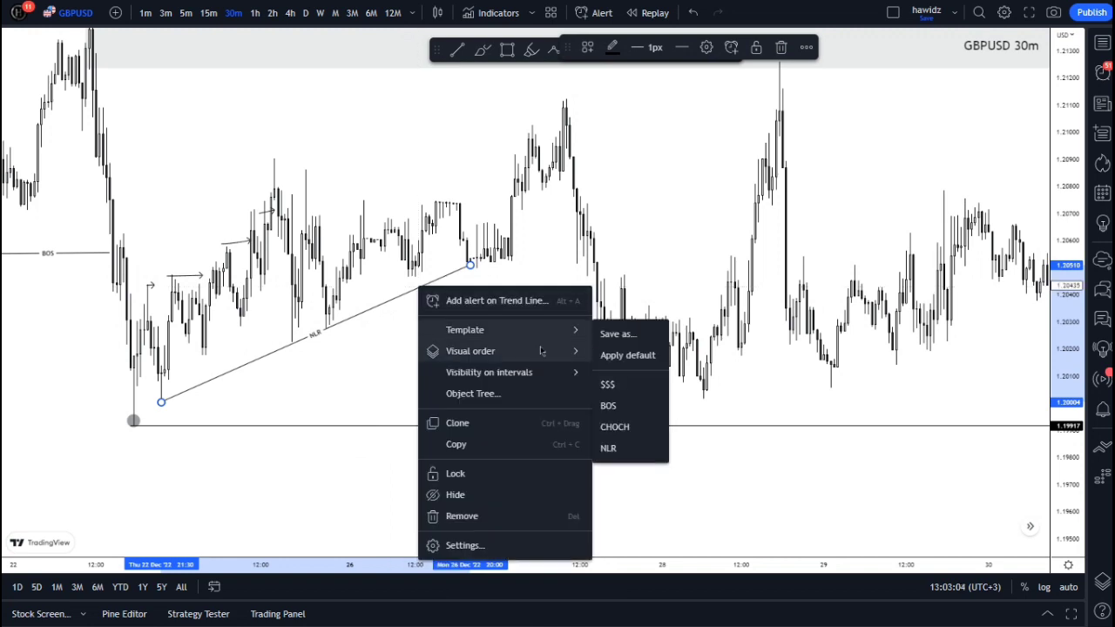
left_click(610, 384)
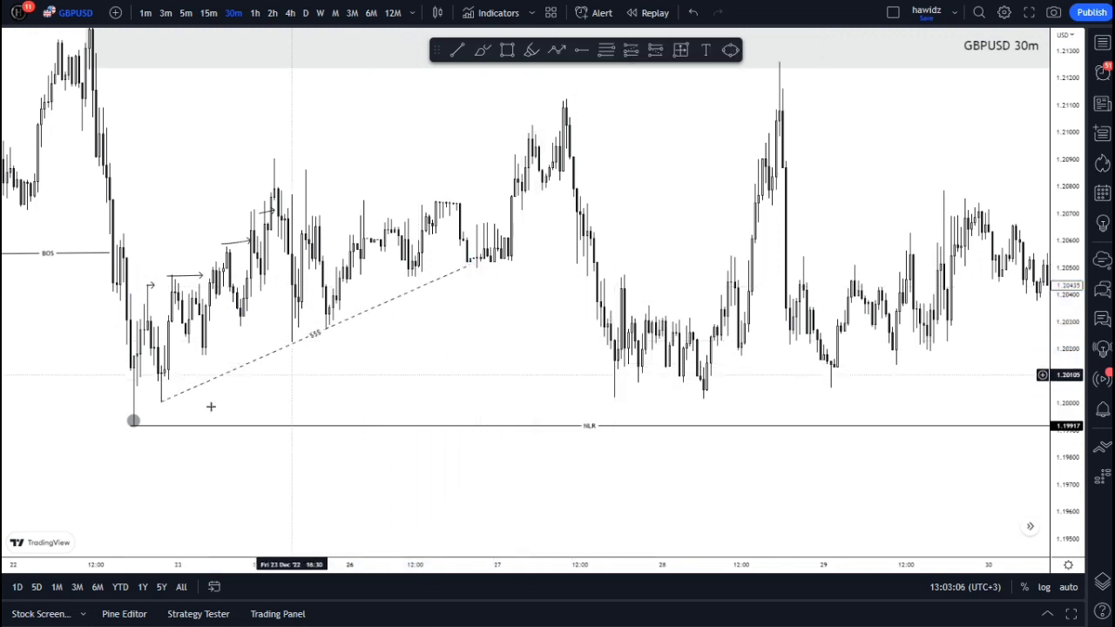
Step: Circle the three lows touching the $$$ trend line and mark the highs between them with the Brush
left_click(481, 52)
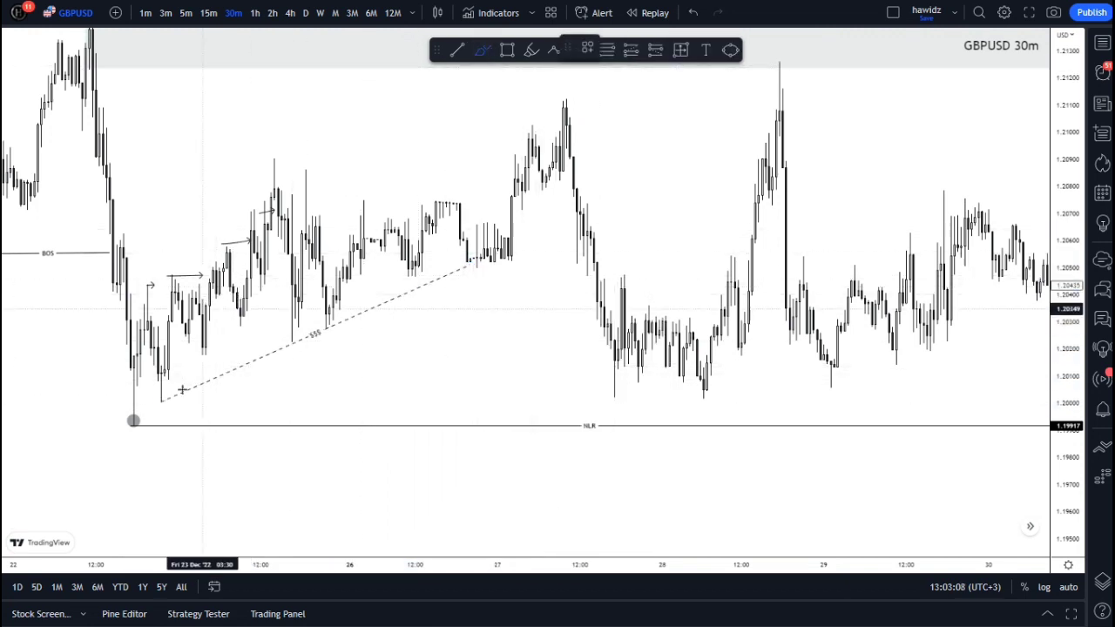
left_click_drag(157, 392, 169, 390)
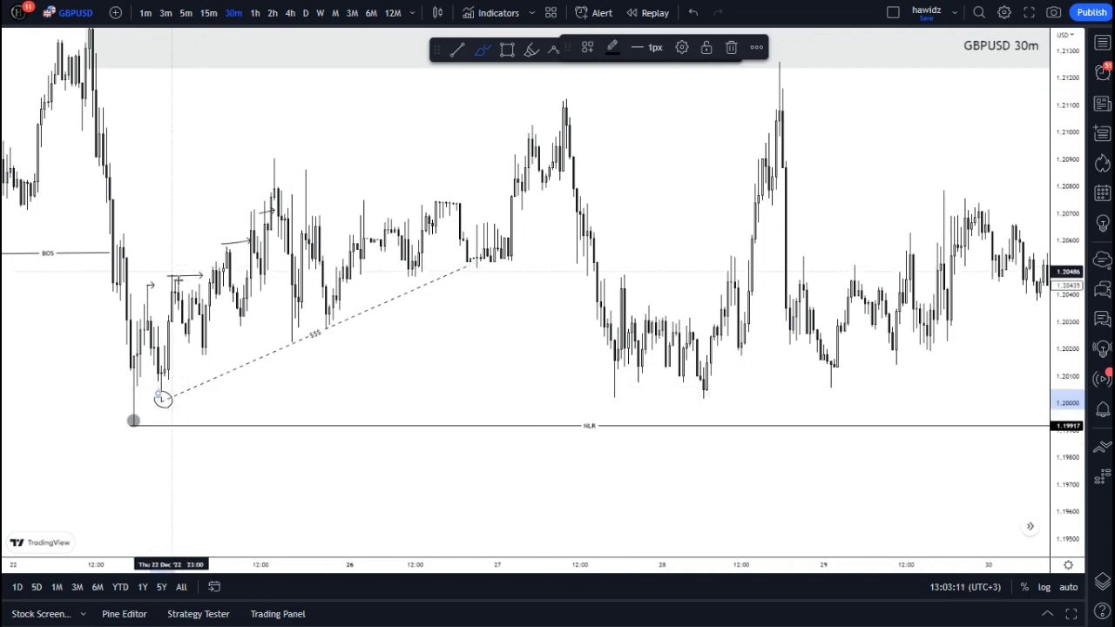
left_click_drag(166, 277, 173, 265)
left_click_drag(264, 174, 277, 148)
left_click_drag(287, 331, 333, 307)
left_click_drag(363, 196, 358, 208)
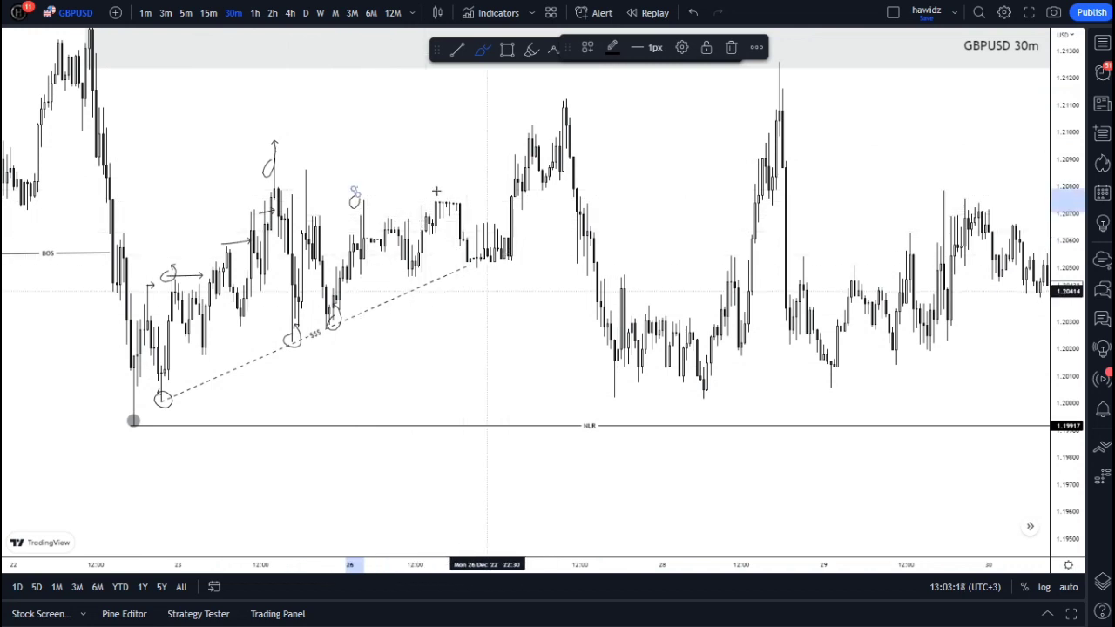
Step: Sketch the price rise to the 27 December high and its fall towards the 28 December low with the Brush
mouse_move(500, 255)
left_mouse_down()
mouse_move(512, 183)
mouse_move(543, 171)
left_mouse_up()
mouse_move(557, 105)
left_mouse_down()
mouse_move(614, 367)
mouse_move(607, 414)
left_mouse_up()
left_click_drag(620, 376, 617, 370)
left_click_drag(159, 400, 357, 402)
key("ctrl+z")
key("ctrl+z")
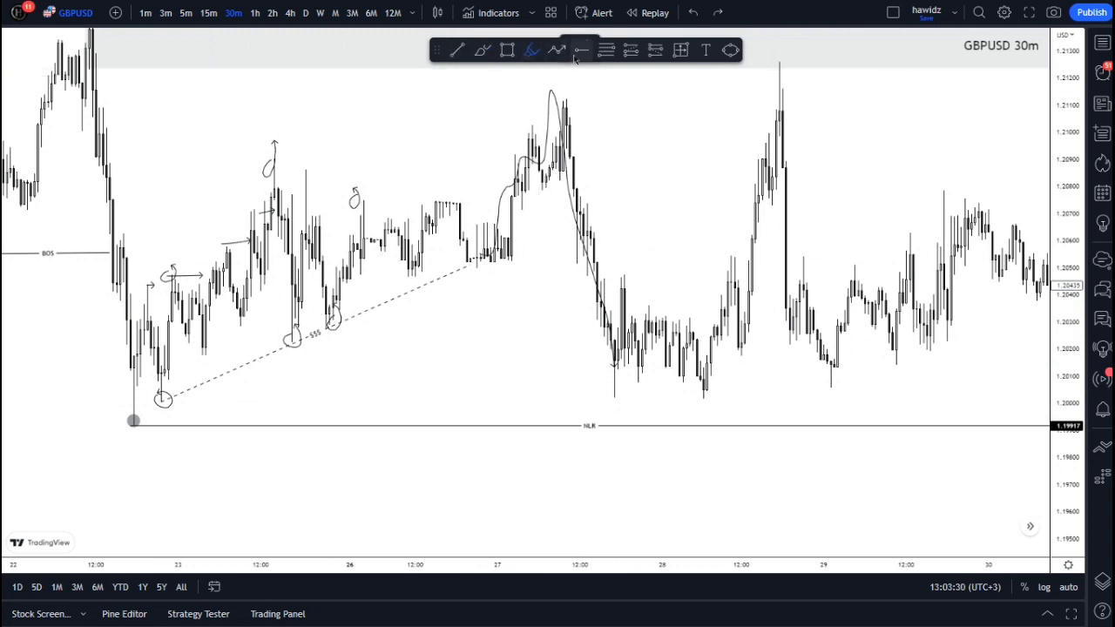
Step: Place a horizontal ray at the low of about 1.2000, and undo it with the Brush marks and the rising trend line
left_click(162, 401)
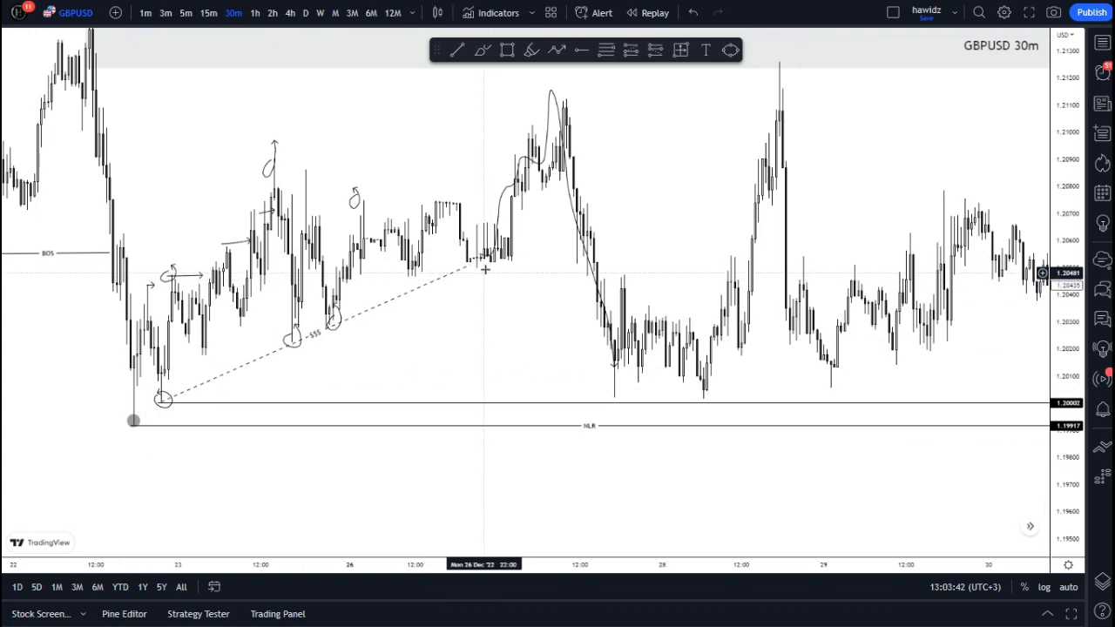
key("ctrl+z")
key("ctrl+z")
key("ctrl+z")
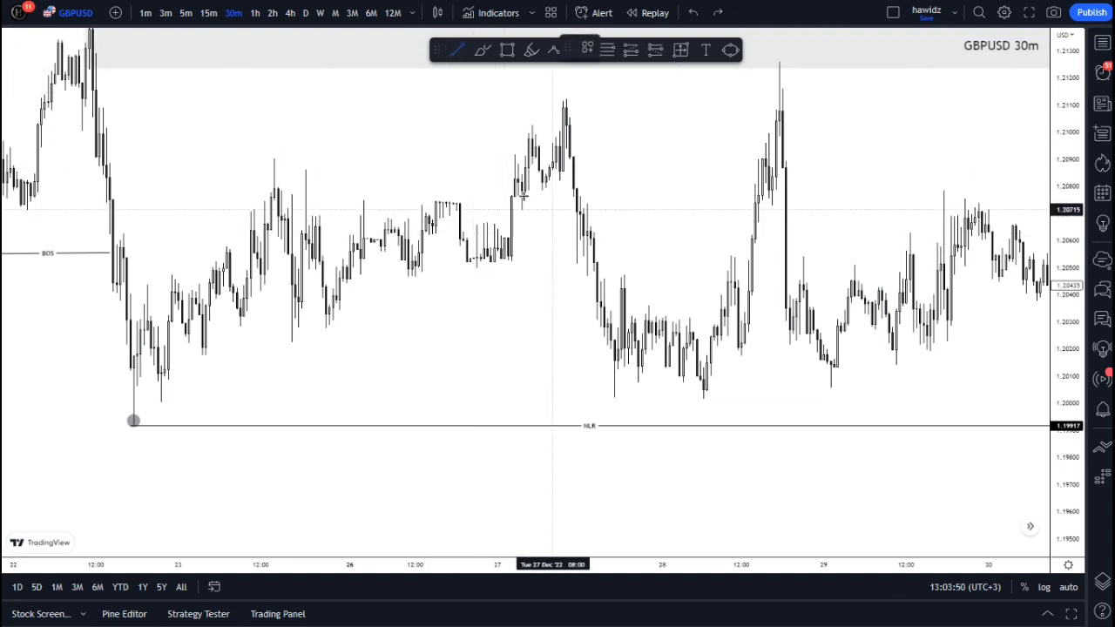
Step: Annotate the 27 December high with Brush circles, horizontal lines, a dollar sign and arrows, and undo all these strokes
left_click(483, 50)
mouse_move(565, 94)
left_mouse_down()
mouse_move(587, 109)
mouse_move(562, 100)
left_mouse_up()
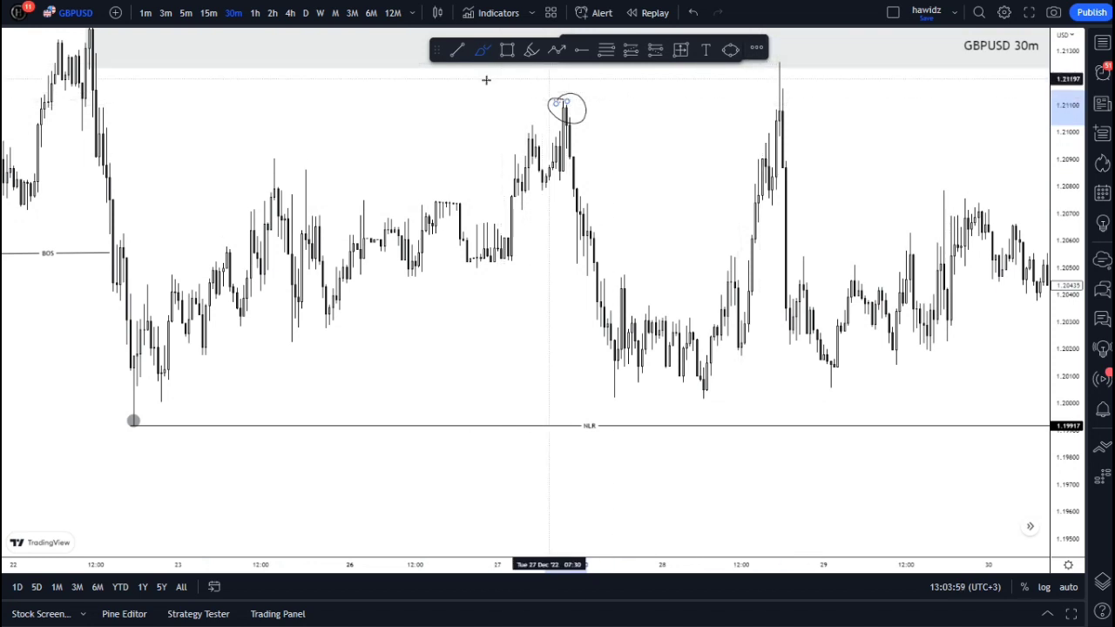
left_click_drag(447, 69, 587, 69)
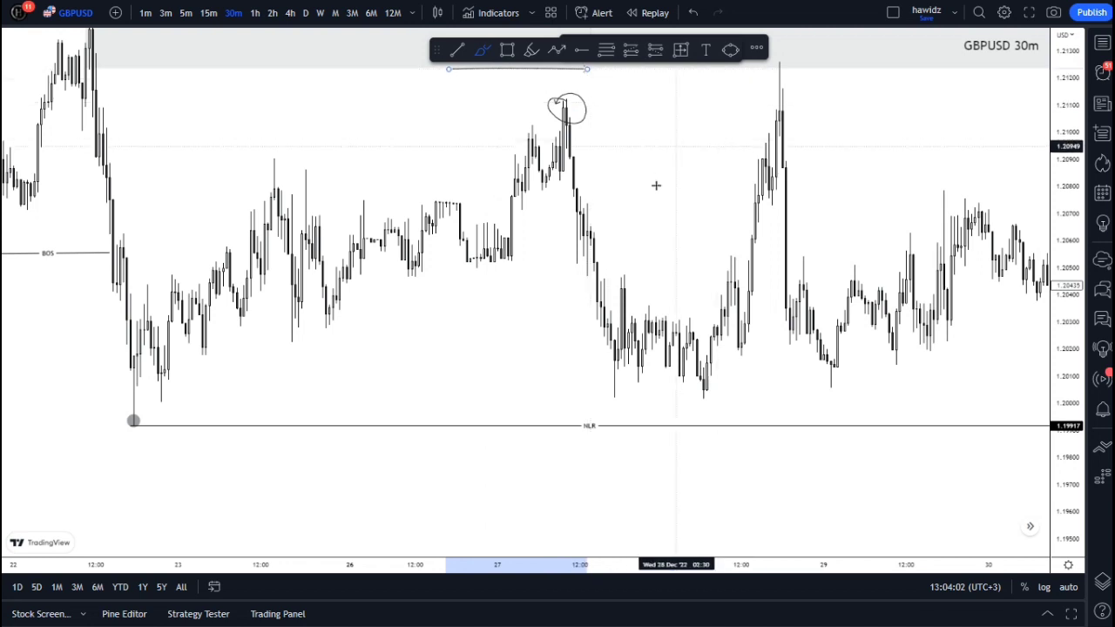
mouse_move(557, 103)
left_mouse_down()
mouse_move(693, 99)
mouse_move(635, 113)
left_mouse_up()
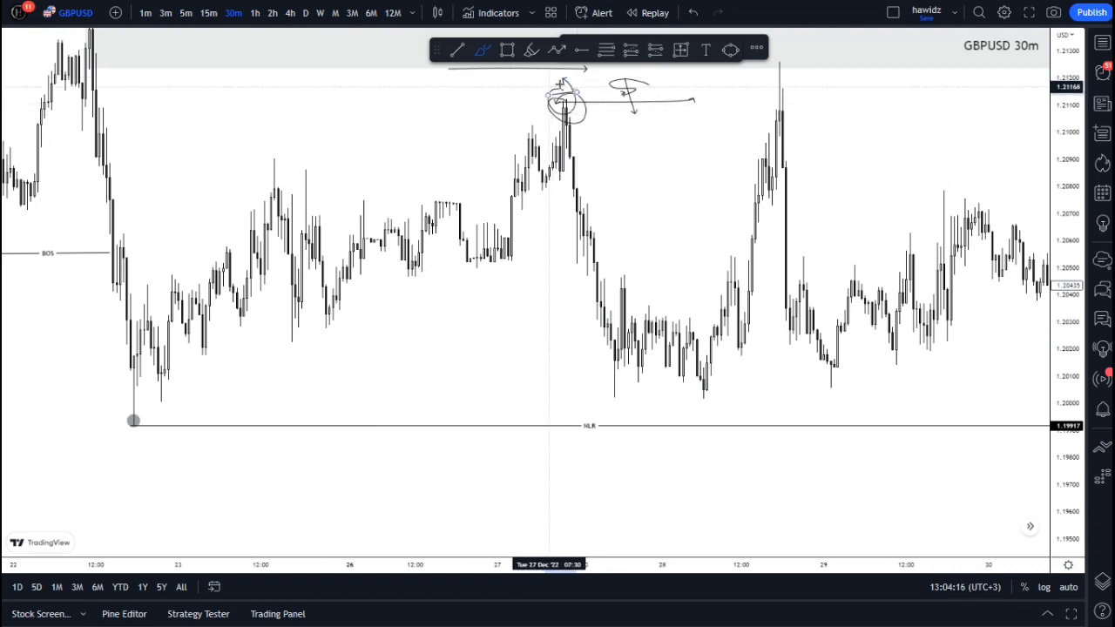
mouse_move(573, 102)
left_mouse_down()
mouse_move(573, 191)
mouse_move(541, 94)
mouse_move(546, 81)
mouse_move(579, 76)
left_mouse_up()
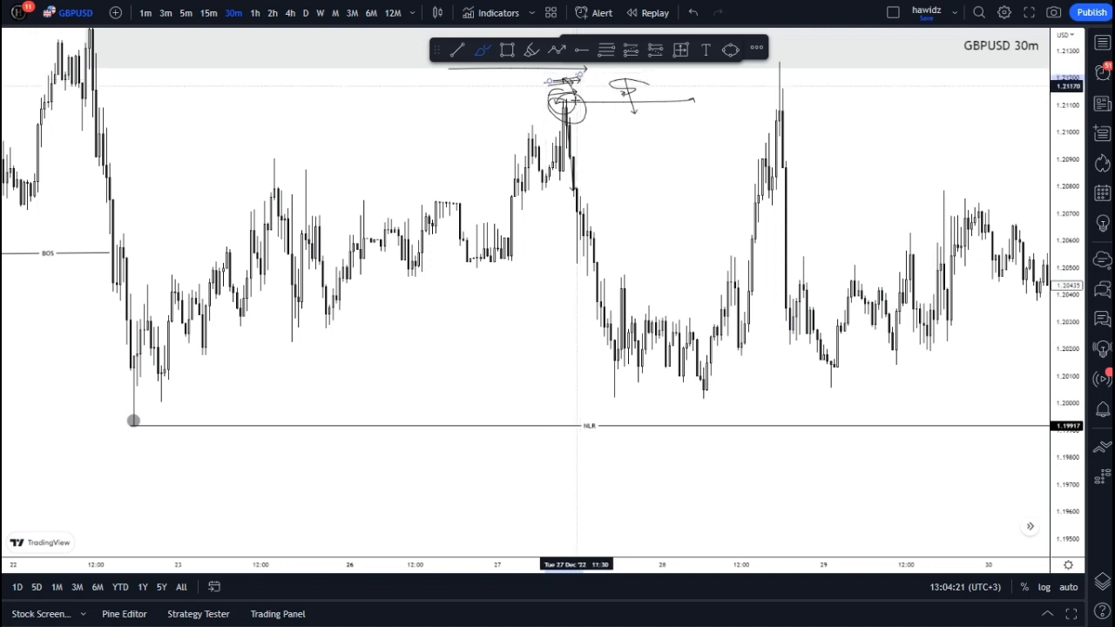
key("ctrl+z")
key("ctrl+z")
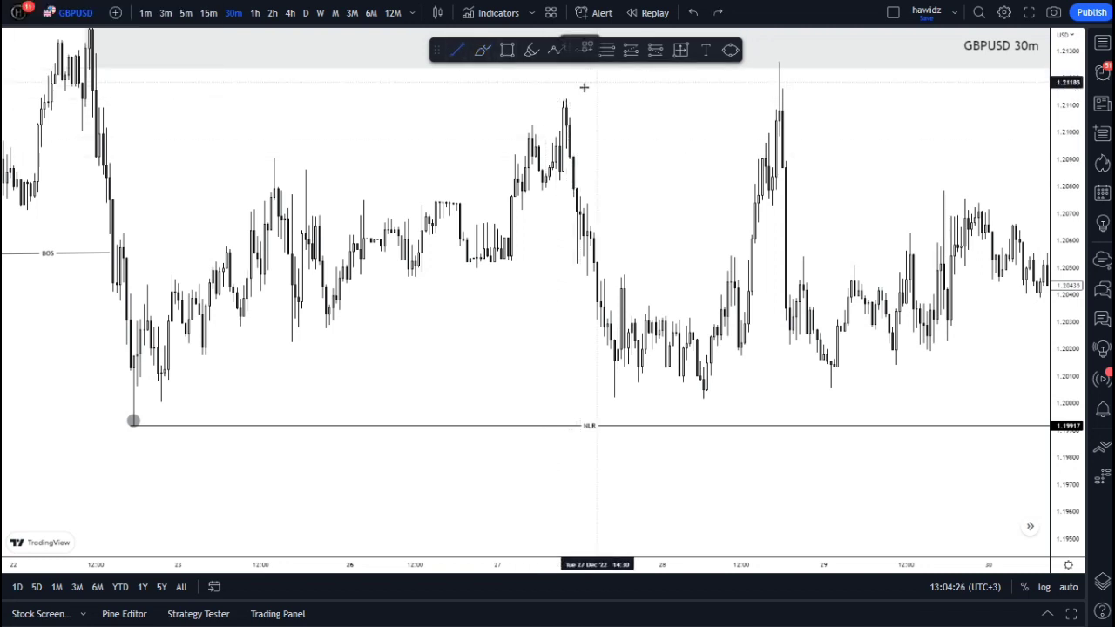
Step: Draw a horizontal trend line at about 1.2113 from the 27 December high to 28 December and apply the $$$ template
left_click(628, 97)
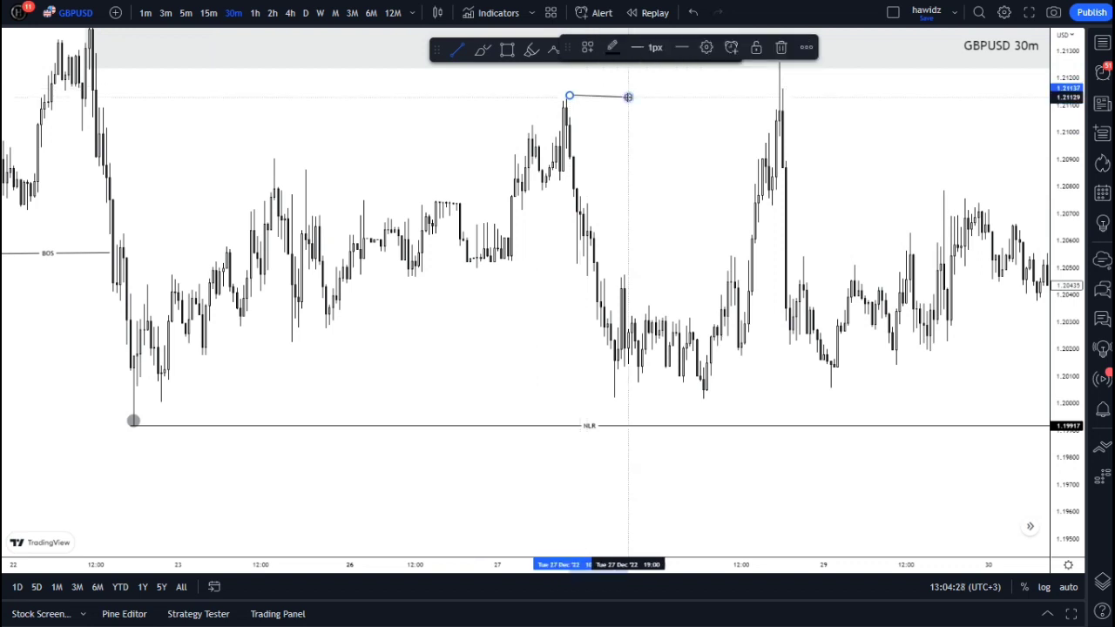
key("Delete")
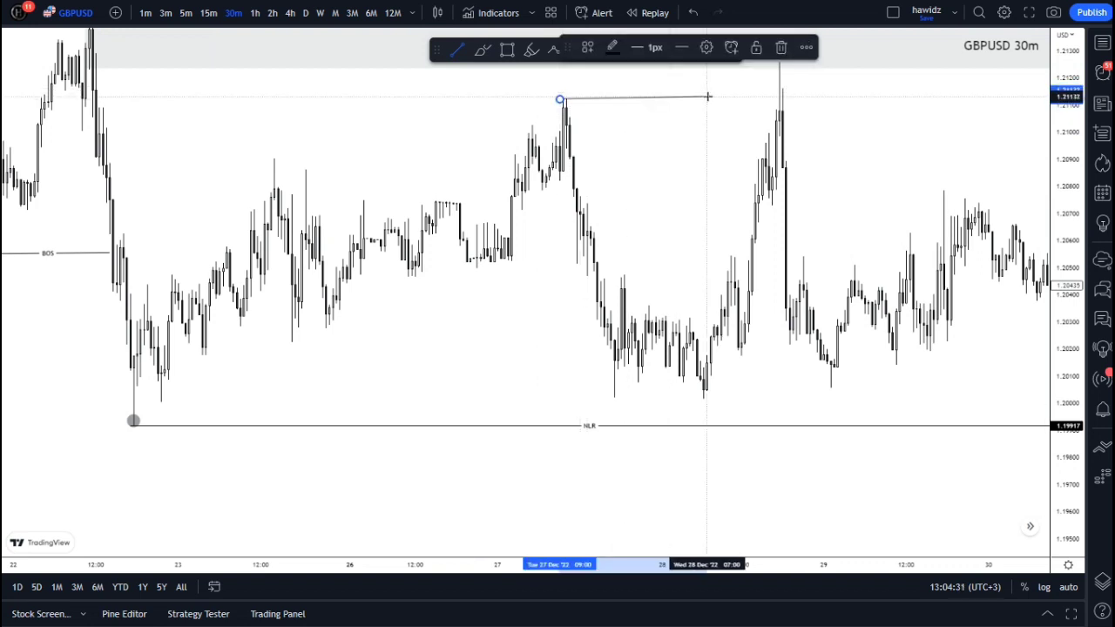
right_click(716, 98)
mouse_move(828, 143)
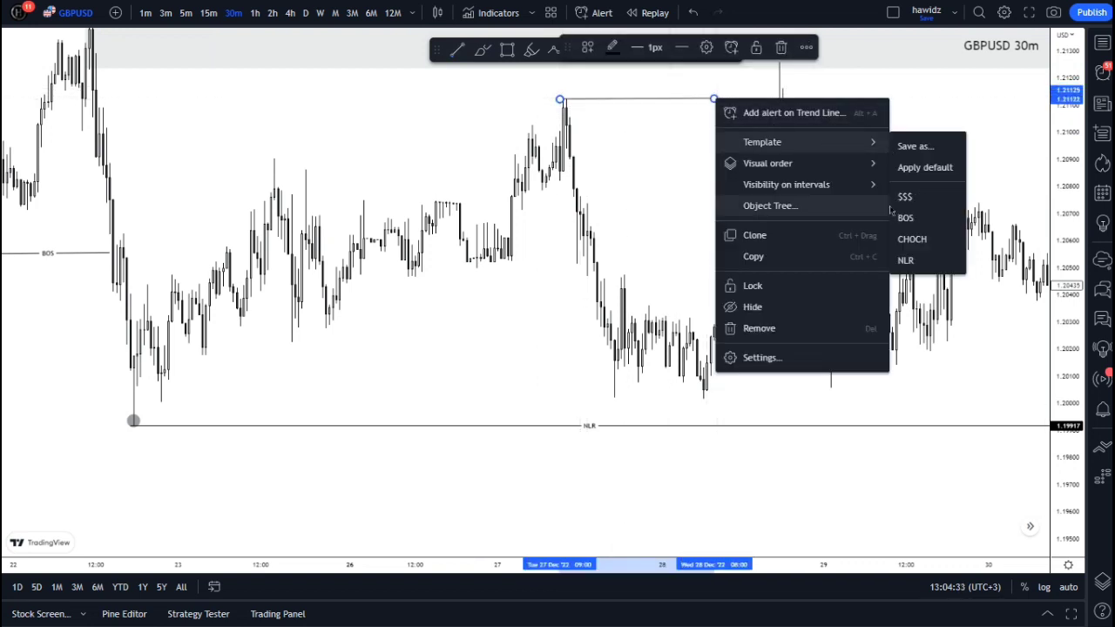
left_click(905, 197)
left_click(802, 203)
Step: Draw a rising trend line from the late 22 December low to about 1.2052 on 26 December and apply the $$$ template
left_click(457, 49)
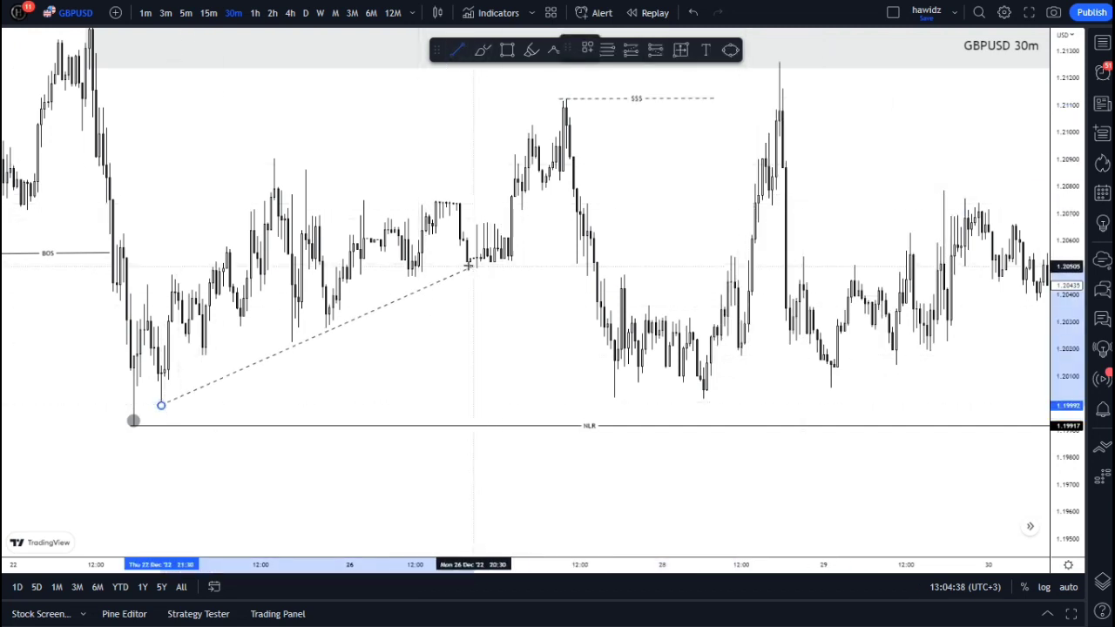
left_click(468, 261)
right_click(466, 262)
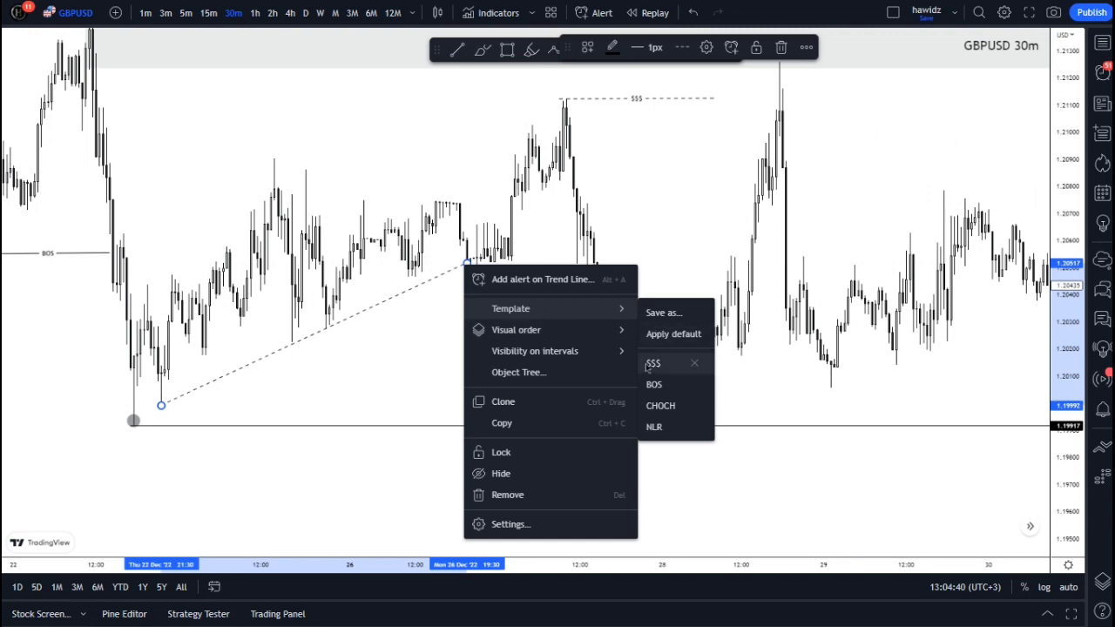
key("Escape")
left_click(490, 333)
left_click_drag(571, 321, 546, 312)
left_click_drag(644, 232, 579, 226)
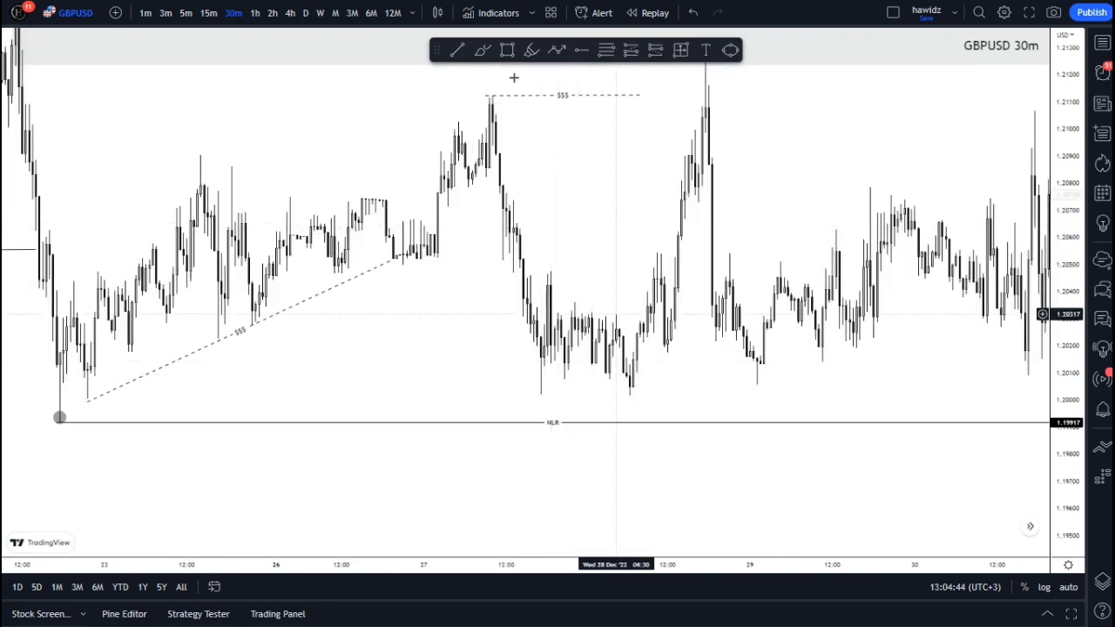
Step: Draw a dashed rising trend line from the 27 December low at about 1.2001 to about 1.2017 on 30 December
scroll(569, 235, "right", 4)
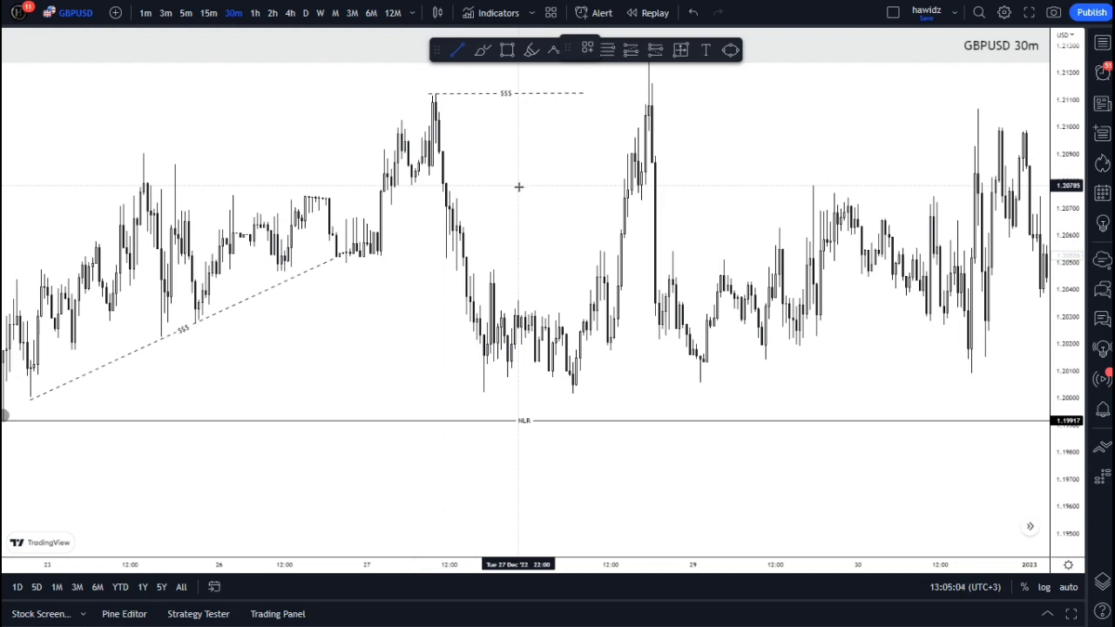
key("Escape")
left_click_drag(804, 141, 718, 142)
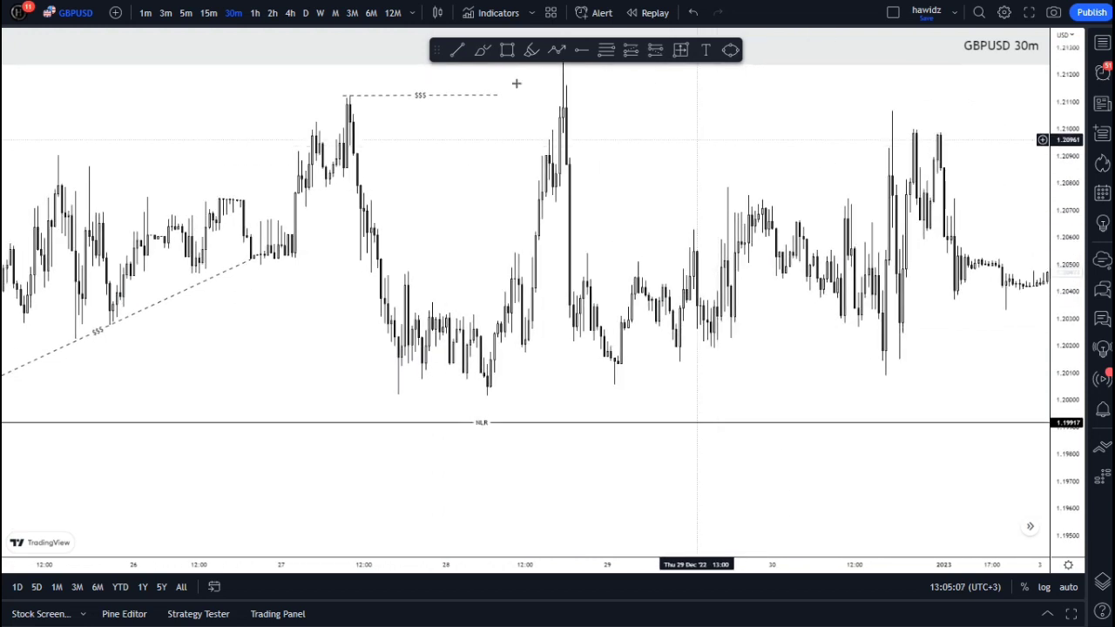
left_click(458, 52)
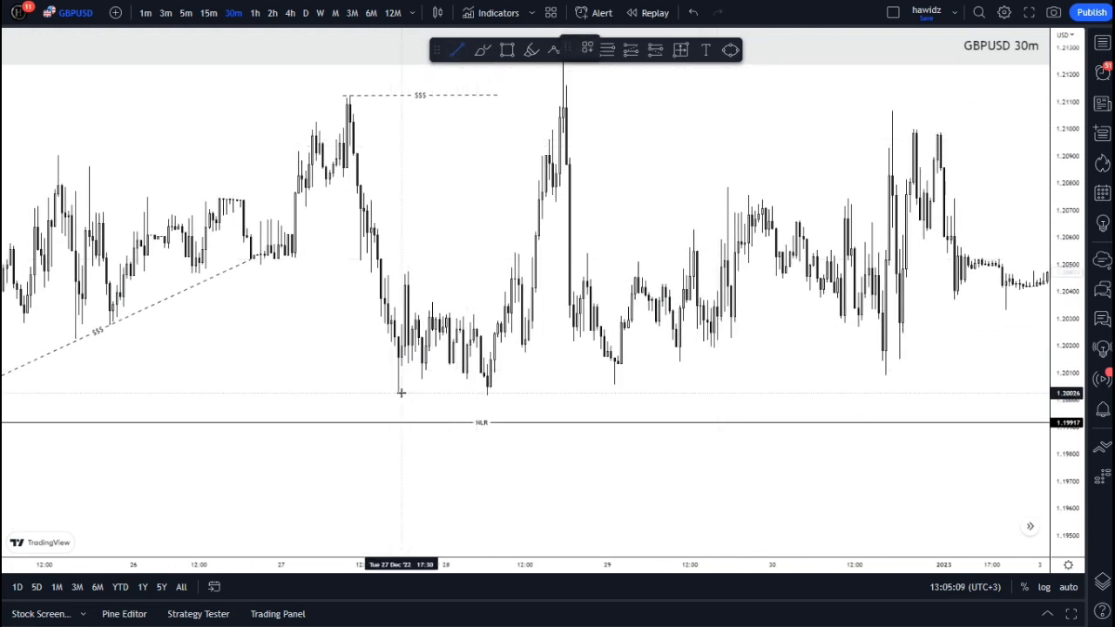
key("Escape")
left_click_drag(642, 114, 642, 147)
key("alt+t")
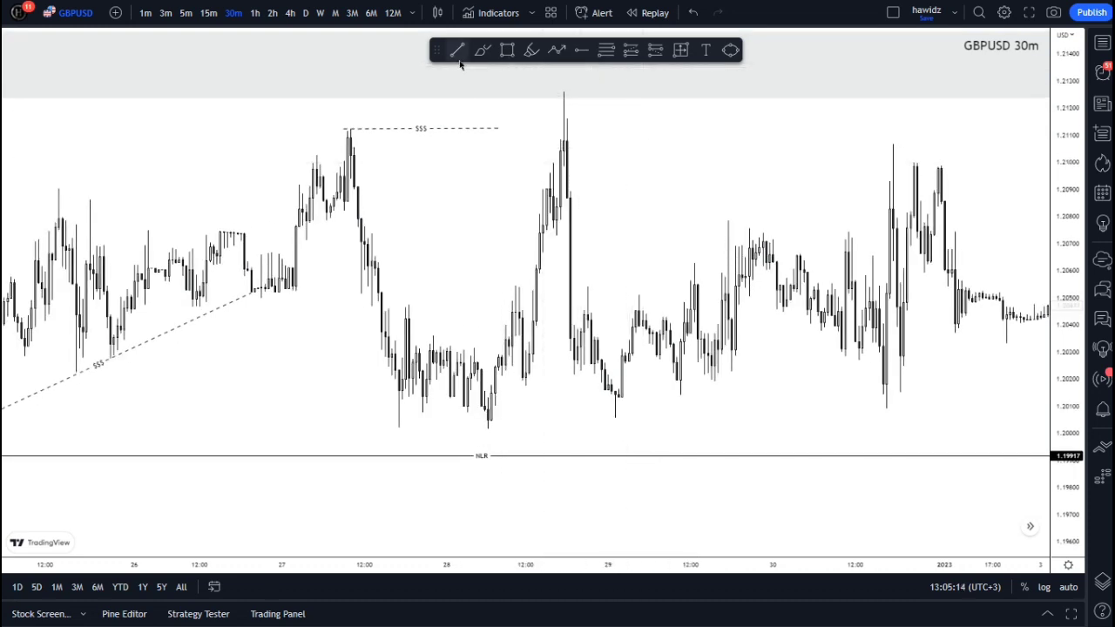
left_click(399, 429)
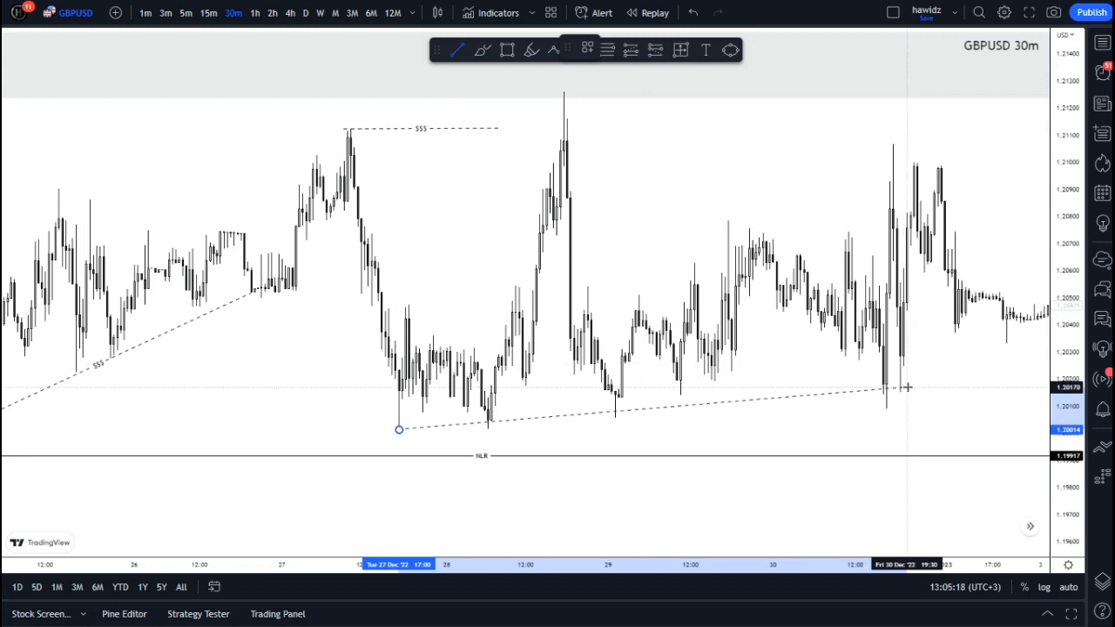
left_click(905, 387)
Step: Apply the $$$ template to the new trend line and lower its 30 December end to about 1.2009
right_click(906, 386)
mouse_move(908, 399)
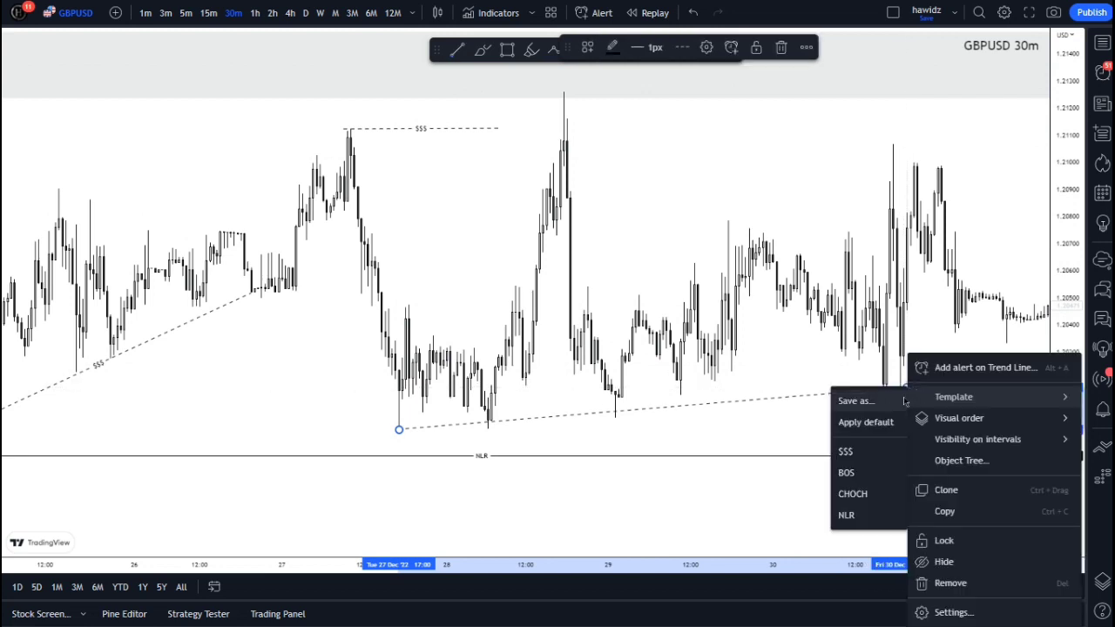
left_click(870, 458)
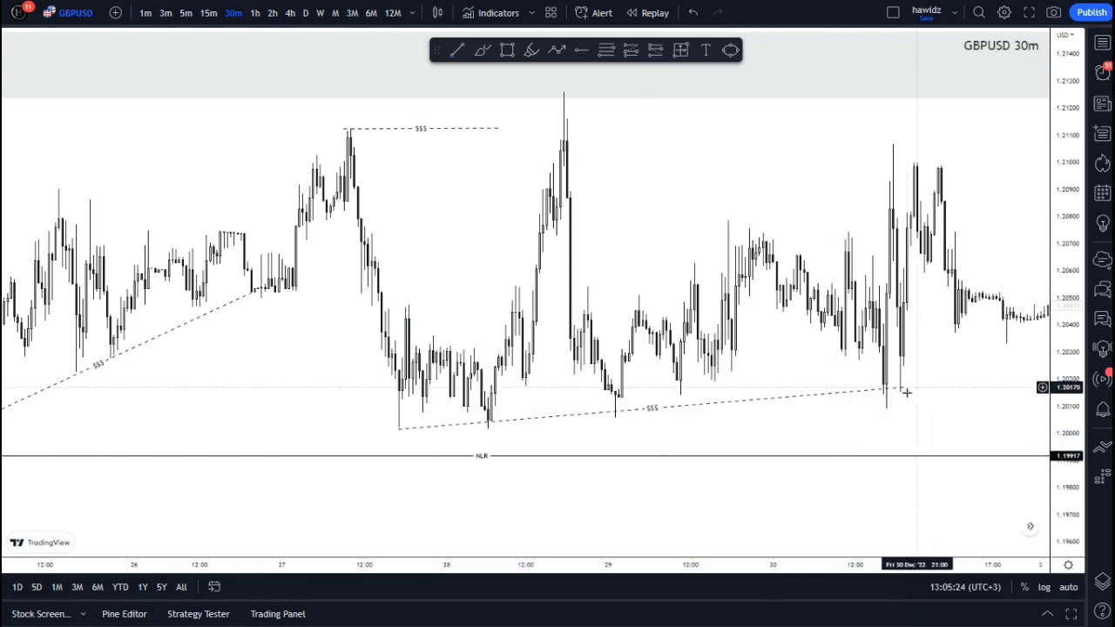
left_click_drag(906, 399, 906, 405)
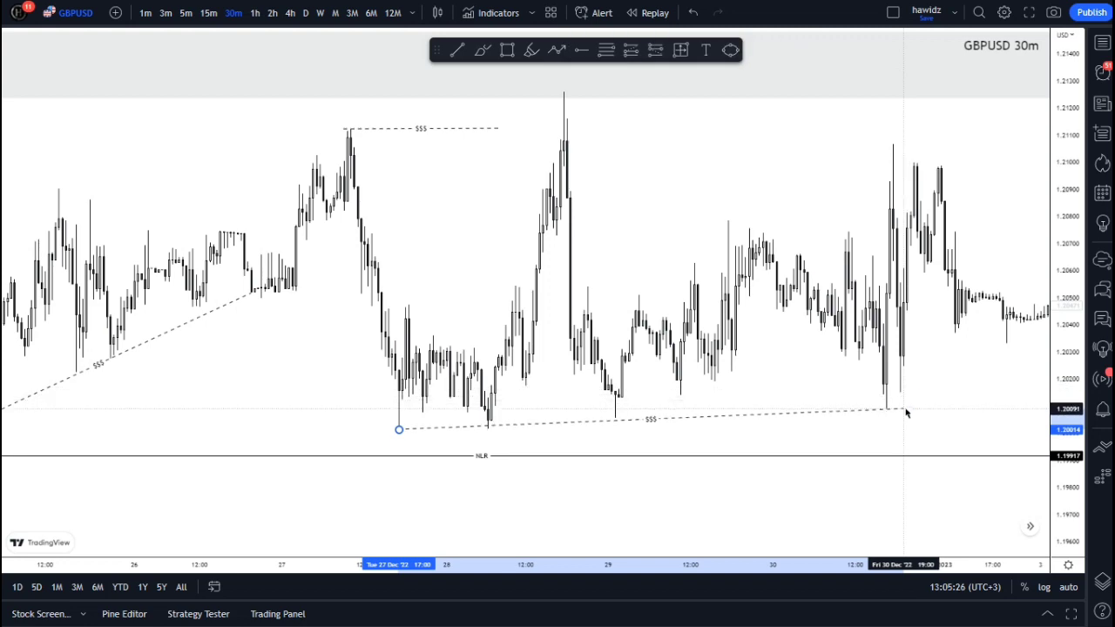
Step: Draw a supply zone rectangle from about 1.2099 to 1.2118, starting at the 28 December high and extending to 2 January
left_click_drag(938, 371, 780, 366)
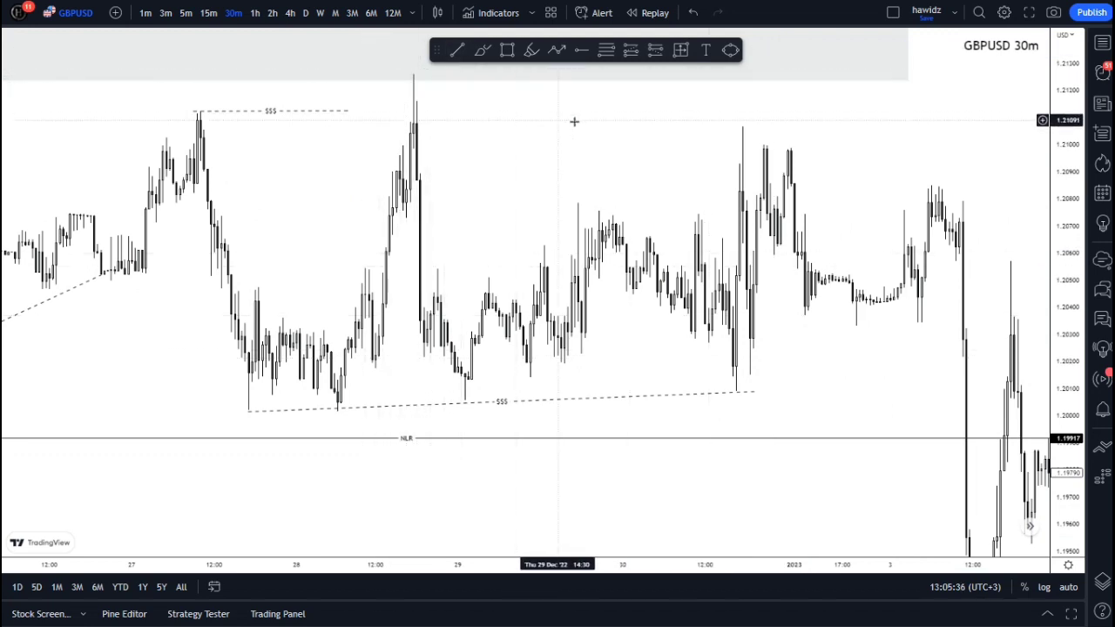
left_click_drag(567, 117, 525, 117)
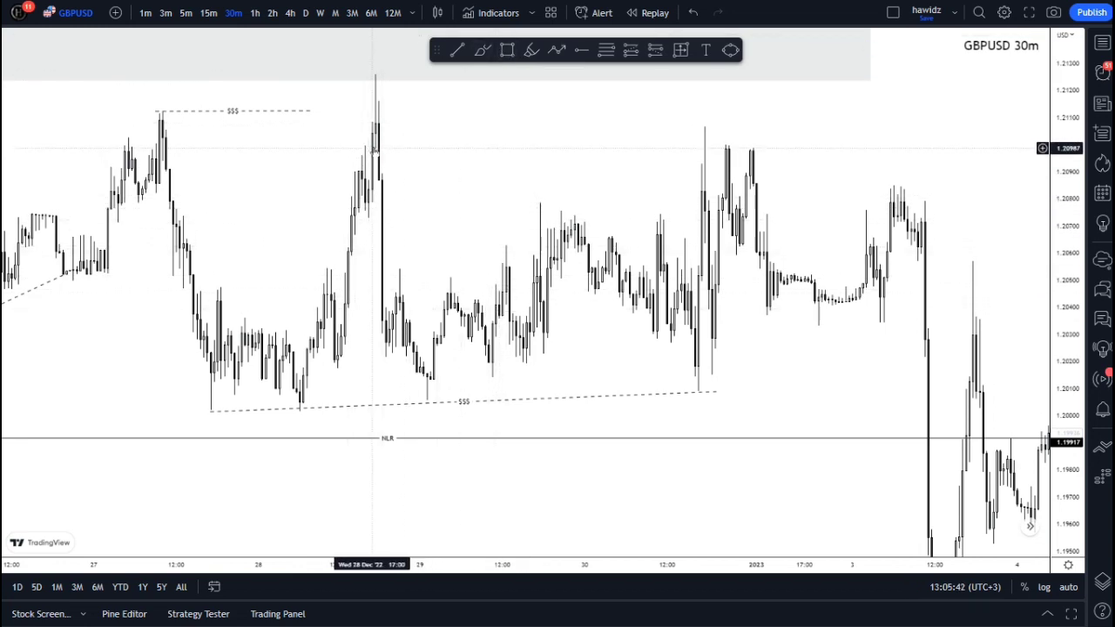
left_click_drag(377, 150, 810, 94)
left_click(493, 298)
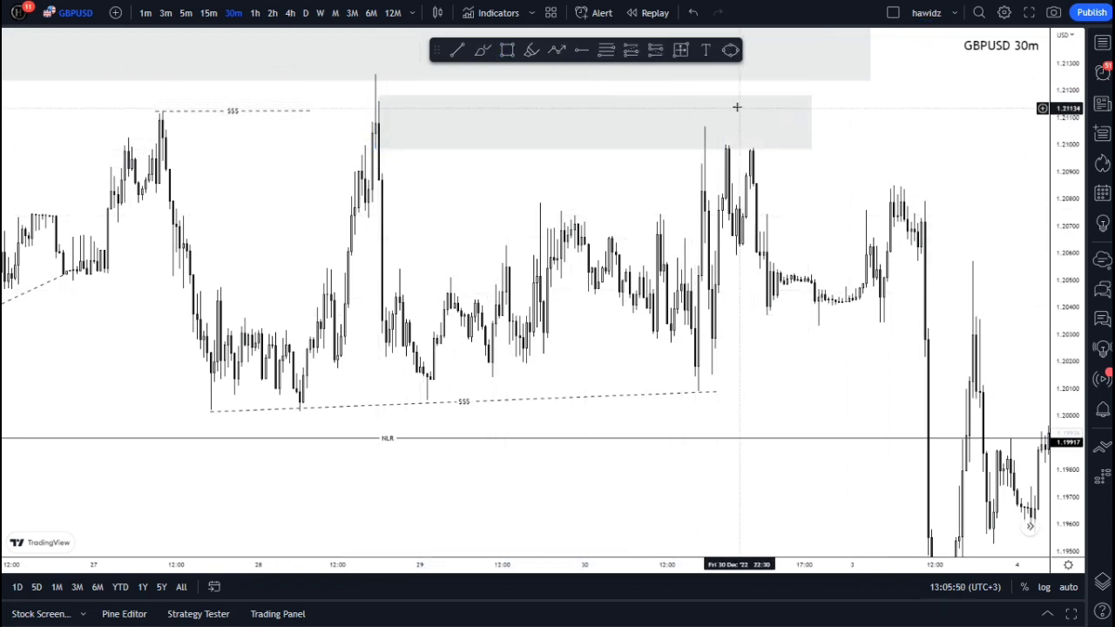
Step: Draw a rectangle around the consolidation from 2 January 11:30 to early 3 January, between about 1.2074 and 1.2036
left_click_drag(767, 343, 647, 321)
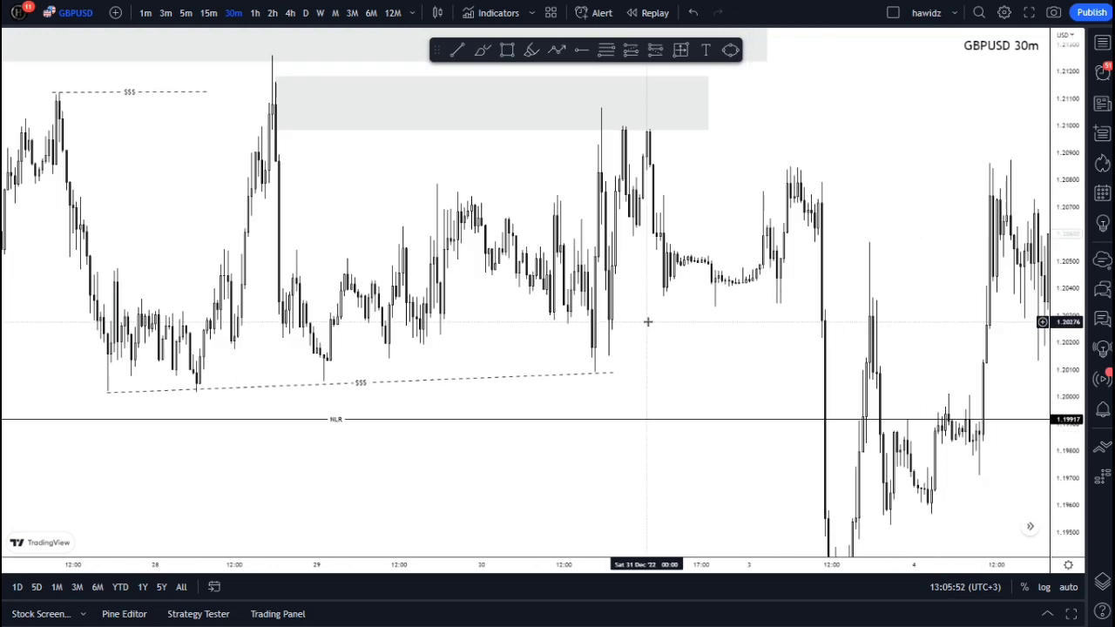
scroll(648, 321, "up", 7)
left_click_drag(645, 230, 814, 211)
left_click(507, 50)
left_click_drag(395, 178, 647, 282)
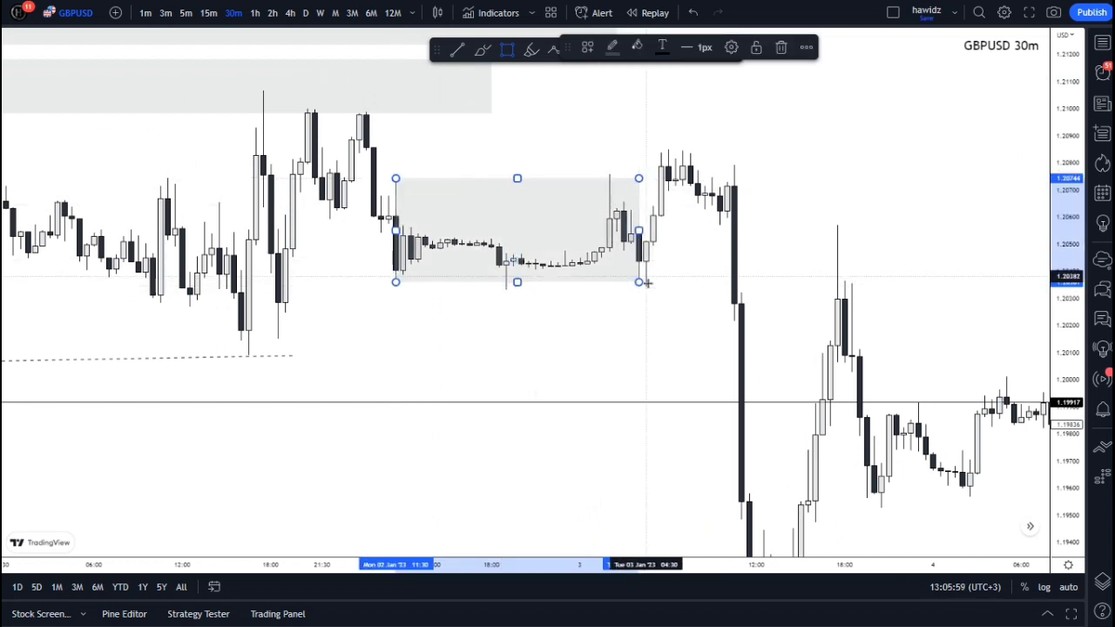
Step: Fit the range rectangle to the wicks at about 1.2033 and 1.2076, and extend its end slightly further into 3 January
left_click_drag(517, 295, 526, 291)
left_click(537, 305)
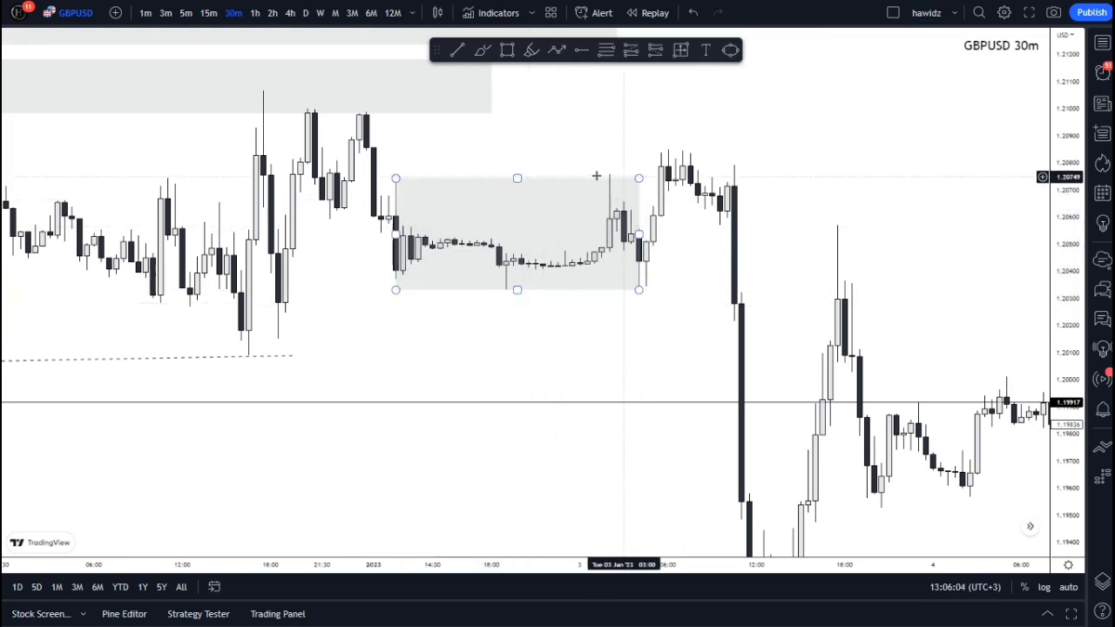
left_click(515, 176)
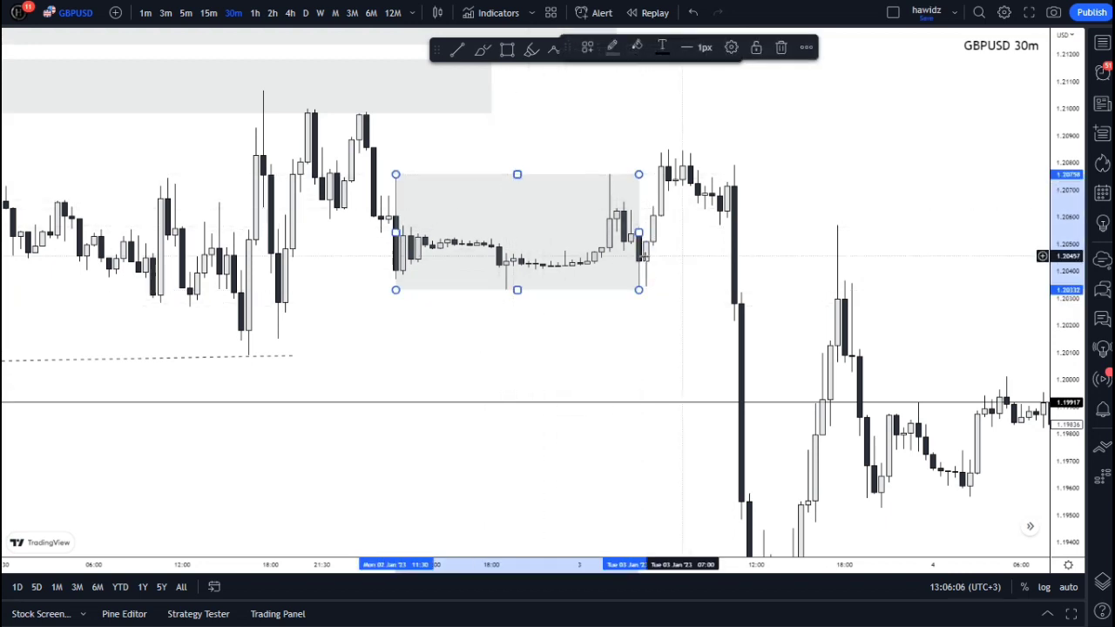
left_click_drag(640, 233, 654, 233)
left_click(684, 234)
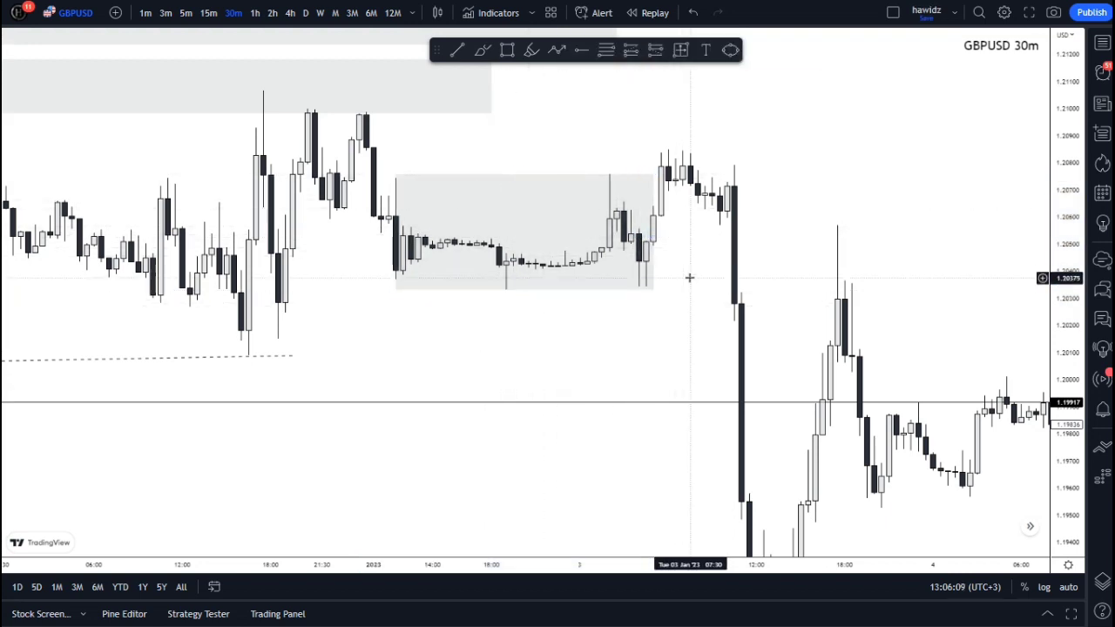
Step: Mark the liquidity above and below the 2–3 January range with Brush arrows along both of its edges
scroll(544, 337, "down", 5)
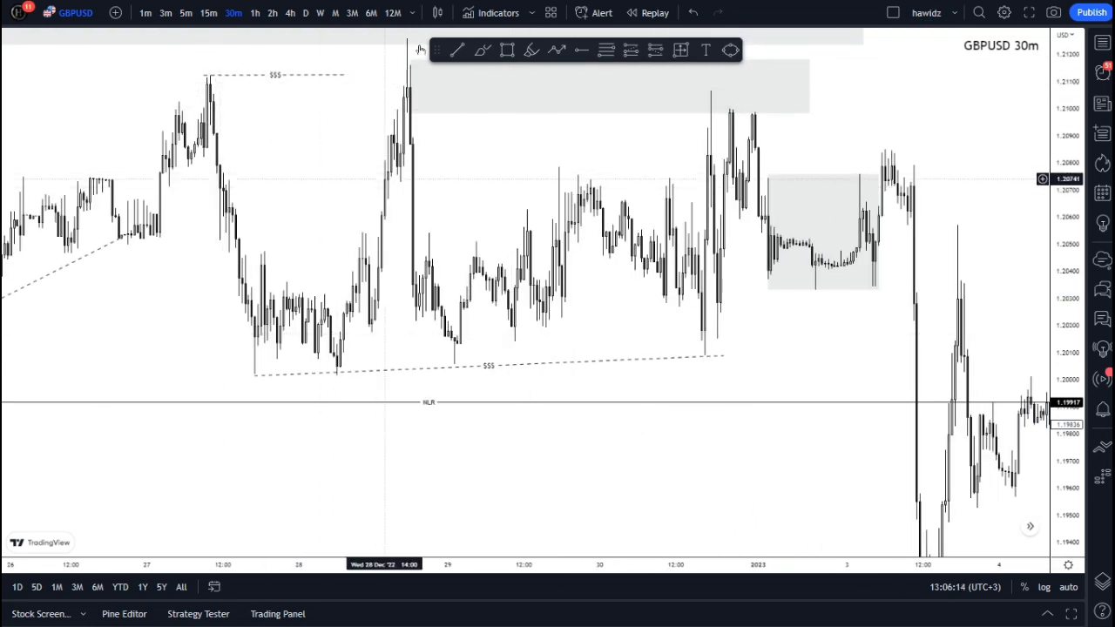
scroll(205, 309, "down", 2)
scroll(242, 380, "up", 3)
scroll(160, 311, "down", 3)
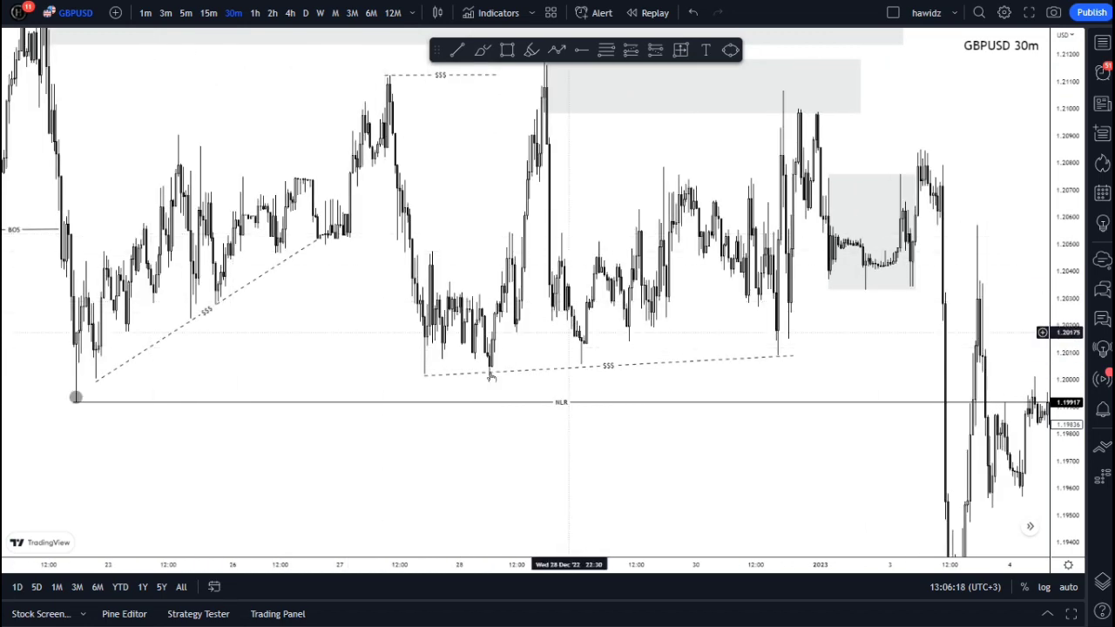
scroll(443, 378, "up", 2)
scroll(766, 333, "up", 2)
scroll(766, 334, "up", 2)
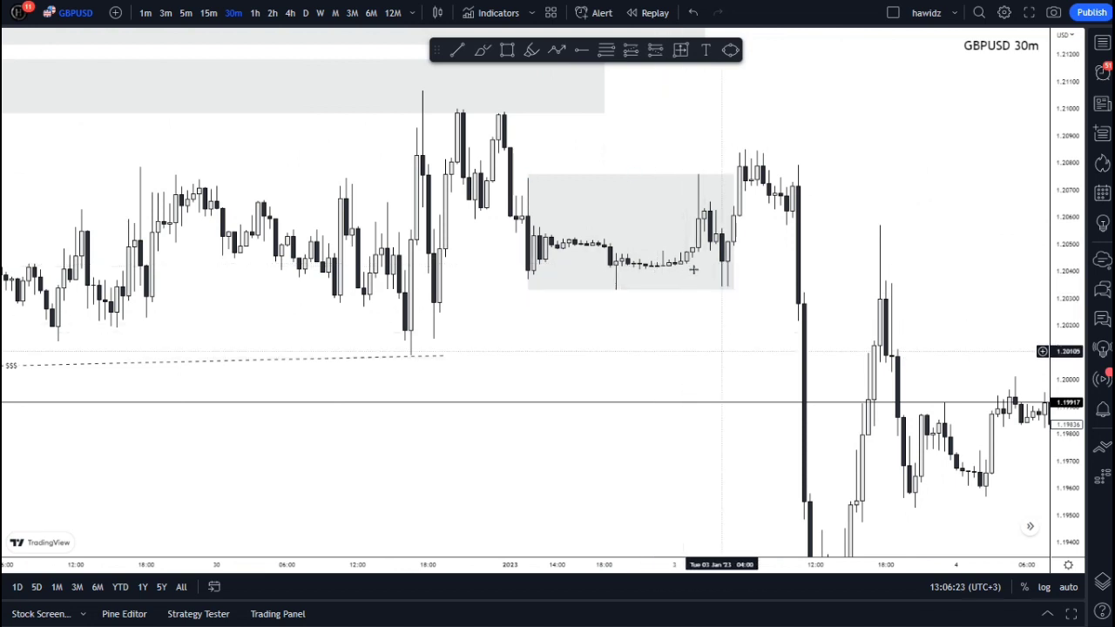
left_click_drag(555, 173, 634, 171)
left_click_drag(552, 177, 669, 163)
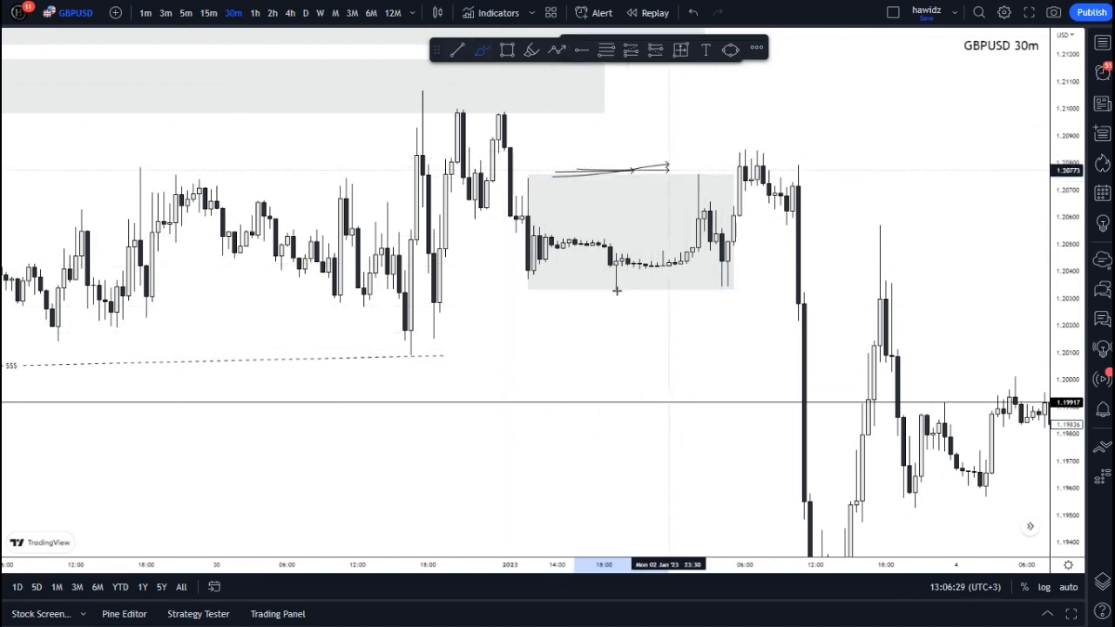
left_click_drag(574, 297, 651, 293)
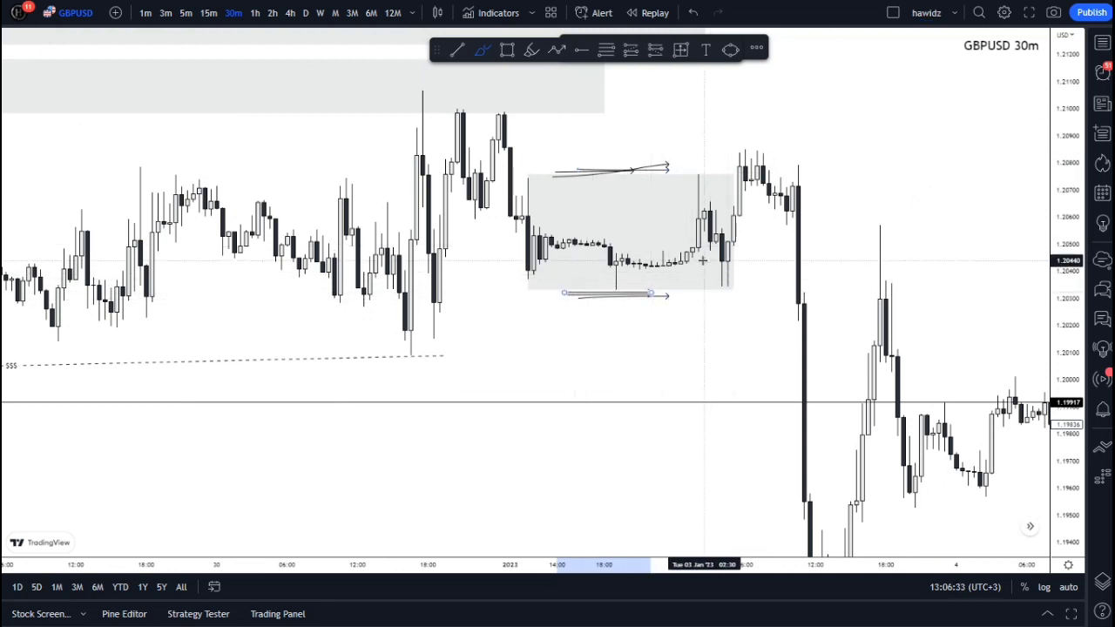
Step: Circle the 3 January highs above the range with the Brush and trace the sell-off down to about 1.1980
left_click_drag(747, 117, 757, 117)
left_click_drag(579, 163, 636, 153)
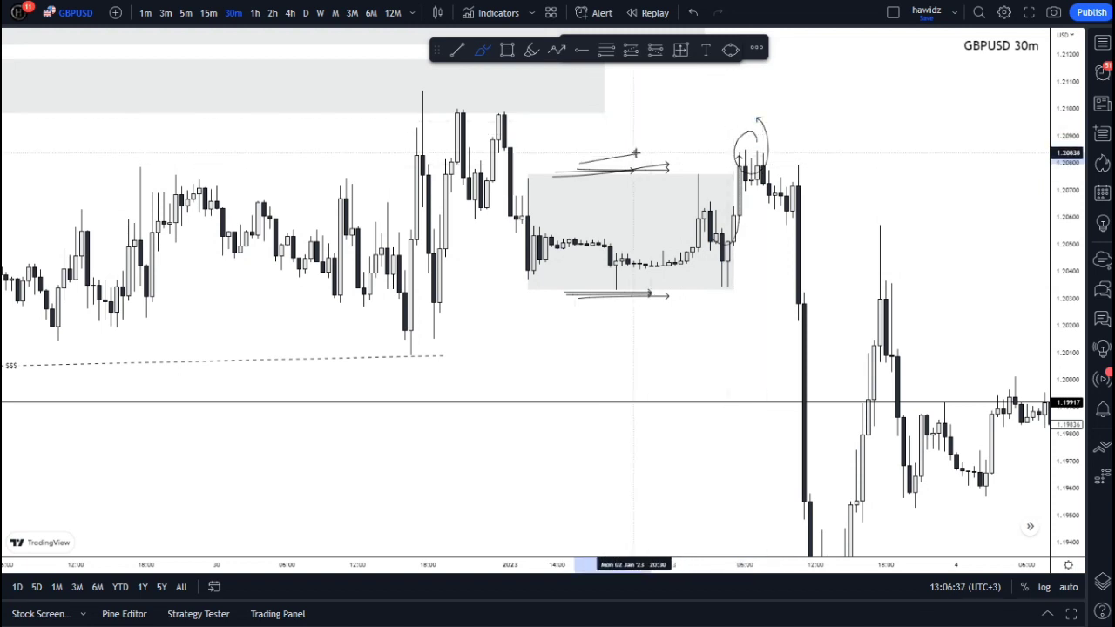
mouse_move(751, 164)
left_mouse_down()
mouse_move(769, 184)
mouse_move(791, 147)
mouse_move(793, 165)
mouse_move(806, 155)
mouse_move(814, 373)
left_mouse_up()
left_click_drag(822, 436, 818, 434)
Step: Brush arrows beneath the 2–3 January range and under the rising $$$ trend line that starts on 27 December
left_click_drag(530, 287, 739, 287)
left_click_drag(625, 300, 751, 296)
scroll(753, 293, "down", 6)
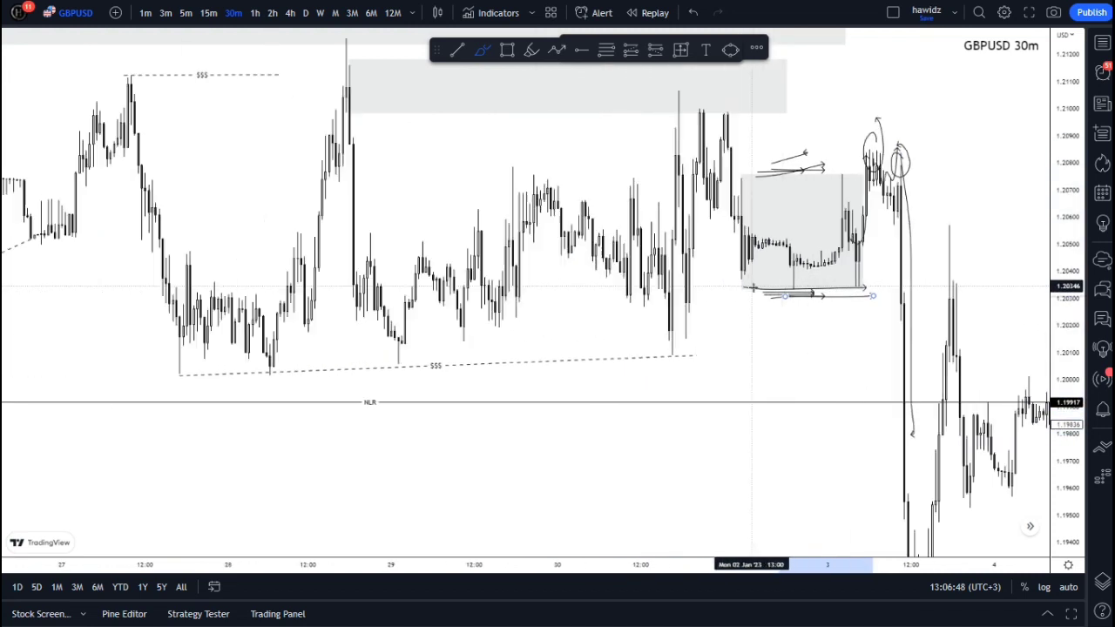
mouse_move(294, 379)
left_mouse_down()
mouse_move(485, 378)
mouse_move(903, 326)
left_mouse_up()
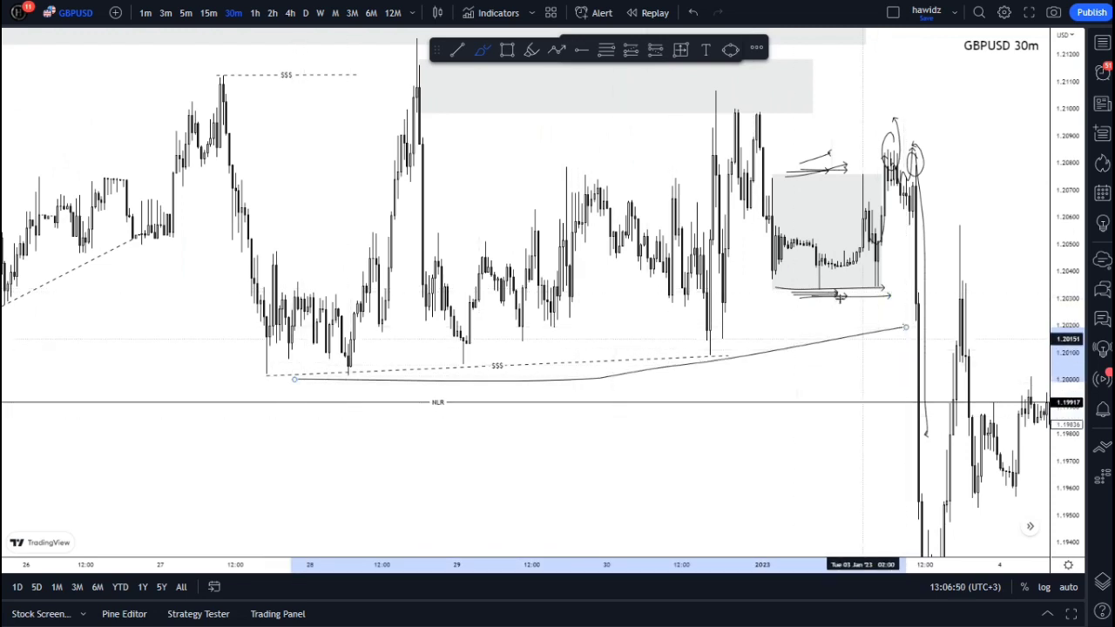
Step: Circle the 22 December low at the start of the NLR line with the Brush
scroll(465, 433, "left", 5)
mouse_move(424, 397)
left_mouse_down()
mouse_move(376, 396)
mouse_move(406, 383)
left_mouse_up()
key("Escape")
Step: Turn on automatic price scaling and bring the whole marked-up move and the liquidity diagrams into view
left_click_drag(658, 199, 597, 250)
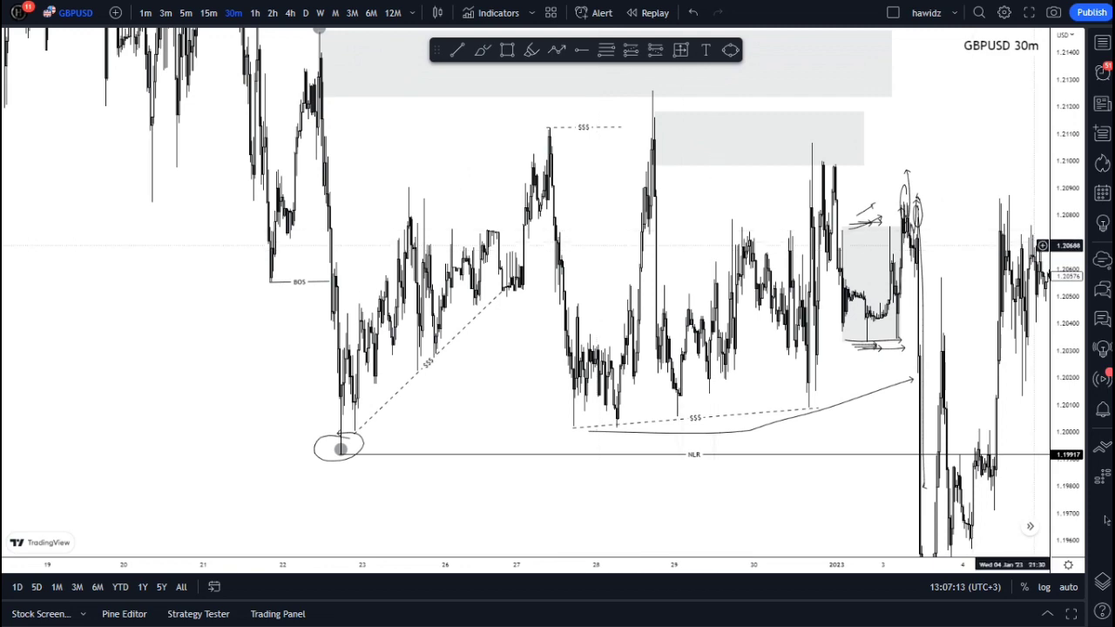
left_click(1069, 587)
left_click_drag(978, 135, 827, 92)
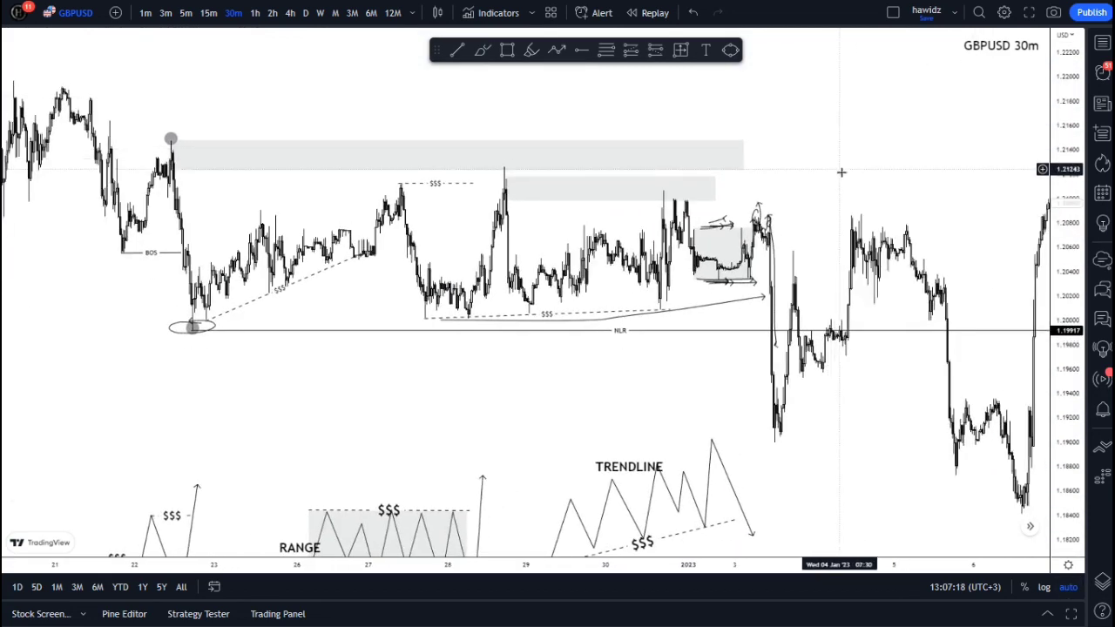